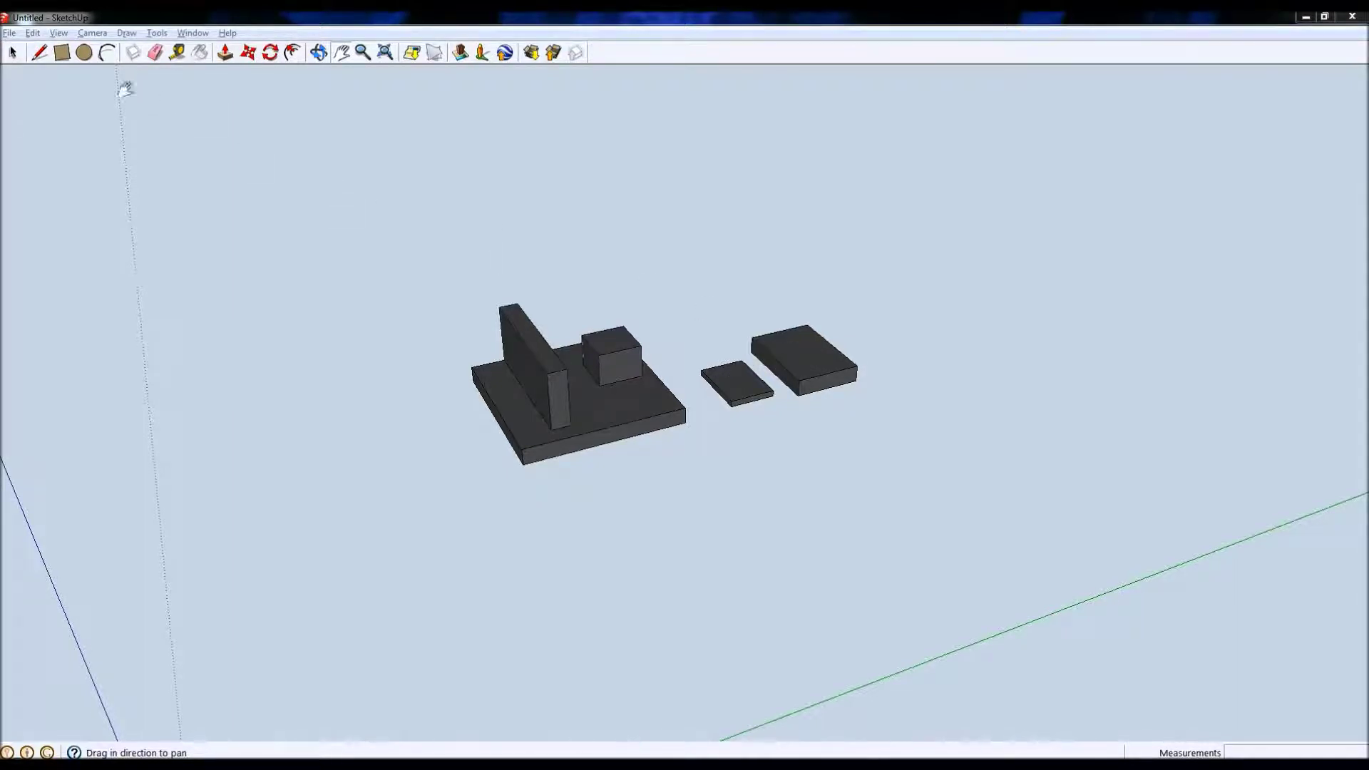
# - Switch to the Rectangle tool to draw on the ground beside the components
pyautogui.click(61, 54)
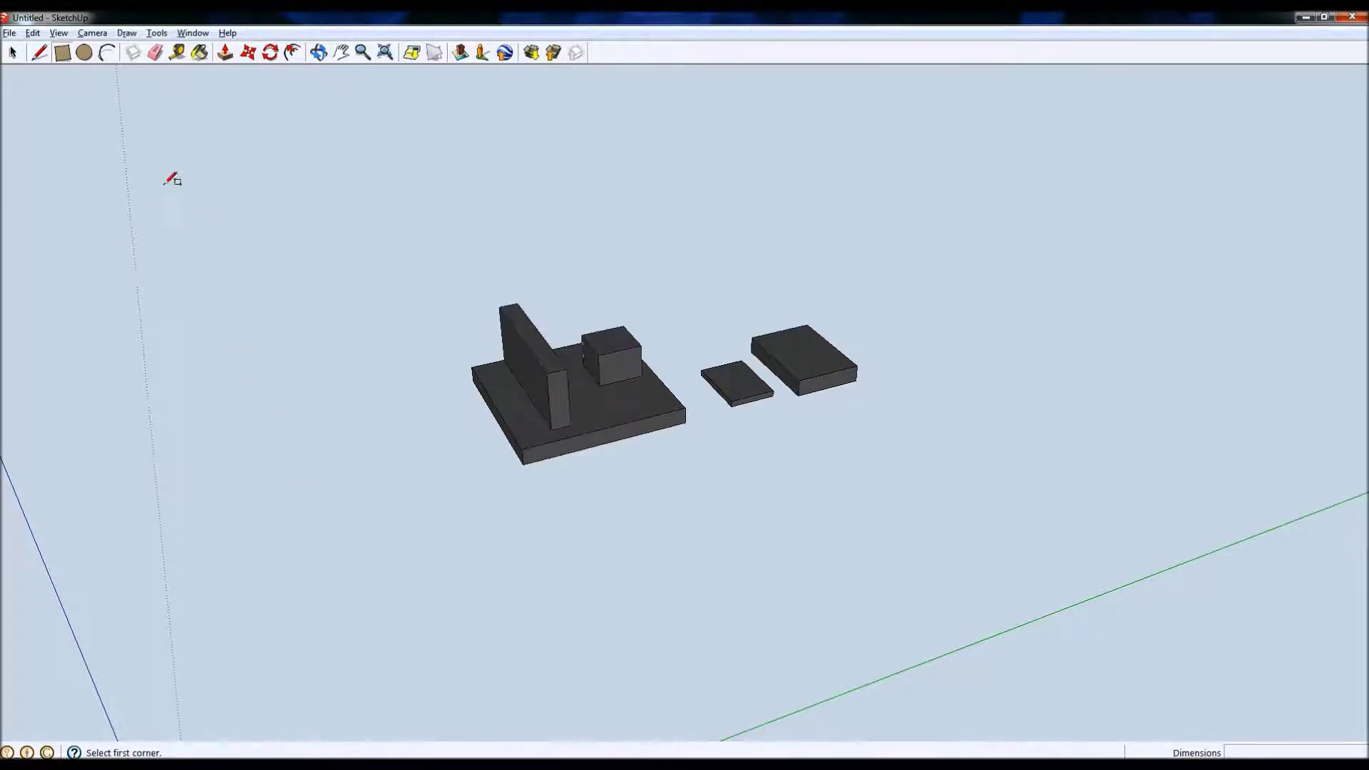
# - Draw a 150mm by 80mm rectangle on the ground left of the component models
pyautogui.click(308, 508)
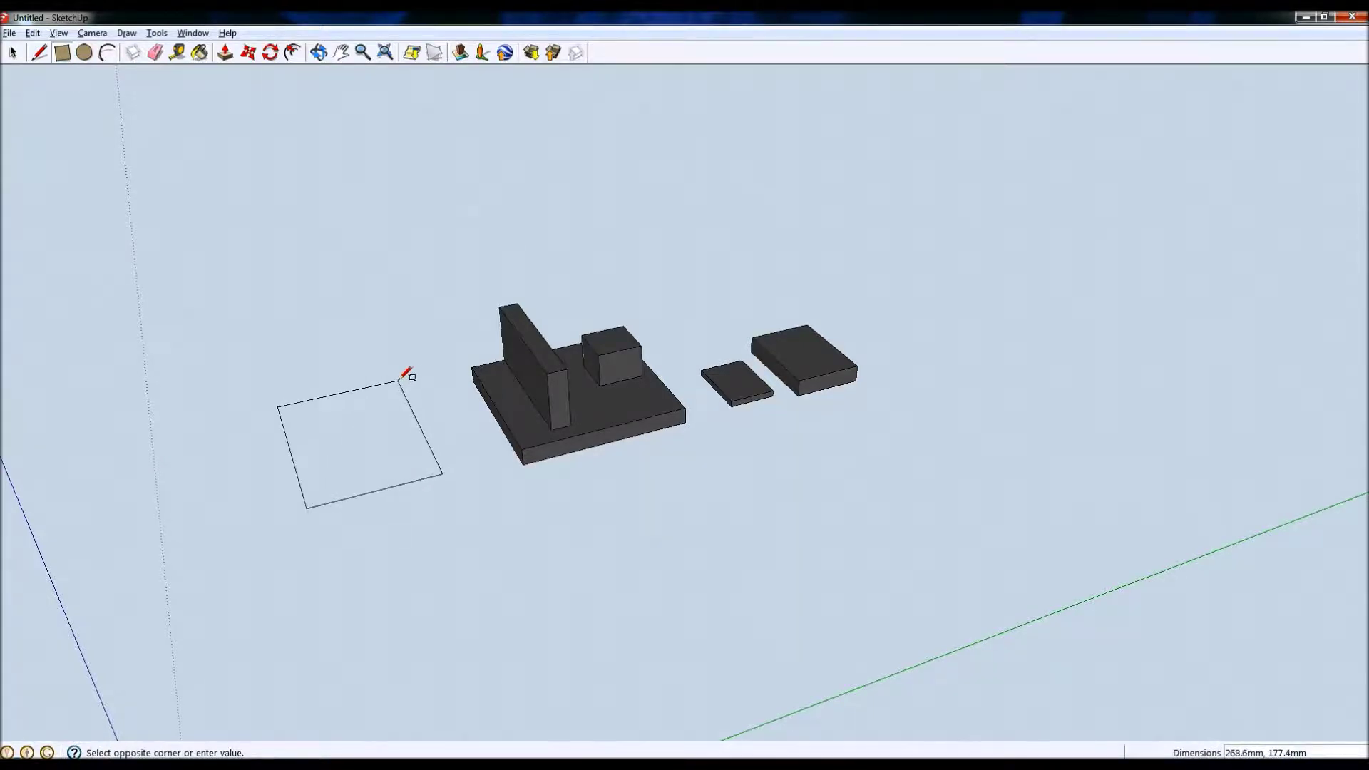
pyautogui.click(399, 383)
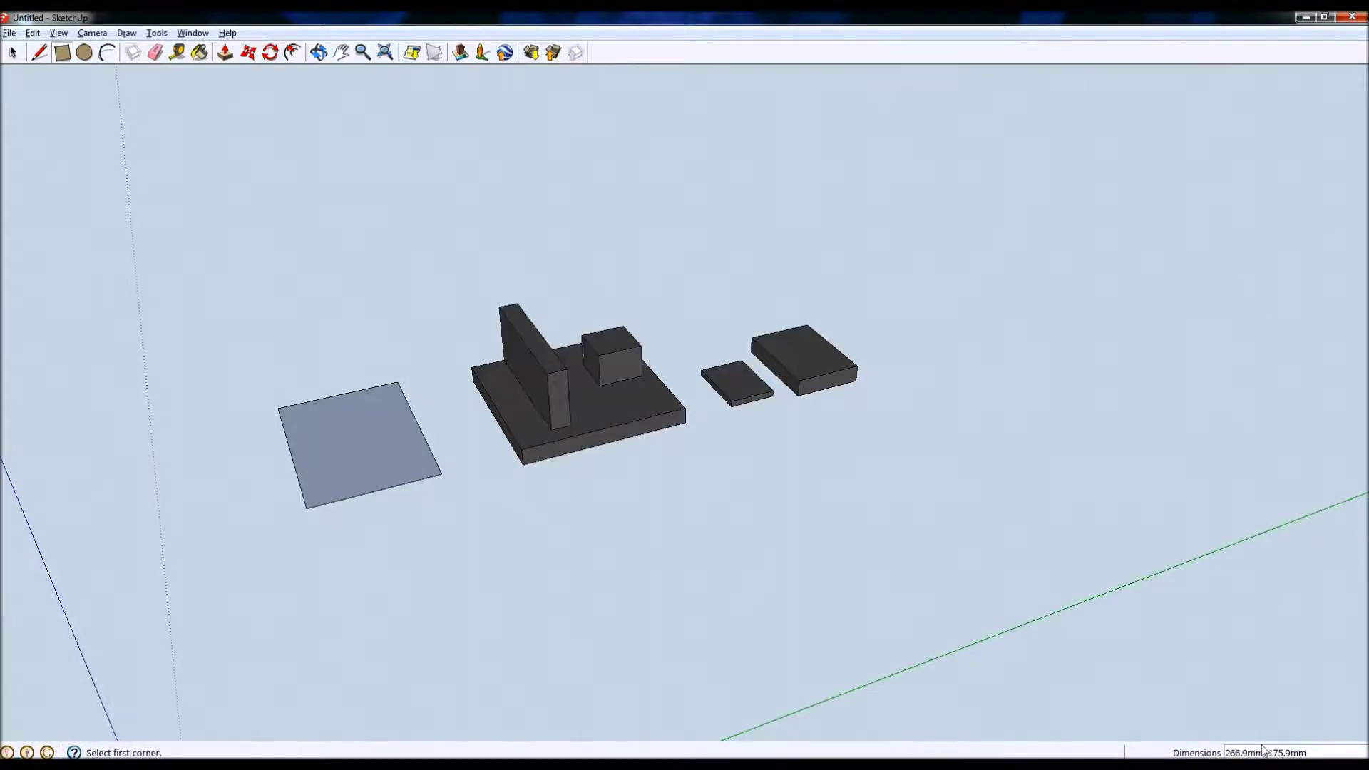
pyautogui.write('15')
pyautogui.write('0mm, 80mm')
pyautogui.press('Return')
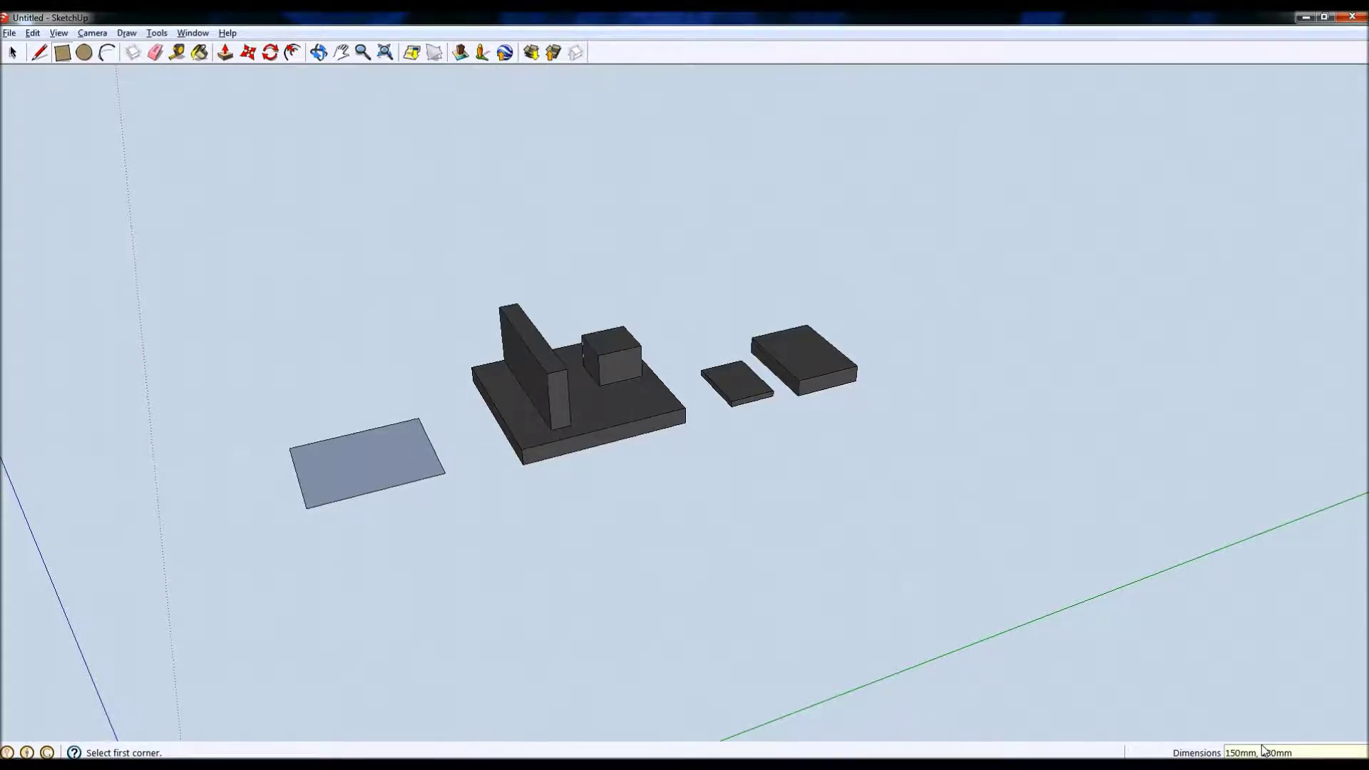
# - Push/Pull the rectangle up 86mm into a box
pyautogui.click(224, 54)
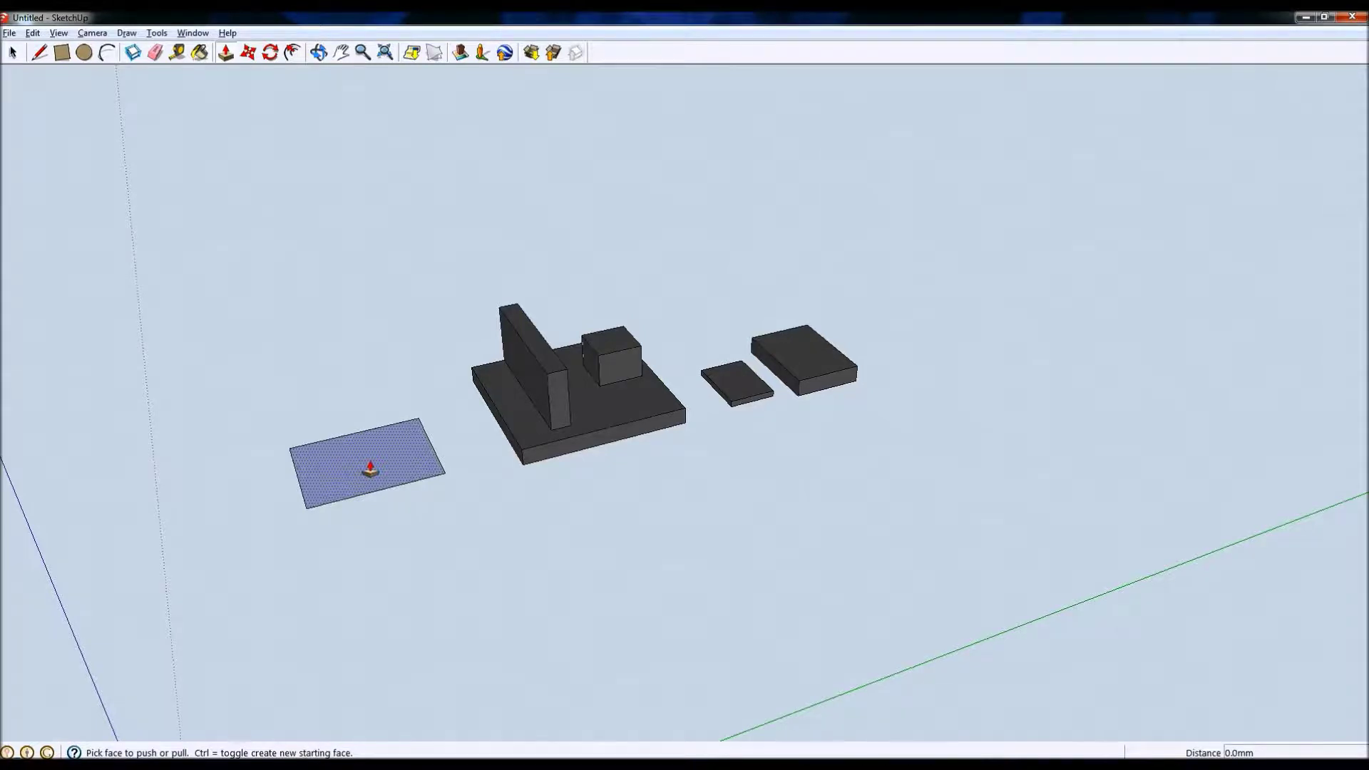
pyautogui.moveTo(370, 469); pyautogui.dragTo(363, 415)
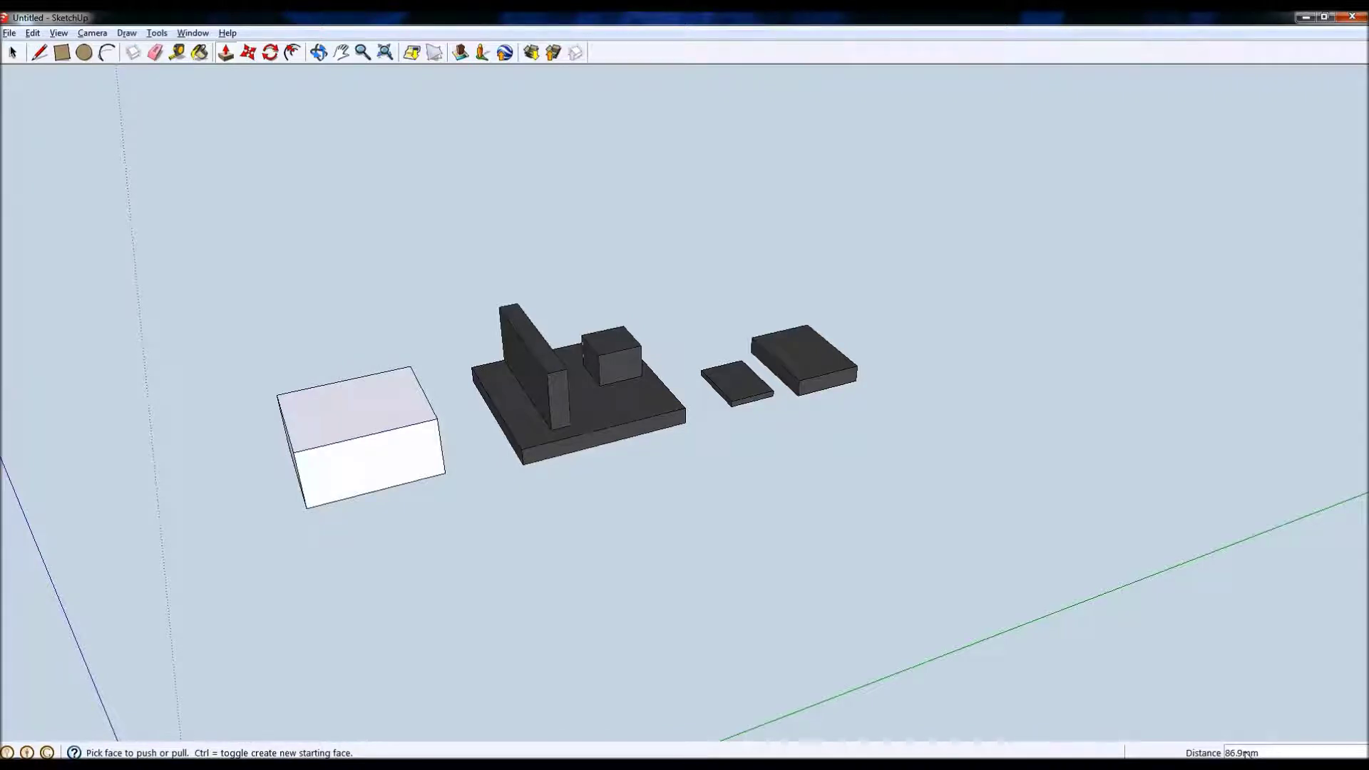
pyautogui.write('86')
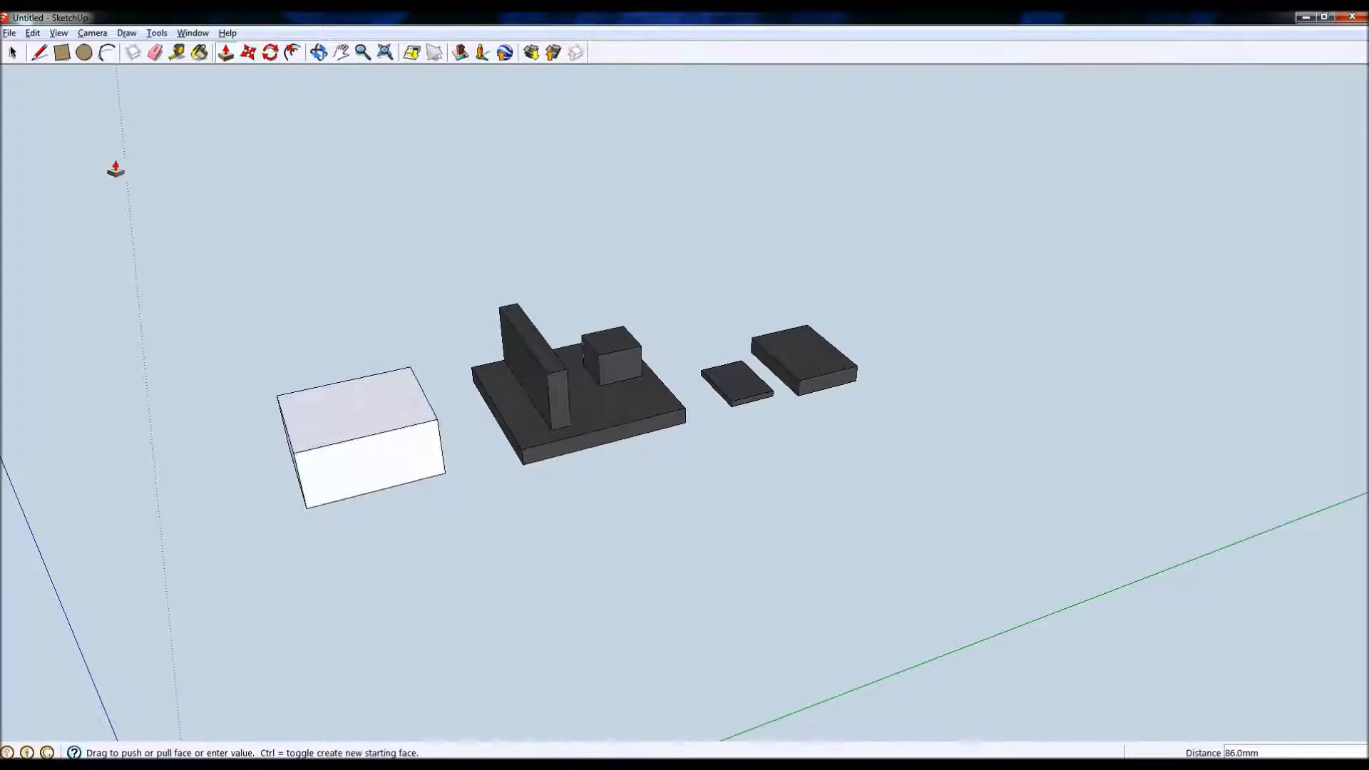
pyautogui.click(16, 54)
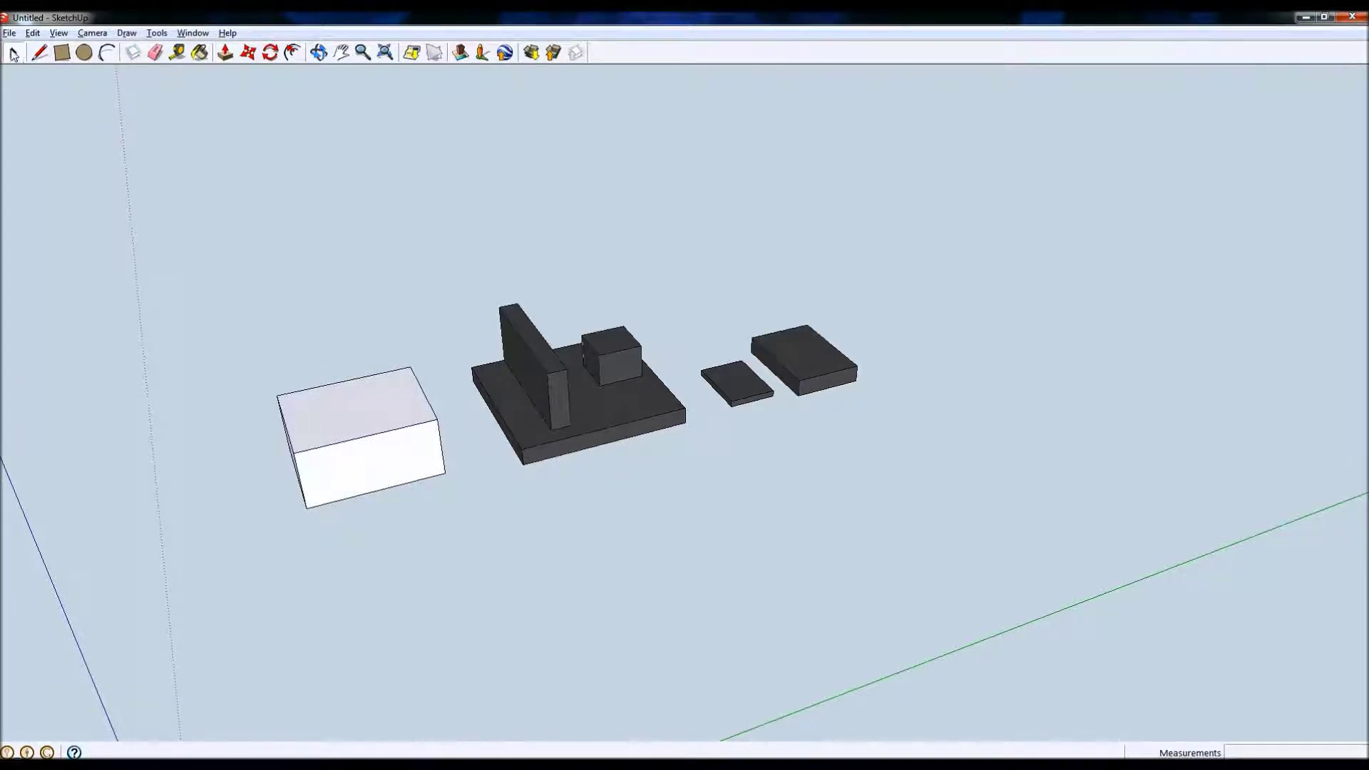
# - Select the white box and make it a group
pyautogui.moveTo(243, 360)
pyautogui.mouseDown()
pyautogui.moveTo(371, 470)
pyautogui.moveTo(456, 516)
pyautogui.mouseUp()
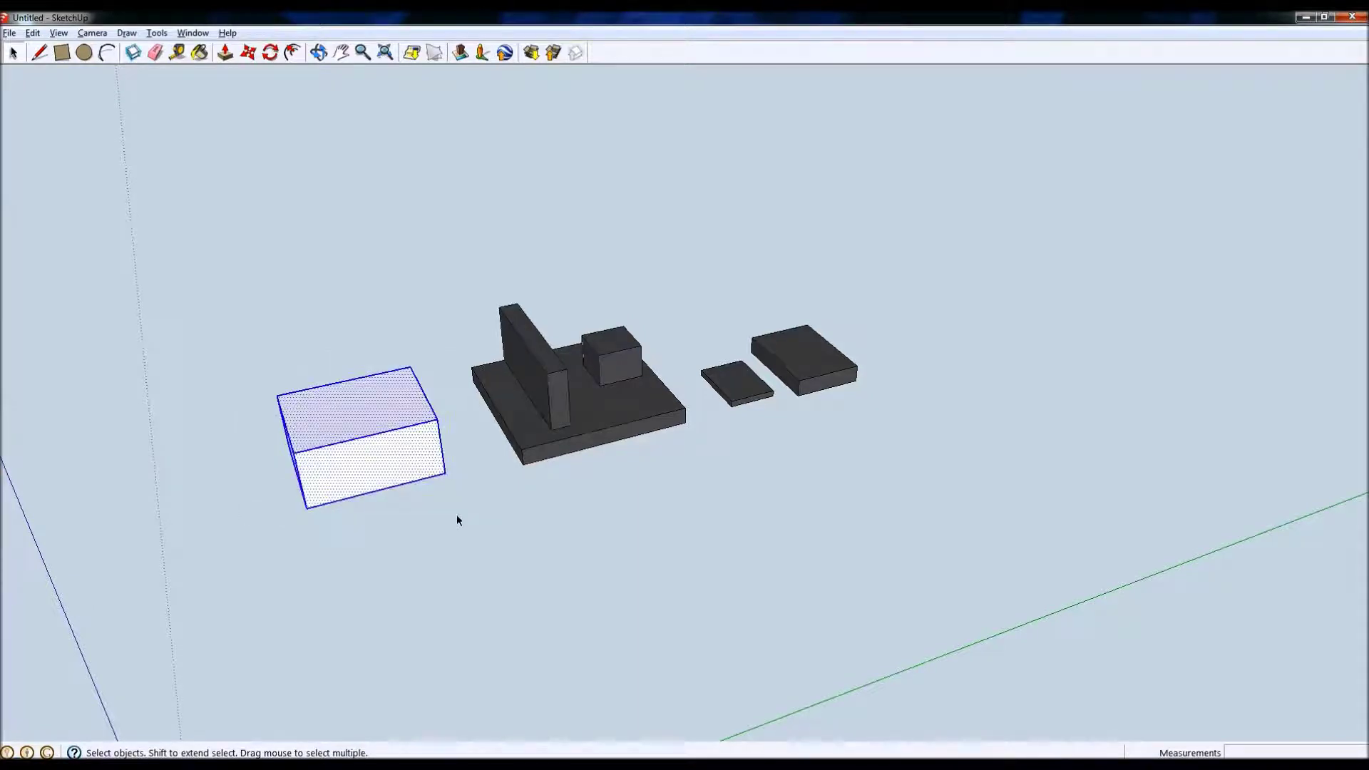
pyautogui.click(35, 35)
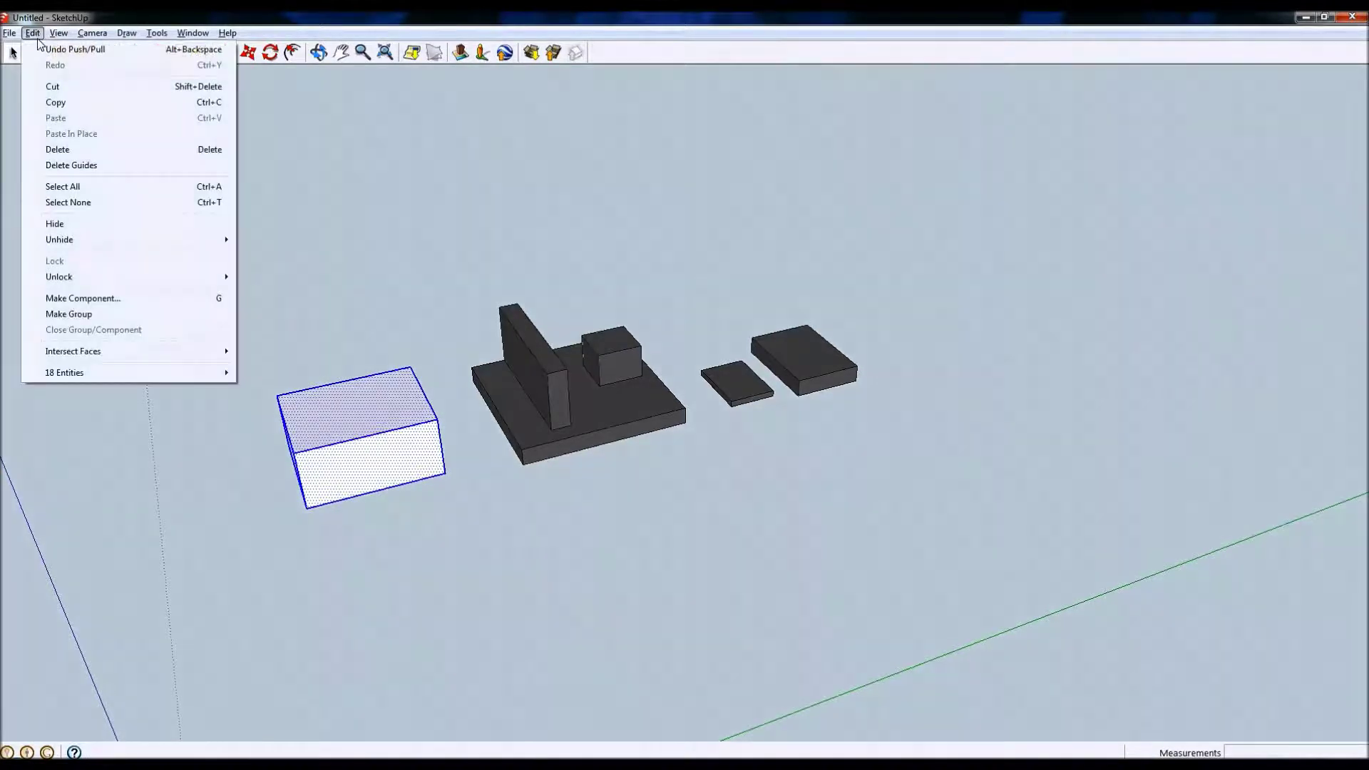
pyautogui.click(68, 314)
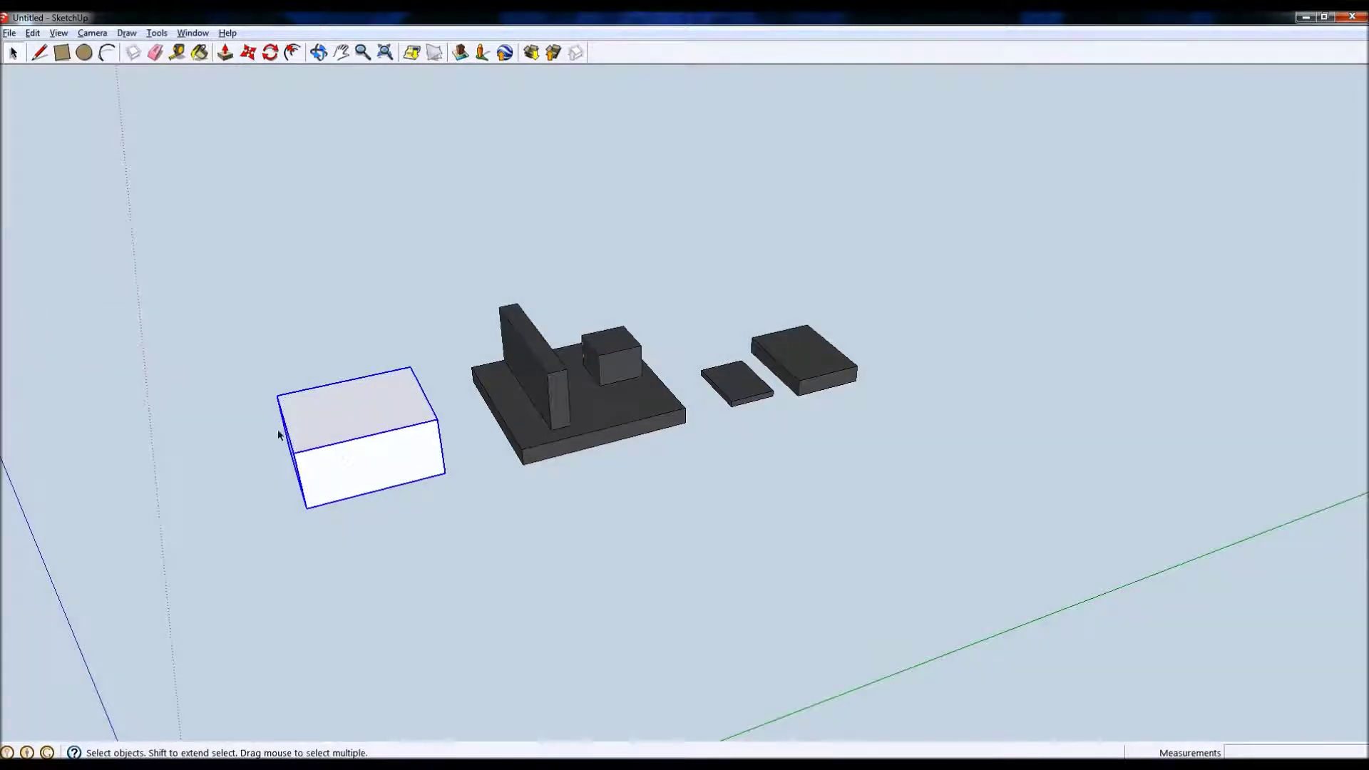
# - Paint the grouped box with the model's dark grey Color_006 material
pyautogui.click(200, 54)
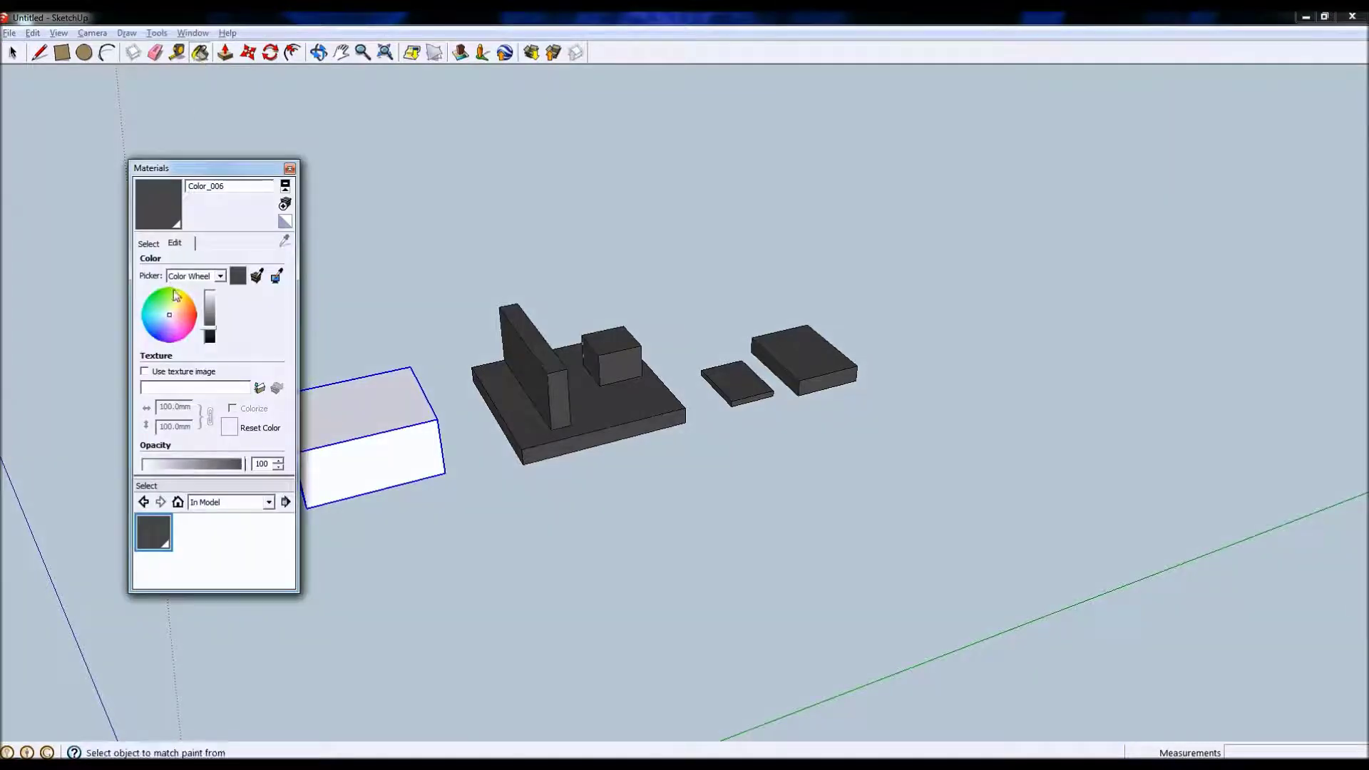
pyautogui.click(149, 243)
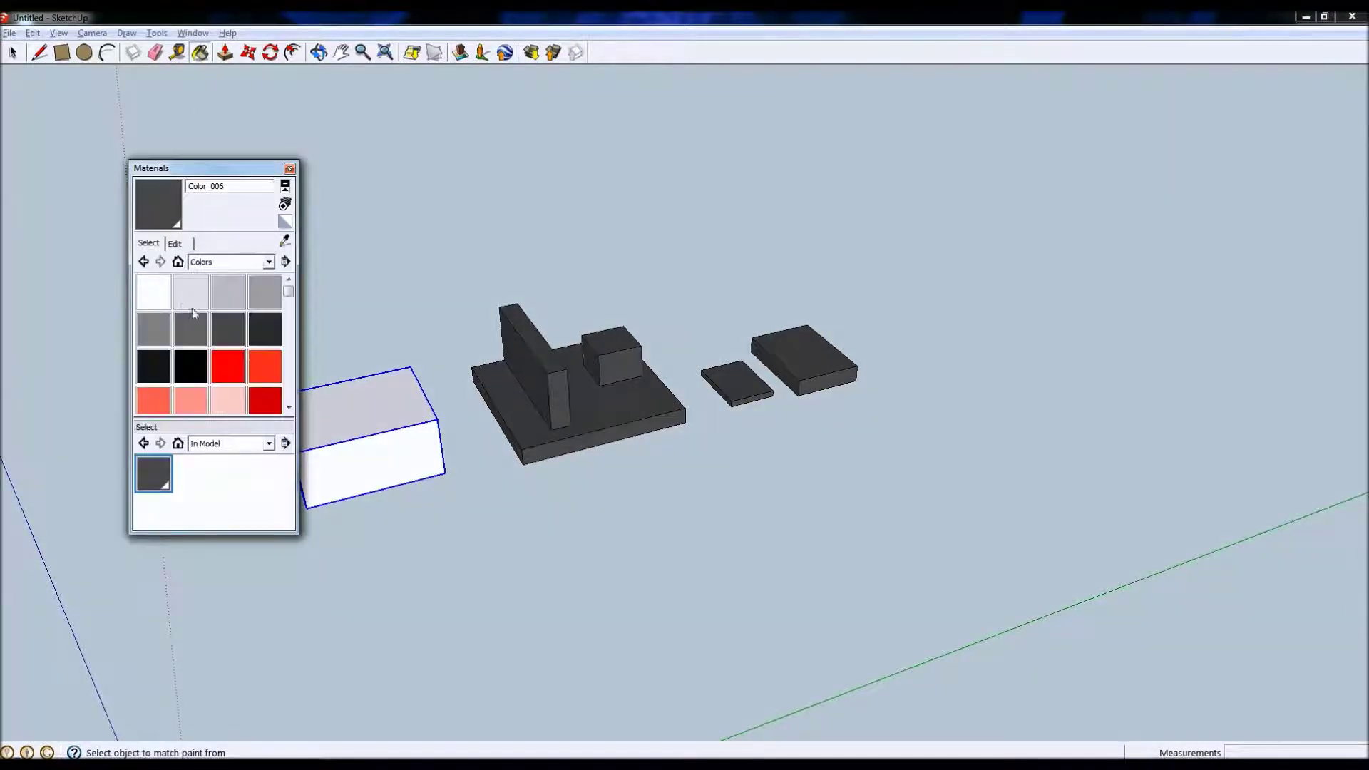
pyautogui.doubleClick(152, 474)
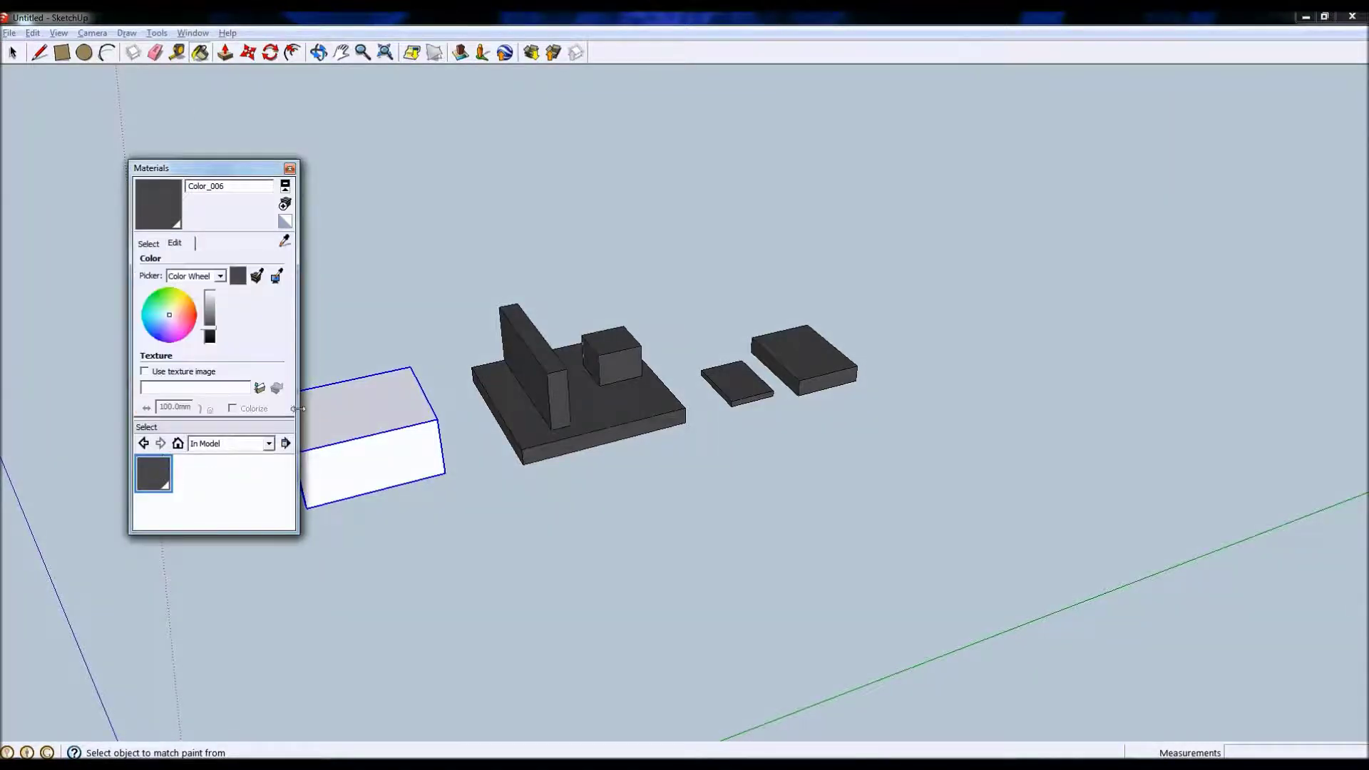
pyautogui.click(374, 415)
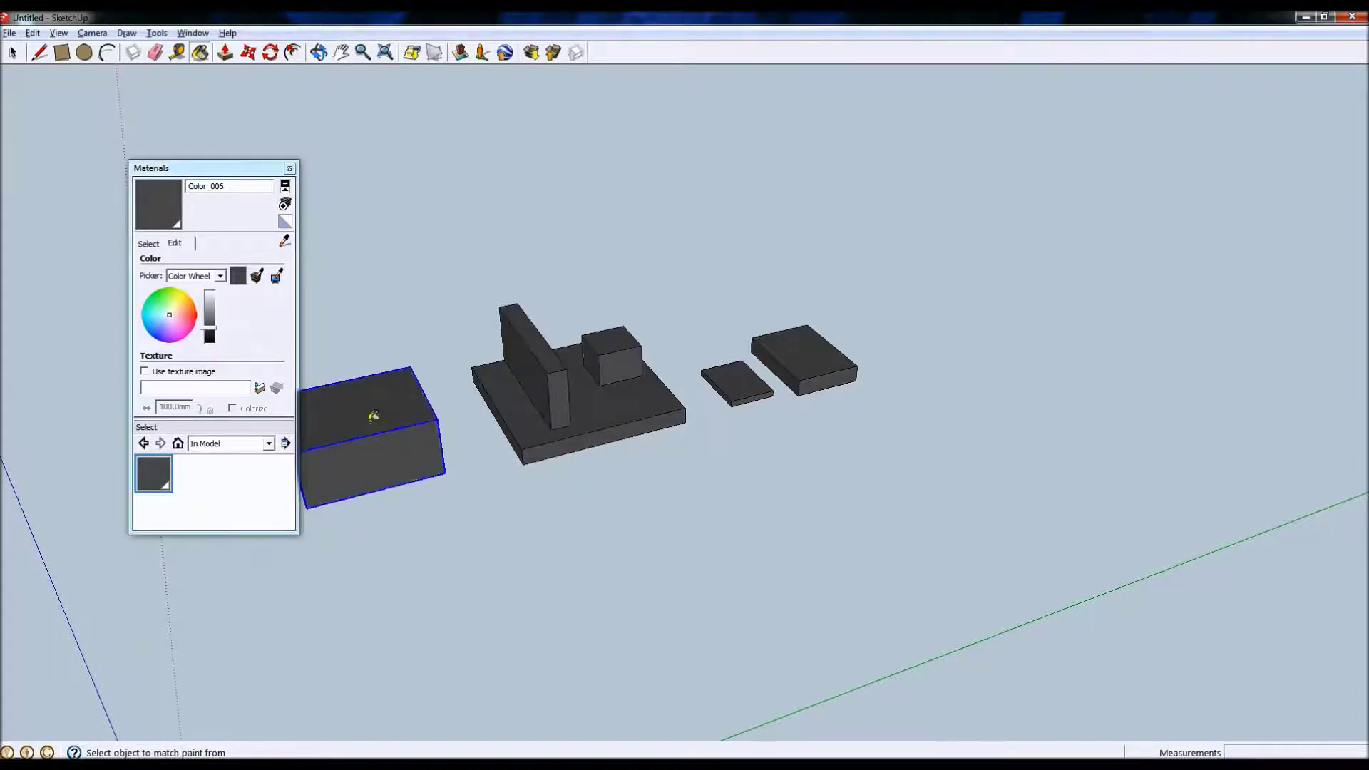
pyautogui.click(289, 169)
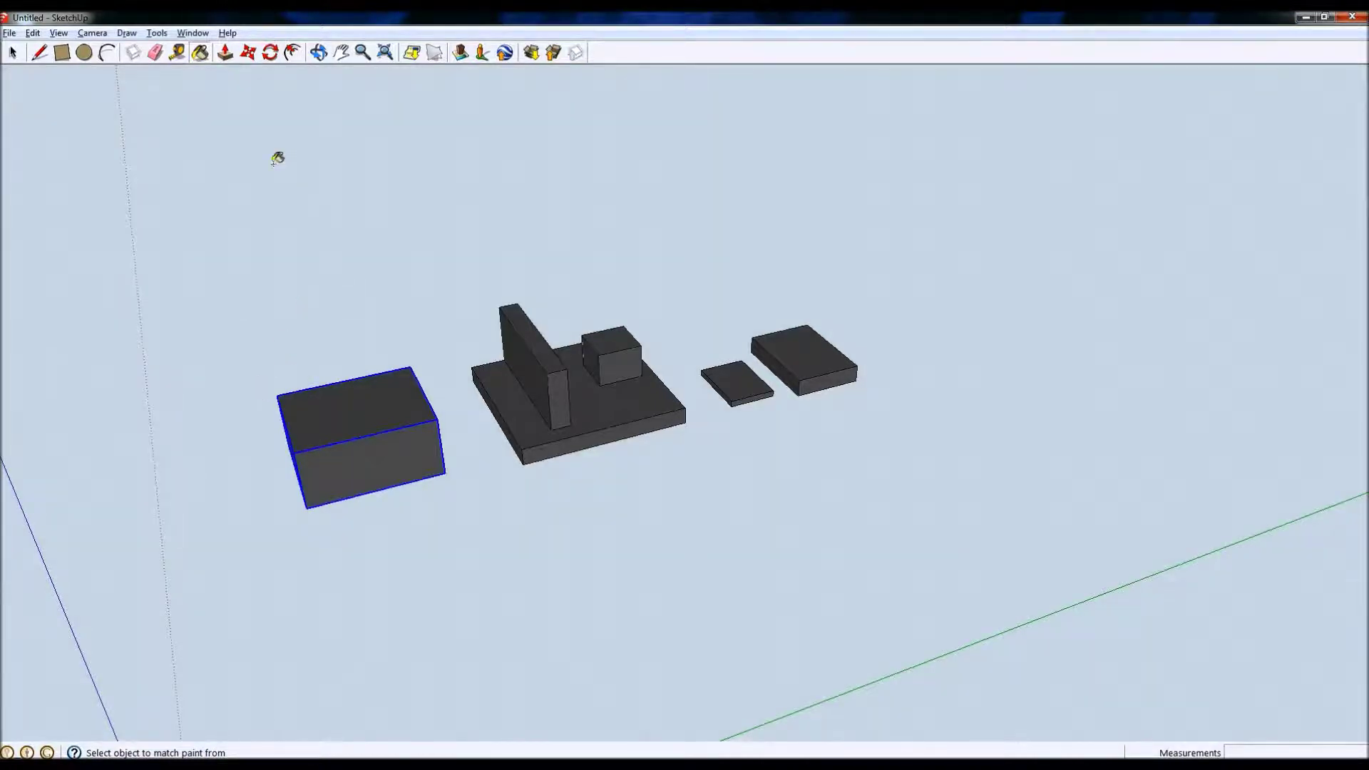
# - Orbit, zoom out and pan until the axes origin and all models are in view
pyautogui.click(319, 53)
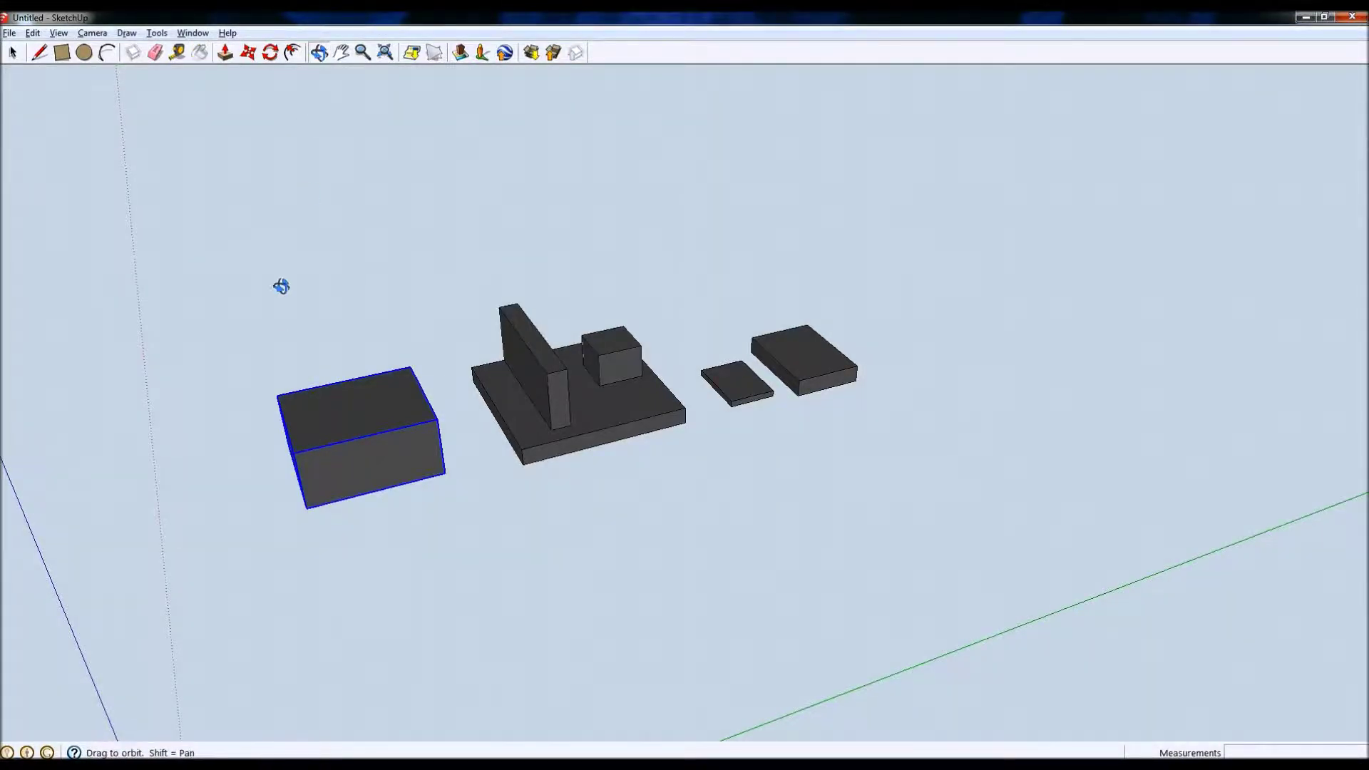
pyautogui.moveTo(281, 285); pyautogui.dragTo(837, 345)
pyautogui.moveTo(553, 489); pyautogui.dragTo(950, 437)
pyautogui.moveTo(492, 529); pyautogui.dragTo(927, 571)
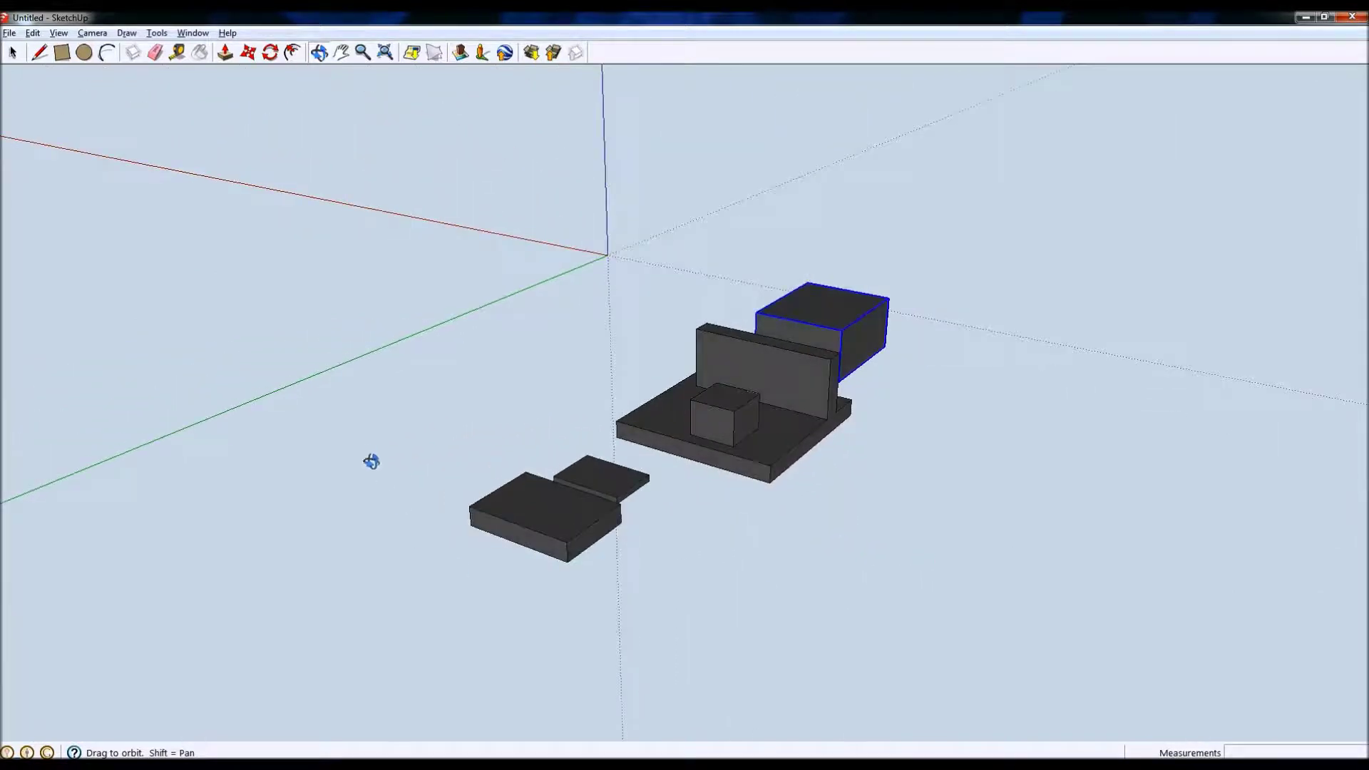
pyautogui.moveTo(370, 461); pyautogui.dragTo(793, 510)
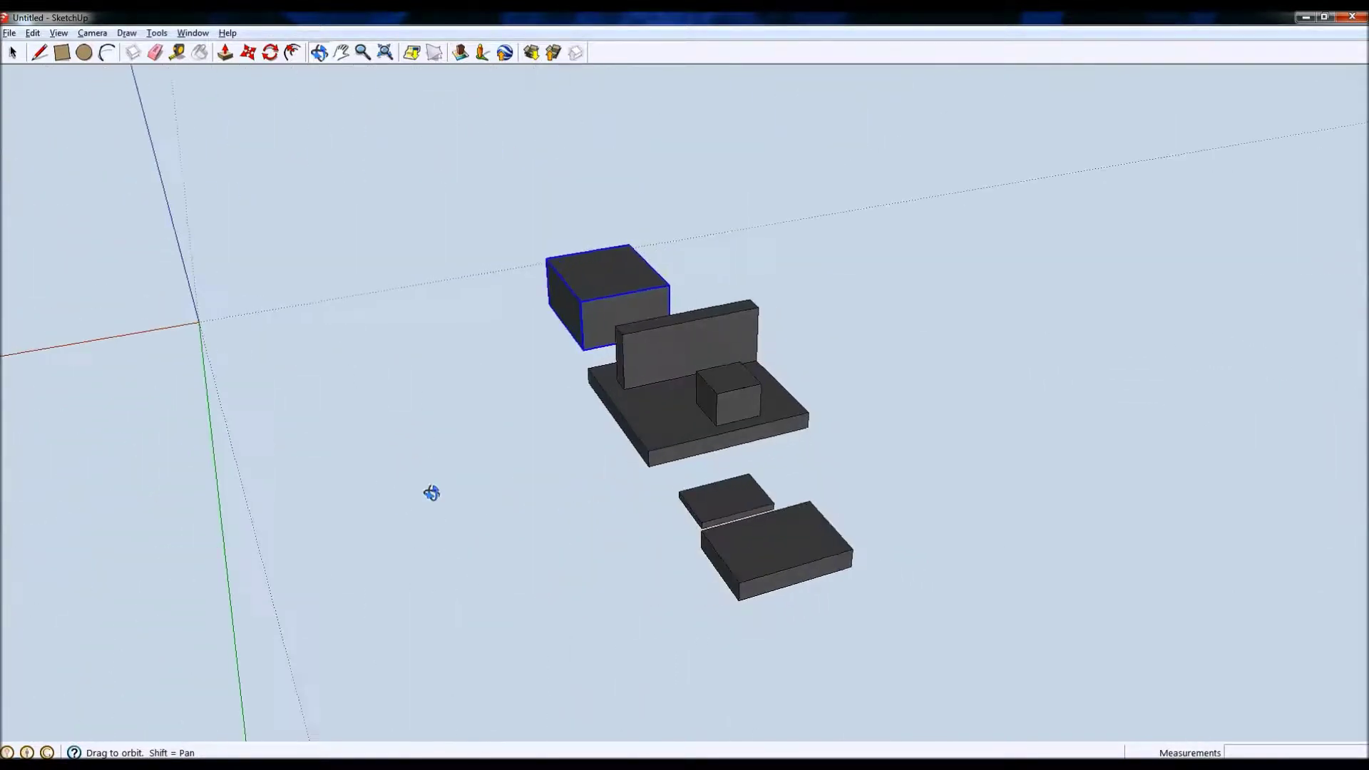
pyautogui.moveTo(431, 489); pyautogui.dragTo(810, 449)
pyautogui.moveTo(321, 538); pyautogui.dragTo(615, 522)
pyautogui.scroll(-3, 612, 519)
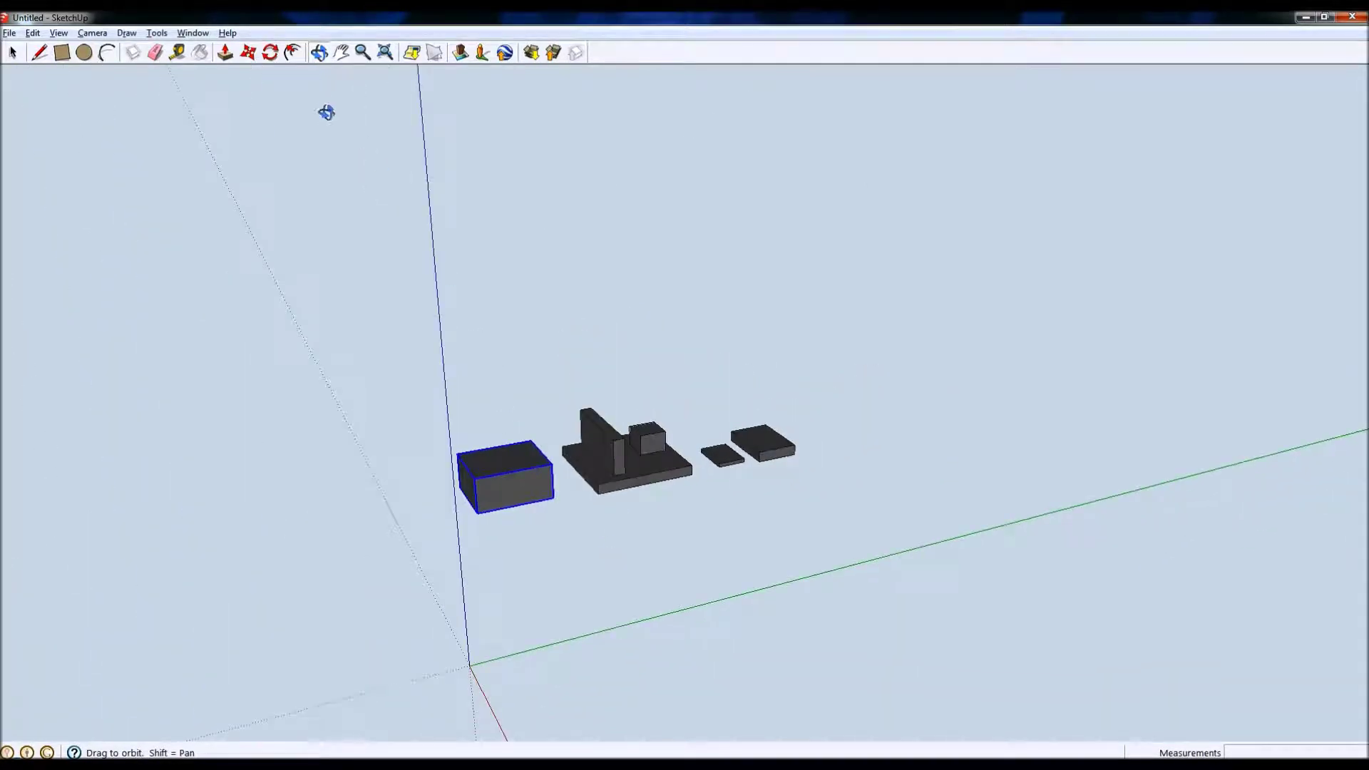
pyautogui.press('h')
pyautogui.moveTo(741, 562); pyautogui.dragTo(644, 438)
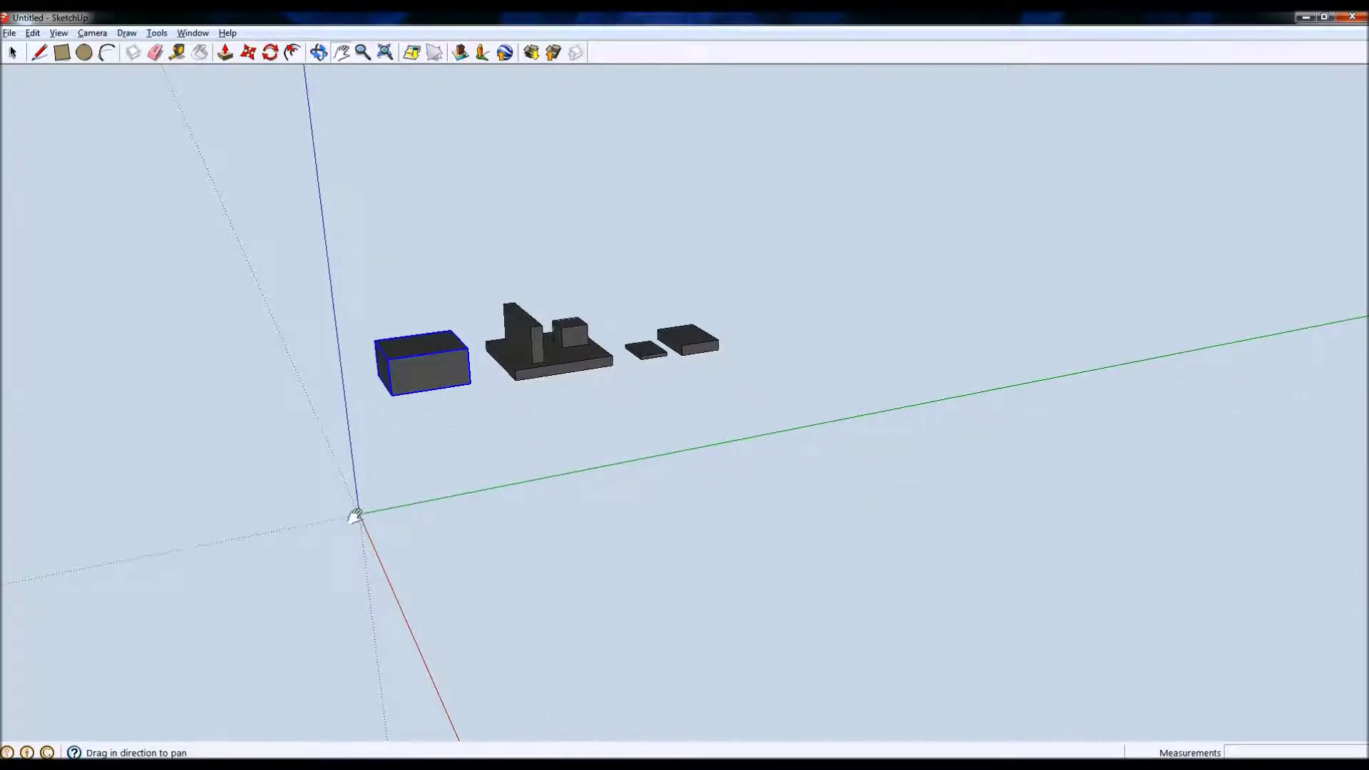
# - Draw a 516.4mm by 610.8mm ground rectangle starting at the axes origin
pyautogui.click(62, 53)
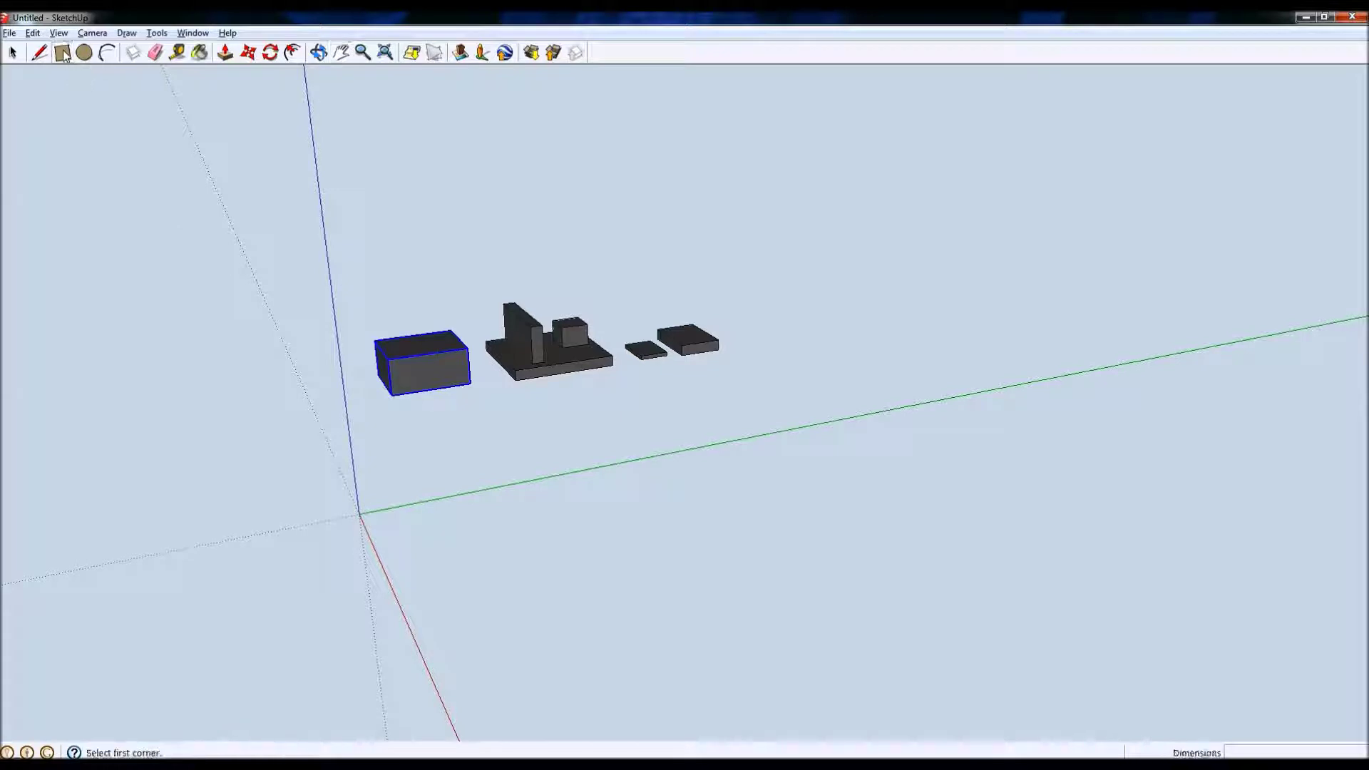
pyautogui.click(360, 512)
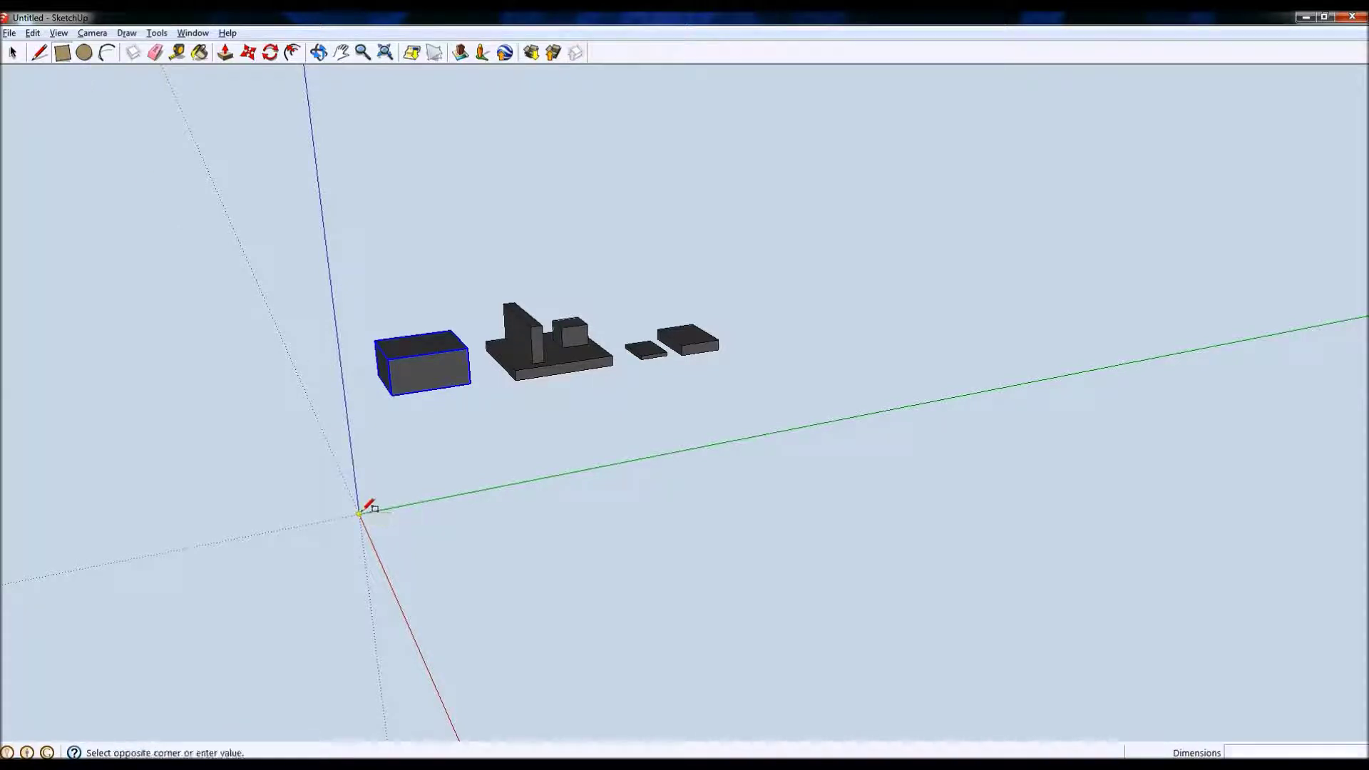
pyautogui.click(819, 571)
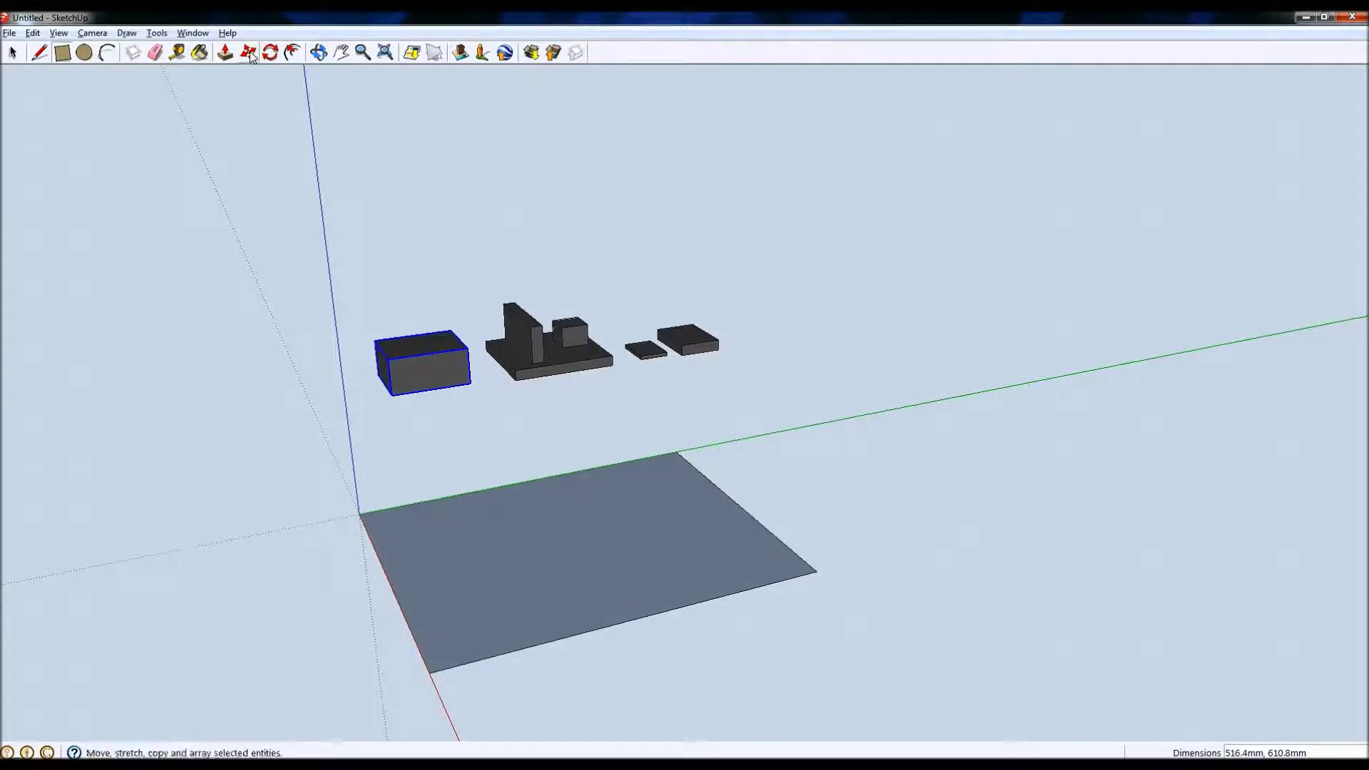
pyautogui.click(12, 54)
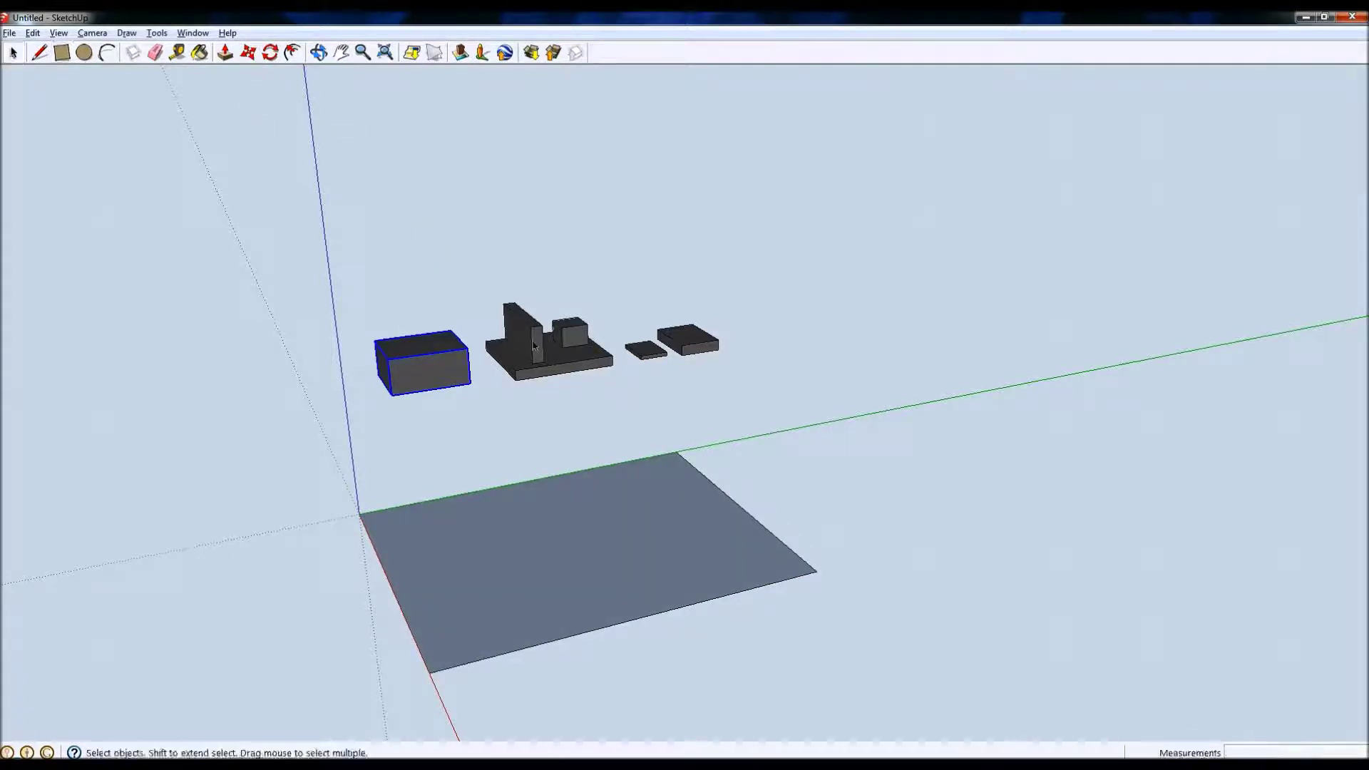
# - Move the component assembly down onto the grey base plane
pyautogui.click(554, 356)
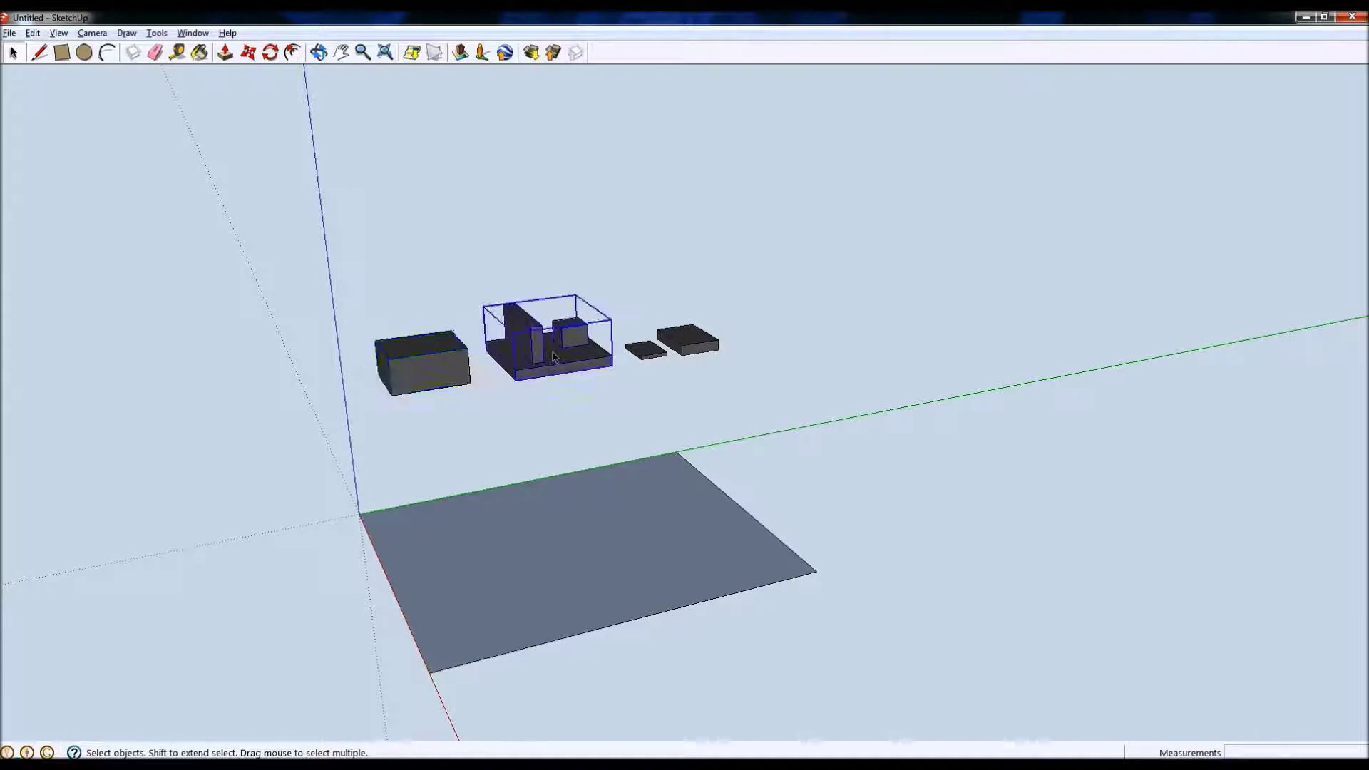
pyautogui.click(250, 53)
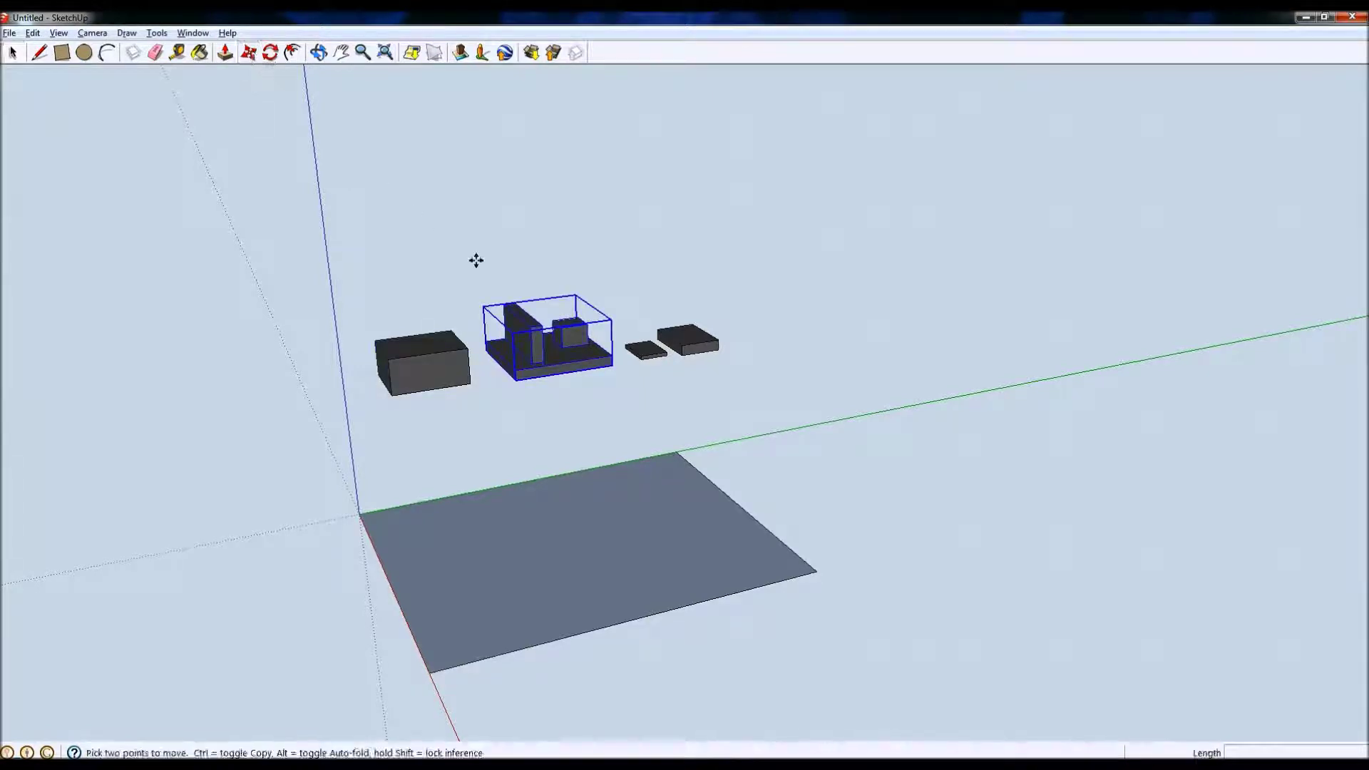
pyautogui.click(557, 348)
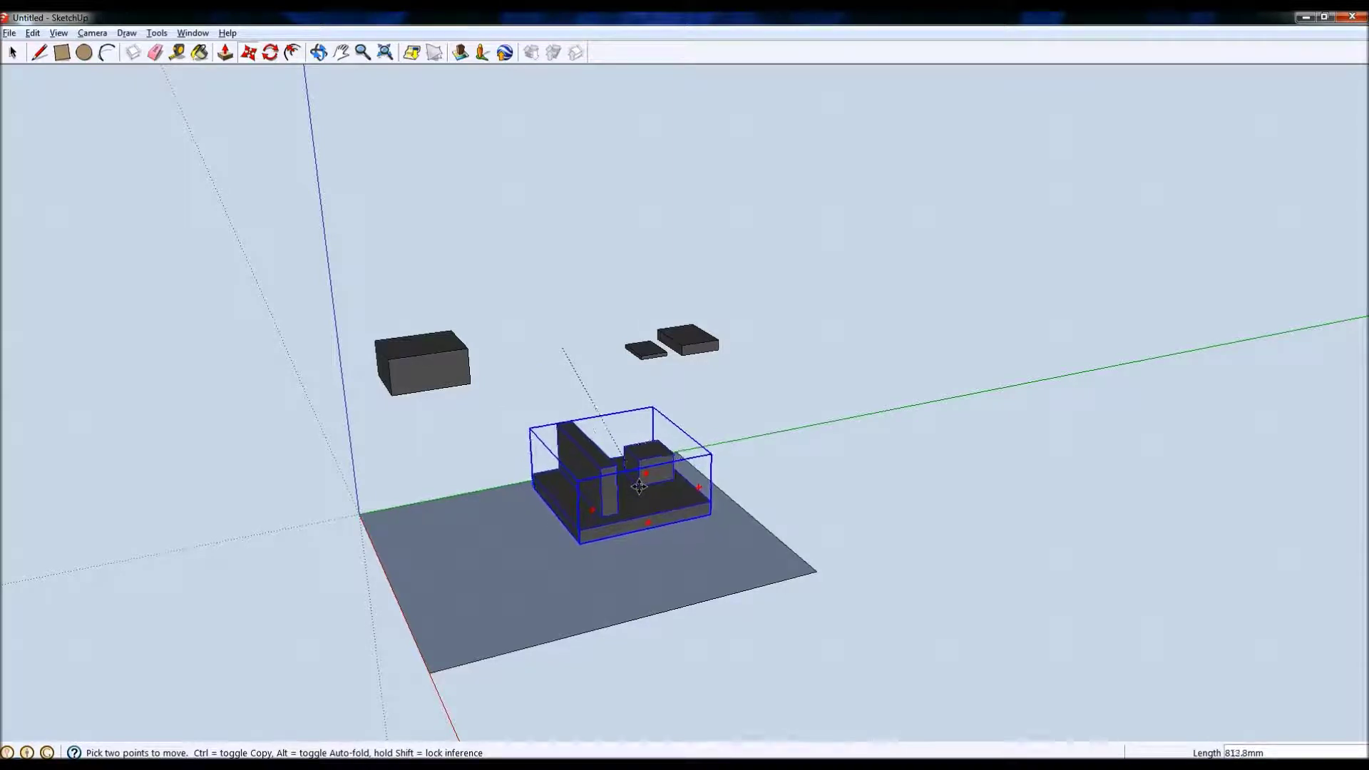
pyautogui.click(639, 486)
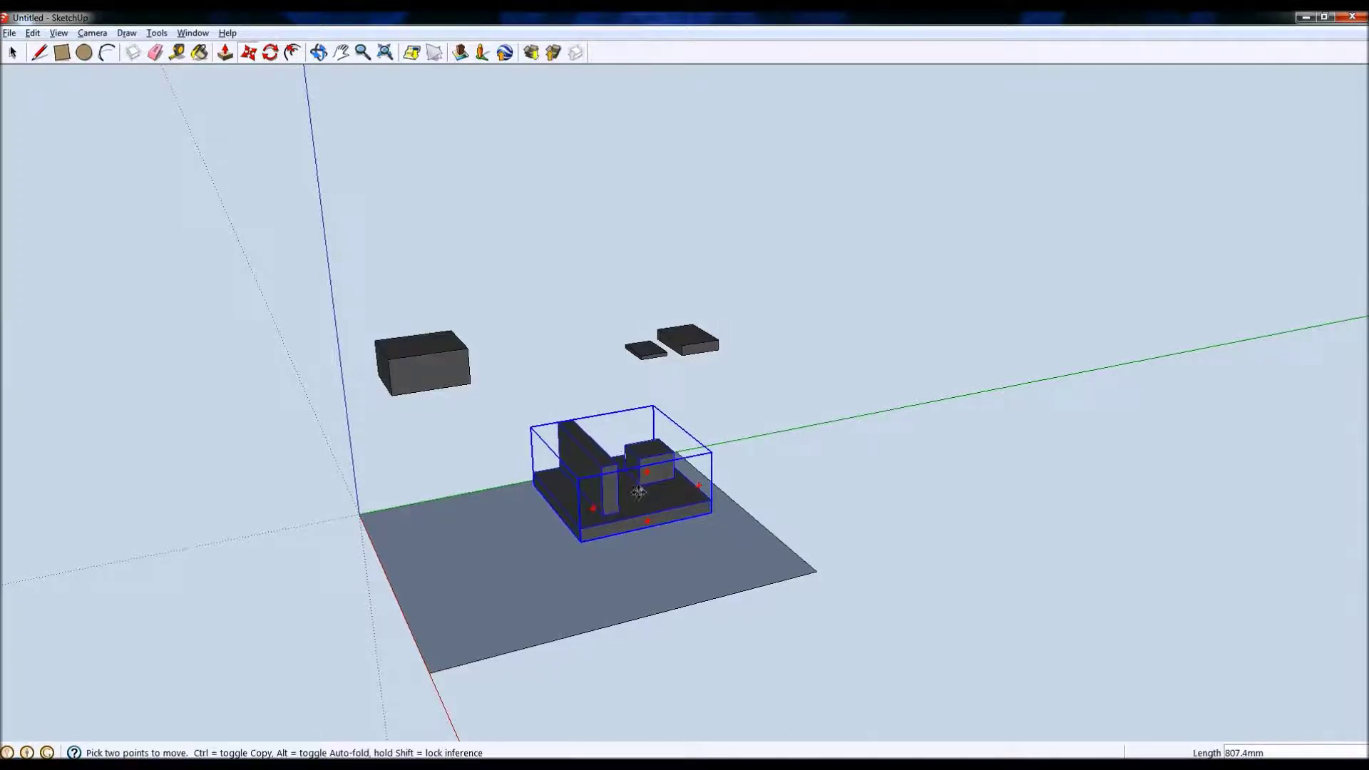
pyautogui.click(12, 52)
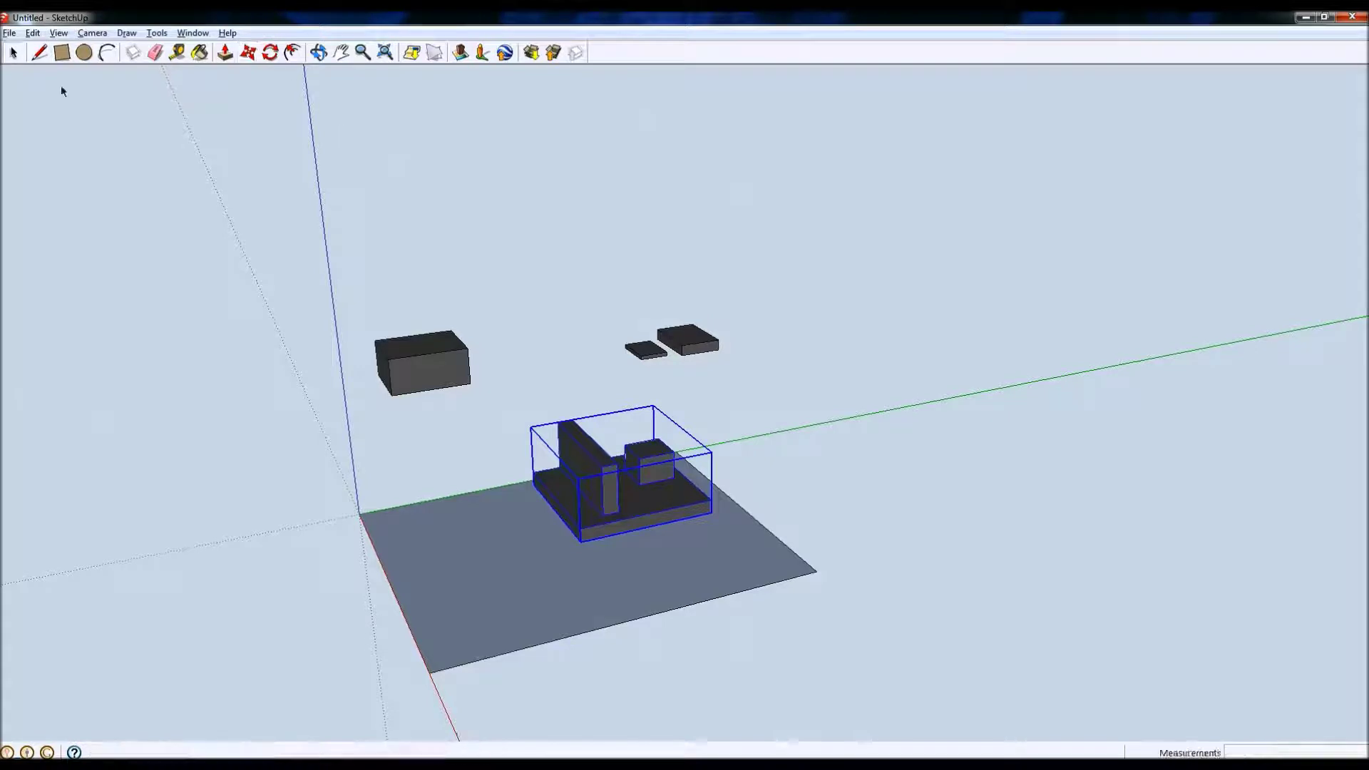
# - Move the larger flat box to sit beside the base plane
pyautogui.click(687, 343)
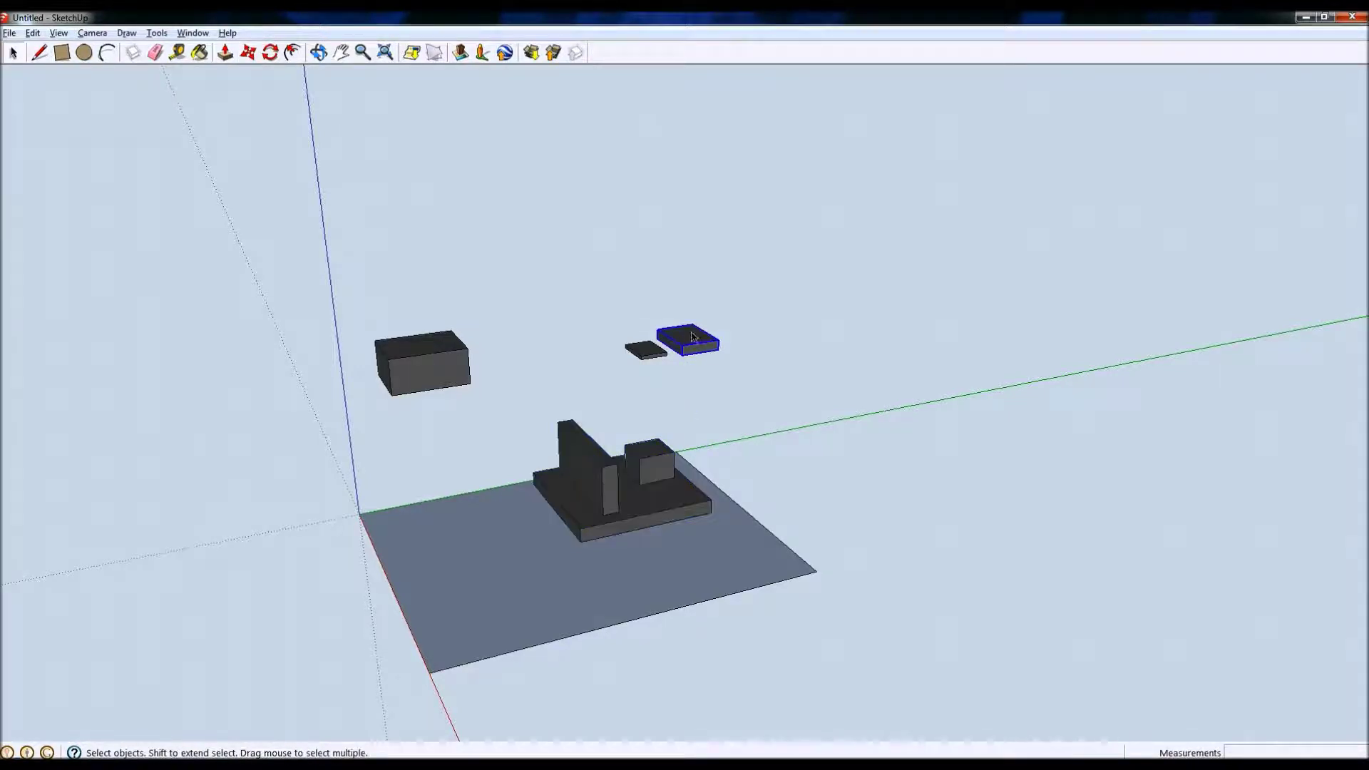
pyautogui.moveTo(688, 332); pyautogui.dragTo(737, 371)
pyautogui.click(687, 342)
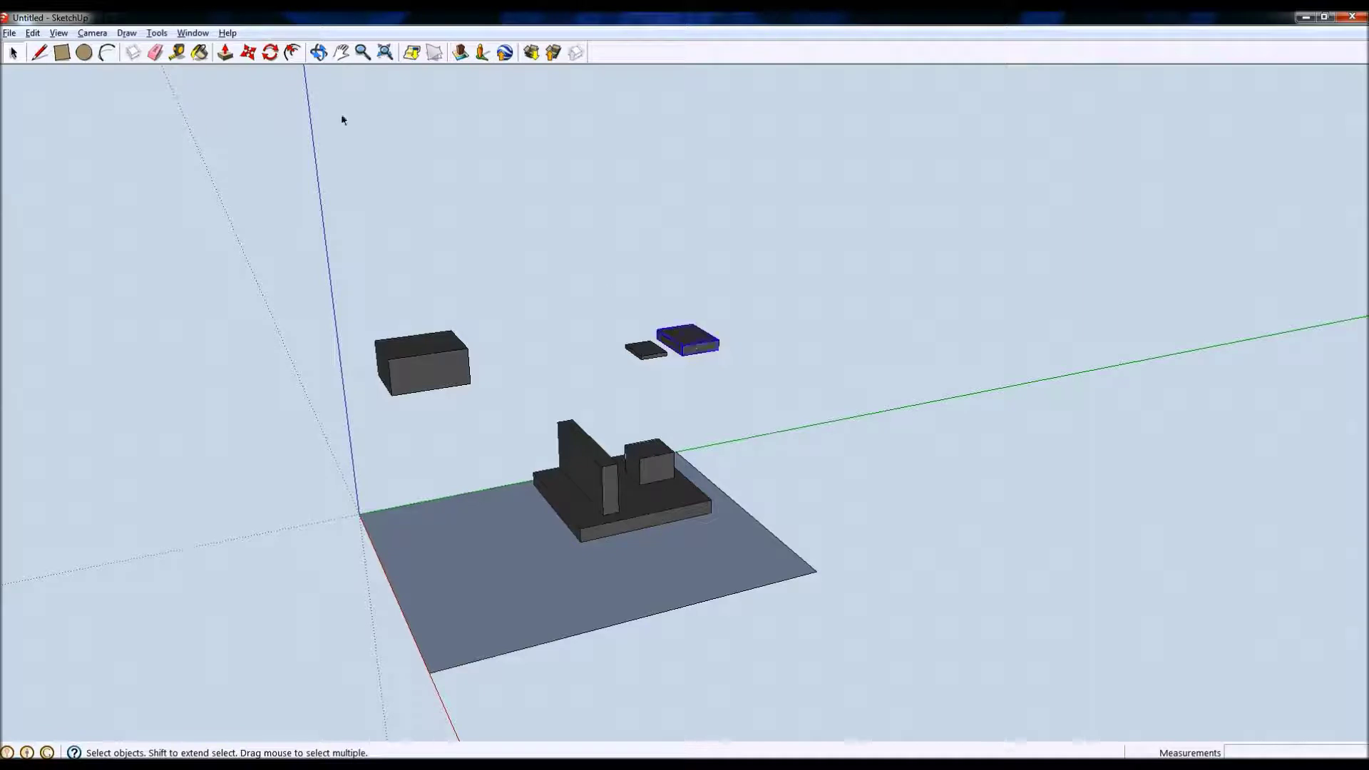
pyautogui.click(248, 52)
pyautogui.click(685, 334)
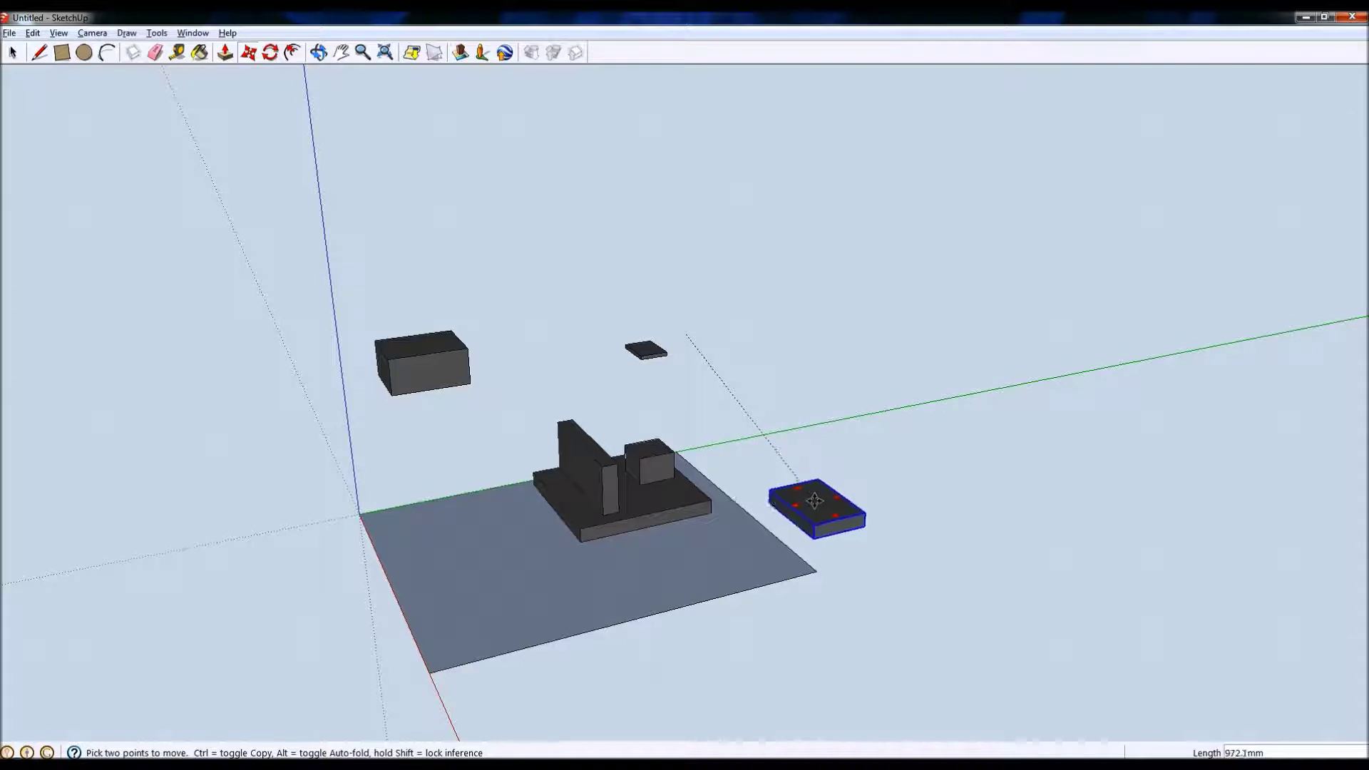
pyautogui.click(814, 502)
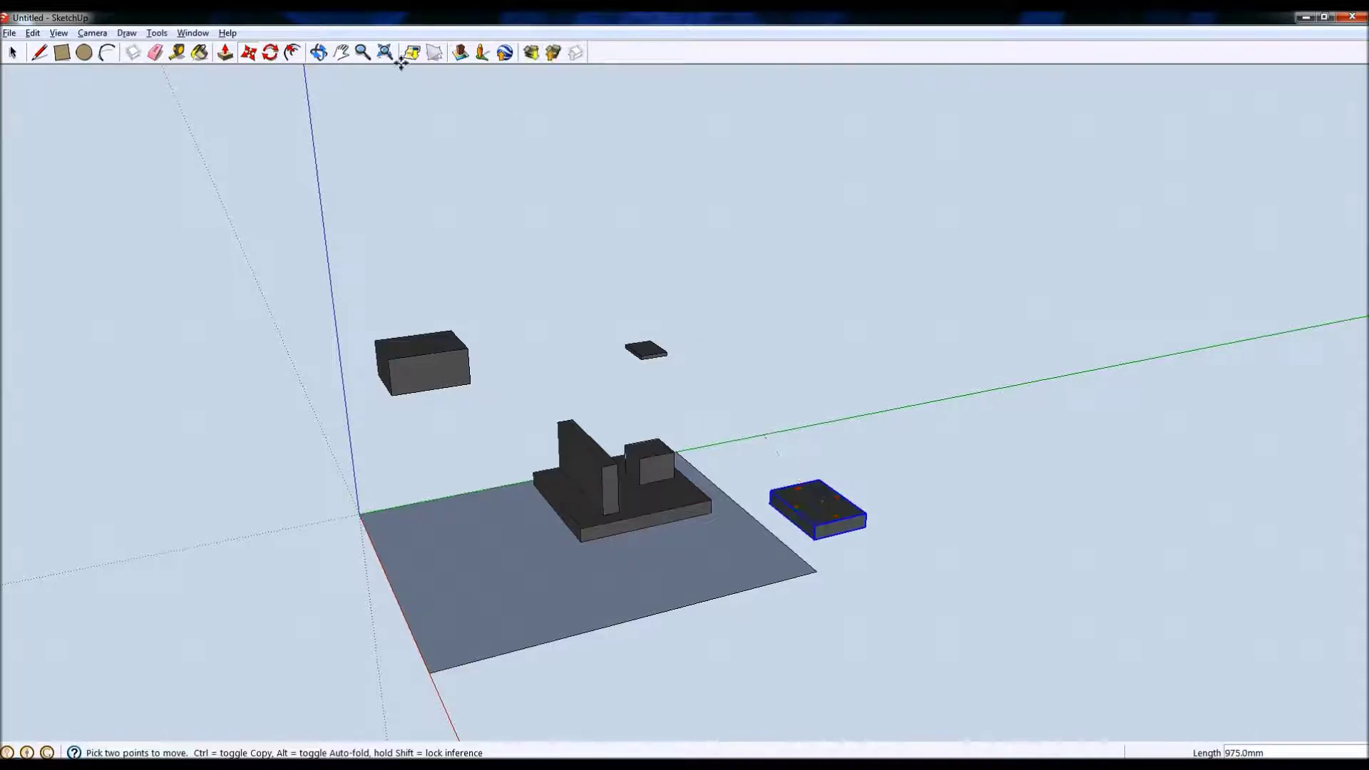
# - Rotate the flat box 90° upright, then turn it to face the assembly
pyautogui.click(272, 52)
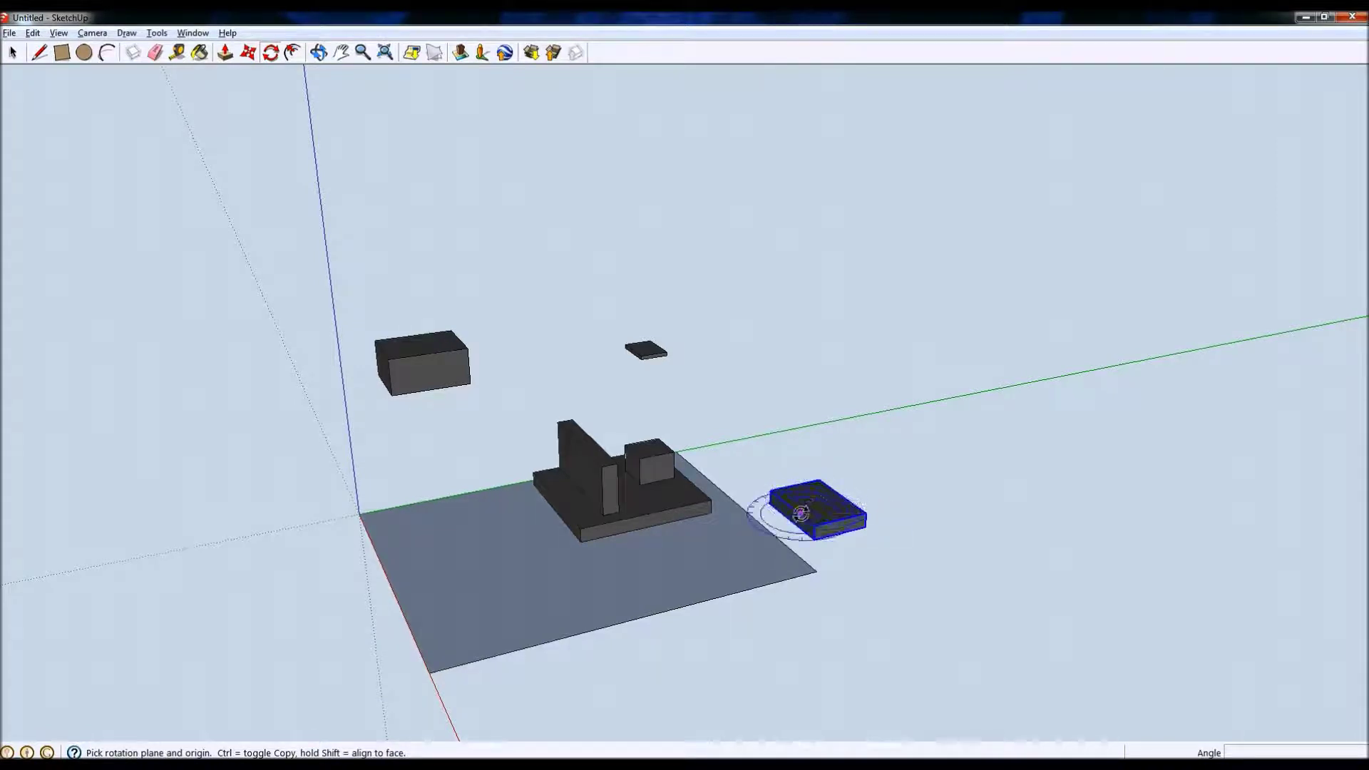
pyautogui.click(840, 532)
pyautogui.click(851, 525)
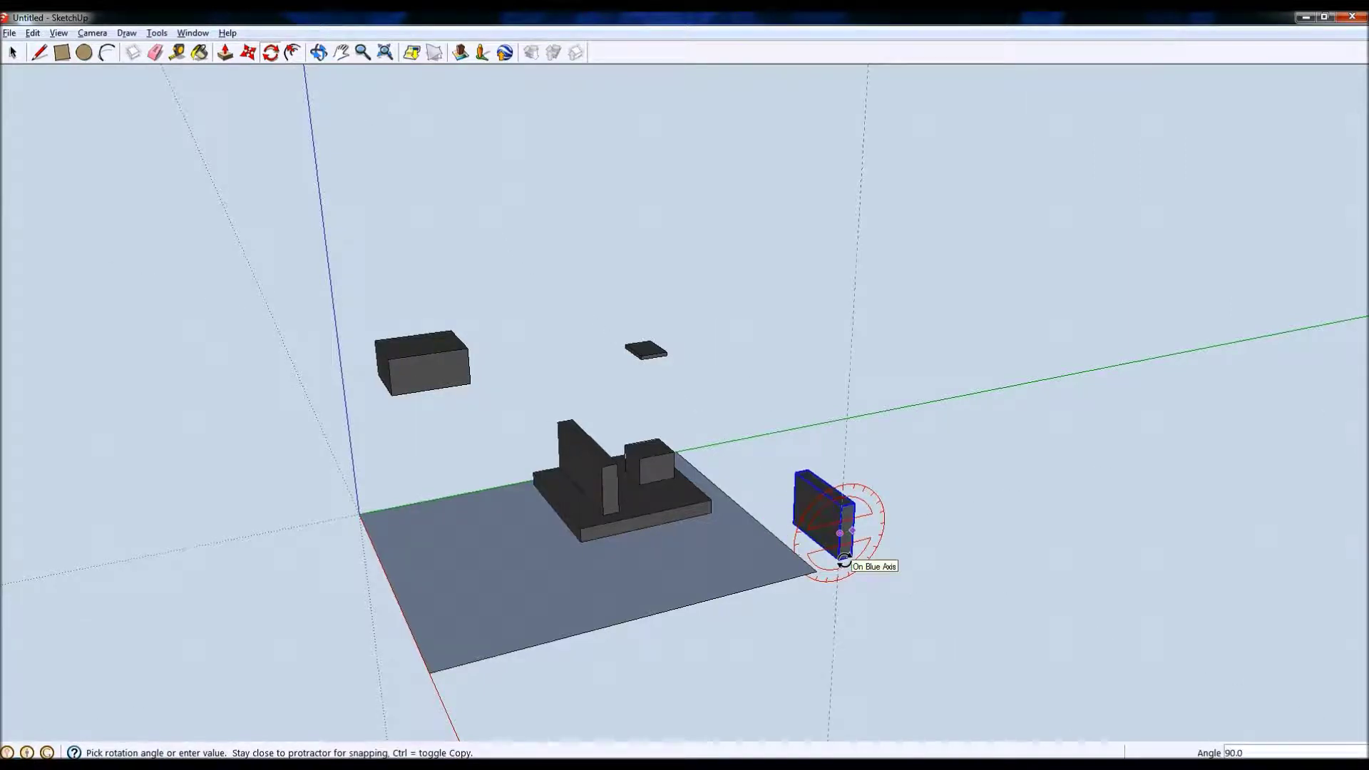
pyautogui.click(844, 561)
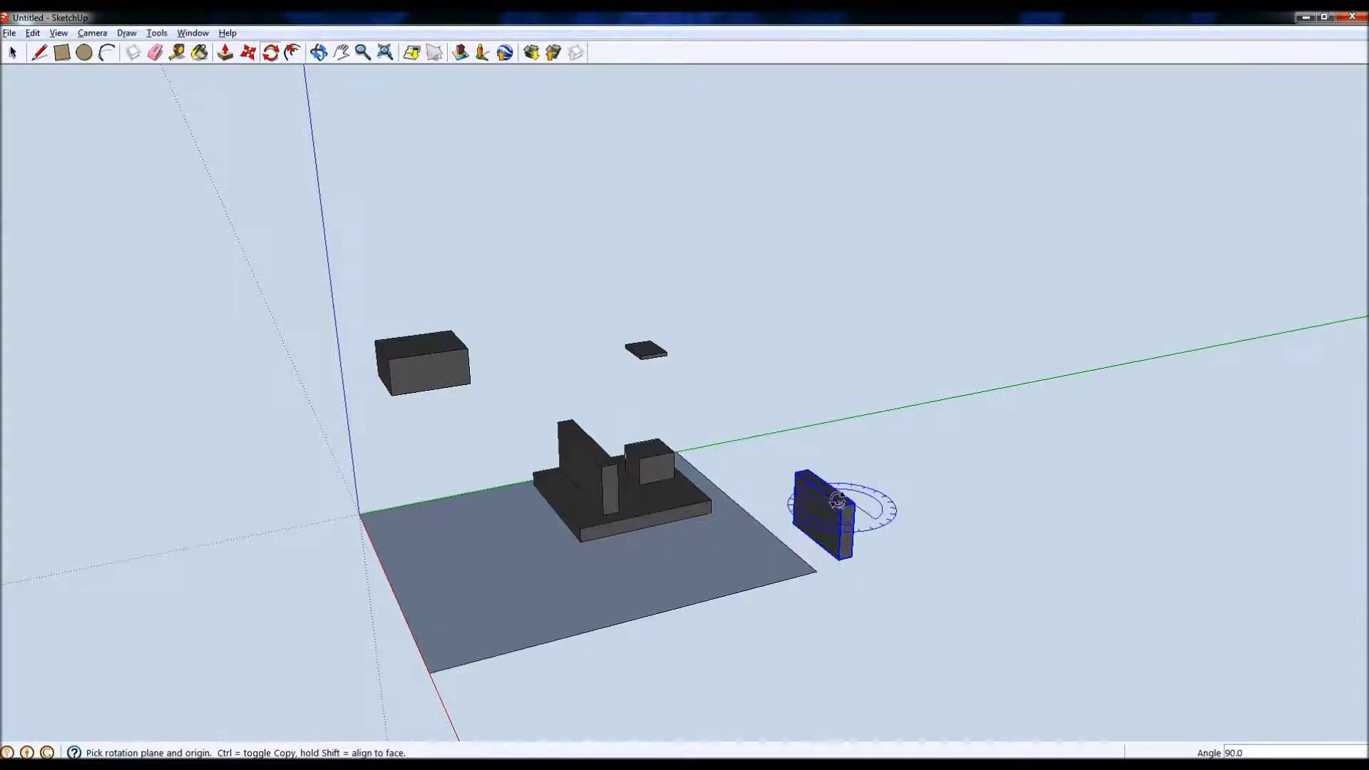
pyautogui.click(843, 506)
pyautogui.click(831, 499)
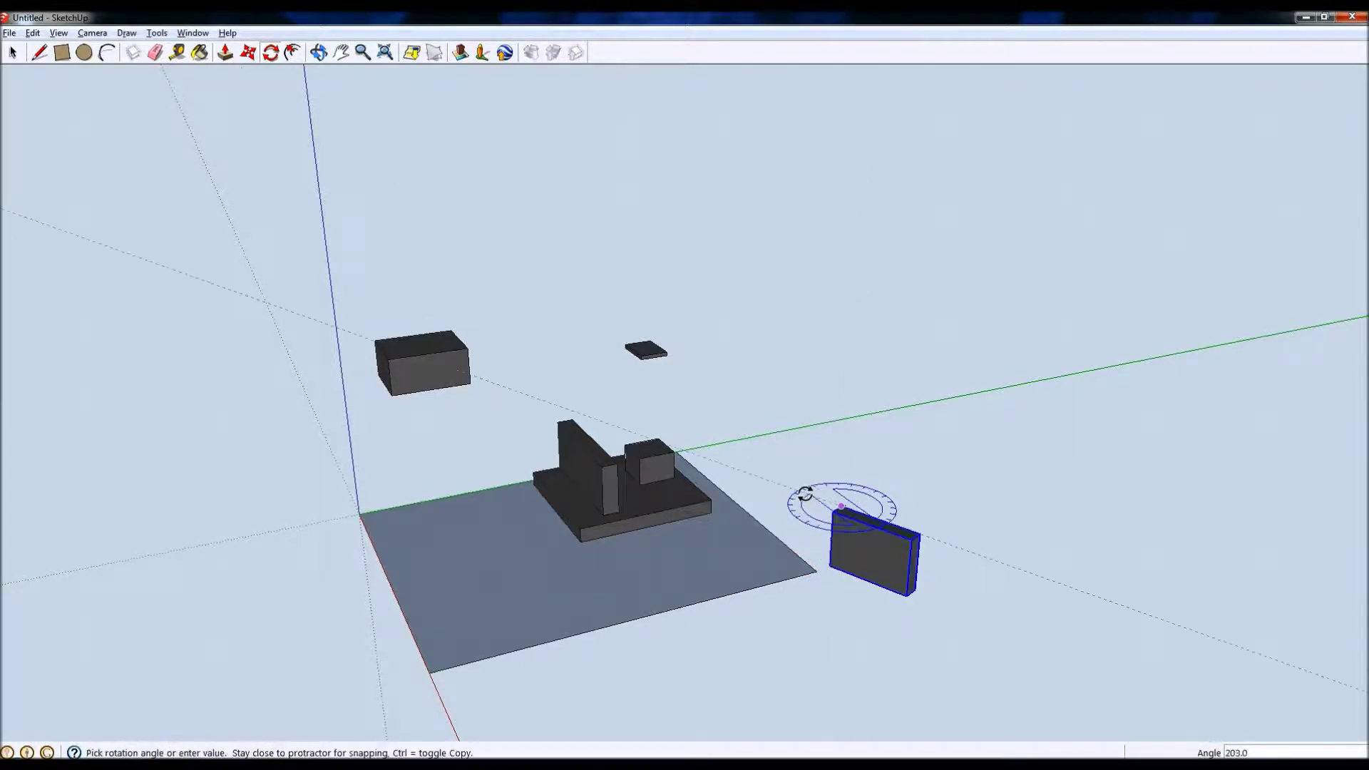
pyautogui.click(623, 553)
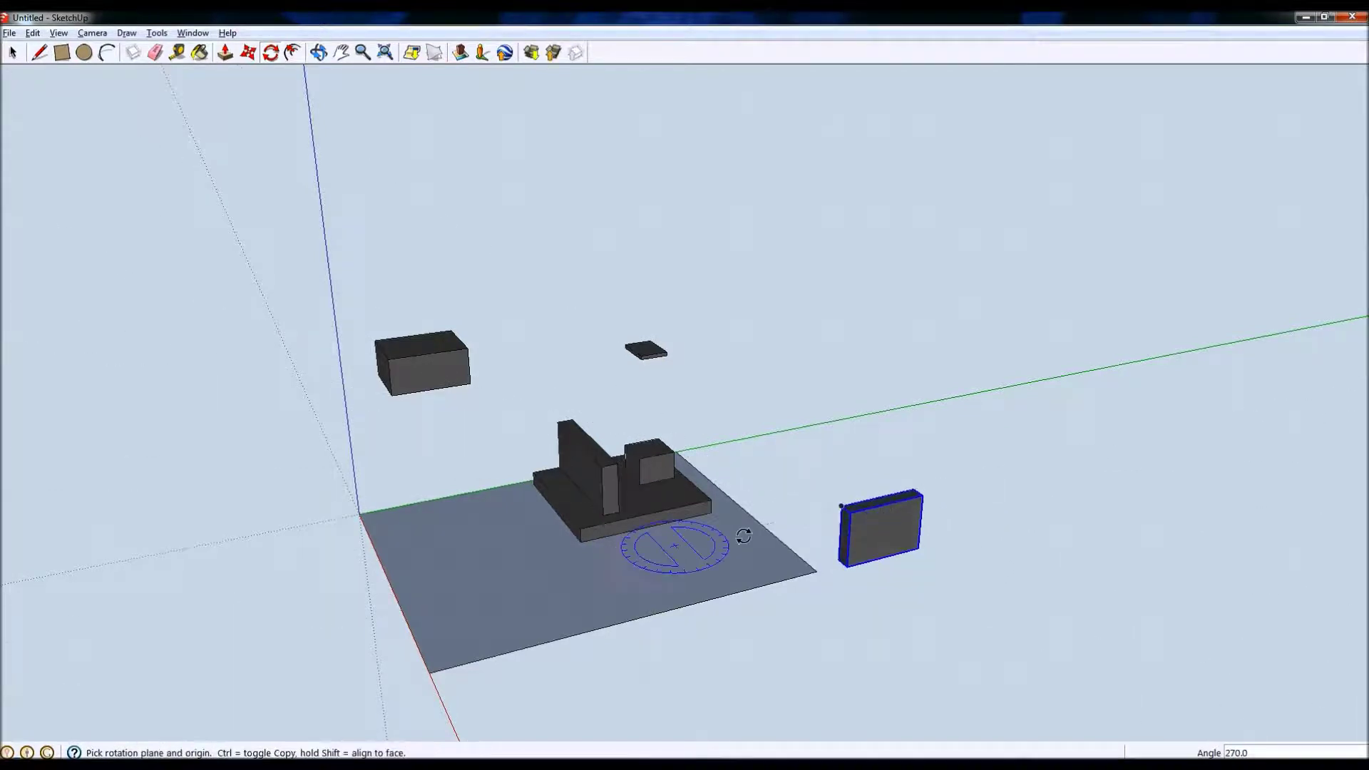
pyautogui.click(13, 53)
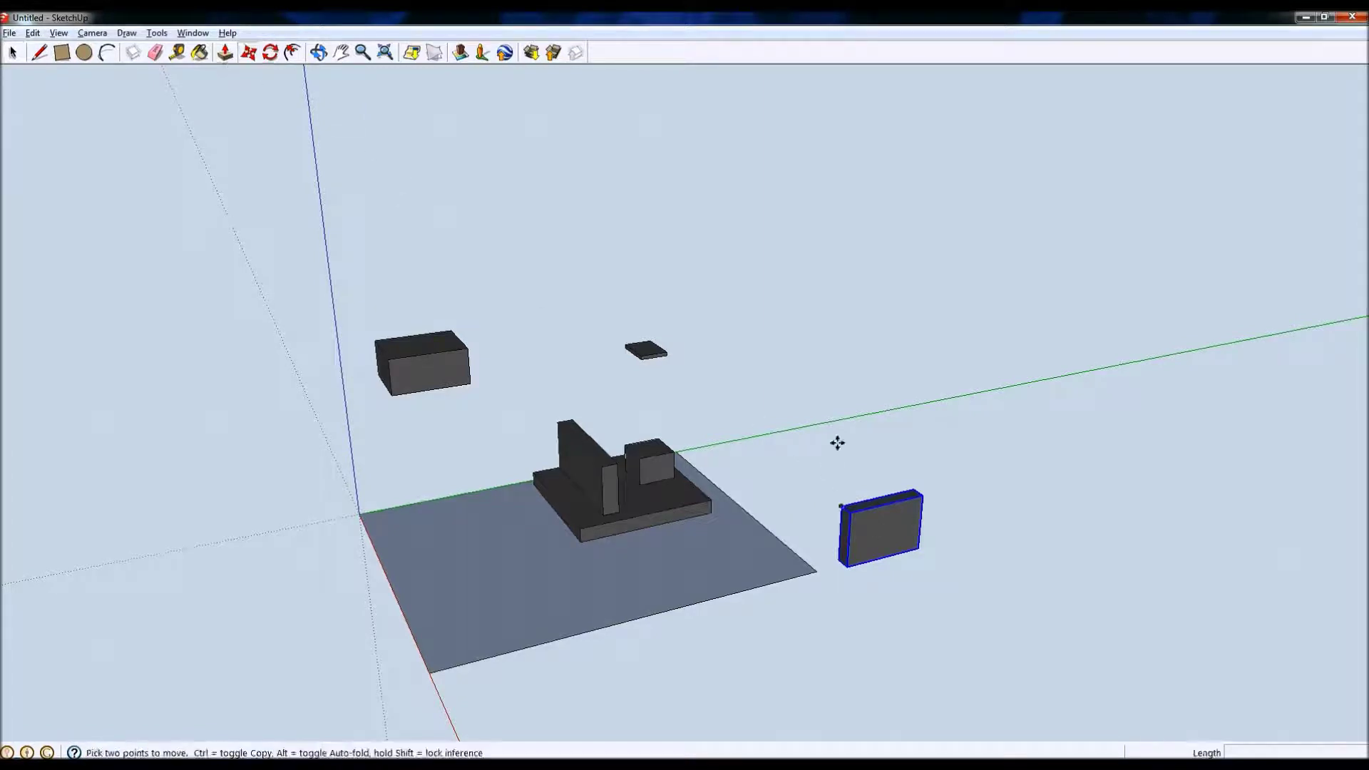
# - Reposition the upright panel at the base's corner, undoing a trial 180° flip
pyautogui.click(898, 526)
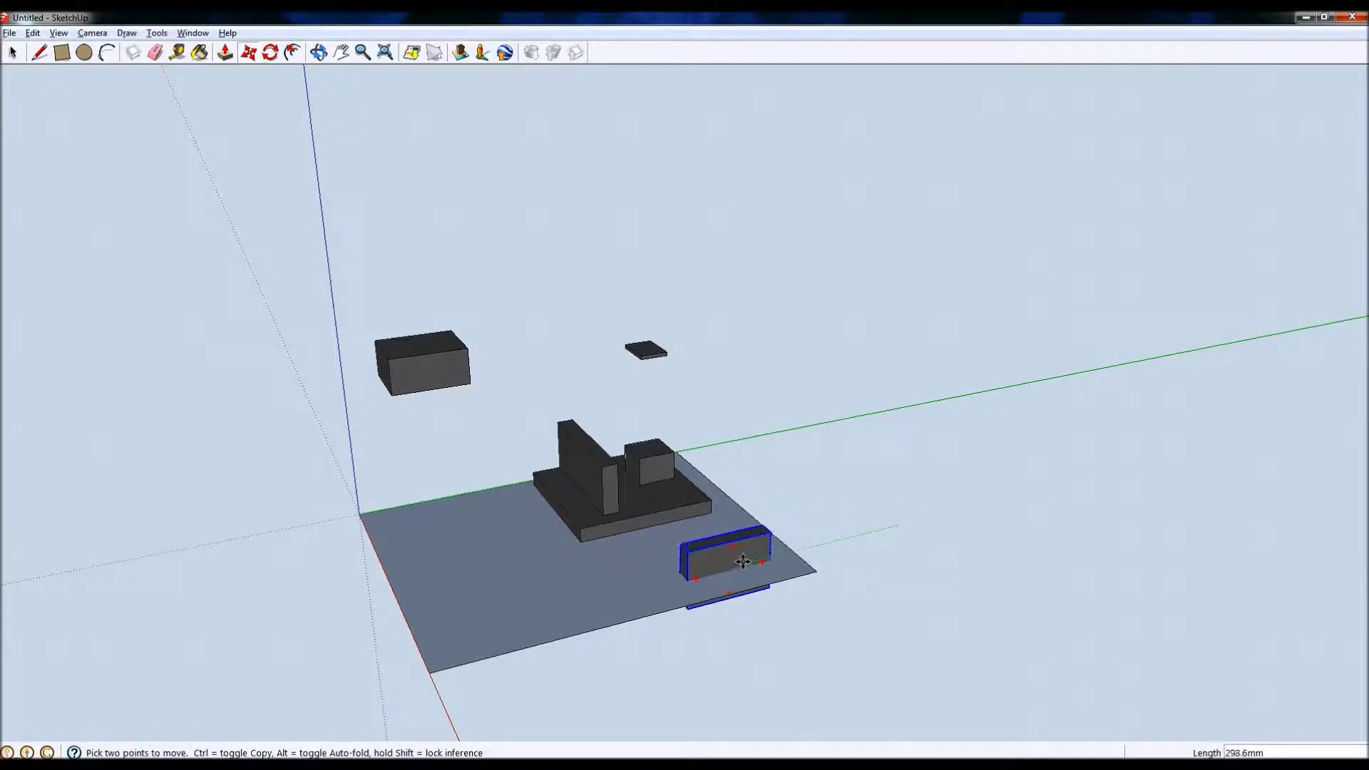
pyautogui.click(780, 626)
pyautogui.press('q')
pyautogui.click(763, 615)
pyautogui.click(792, 598)
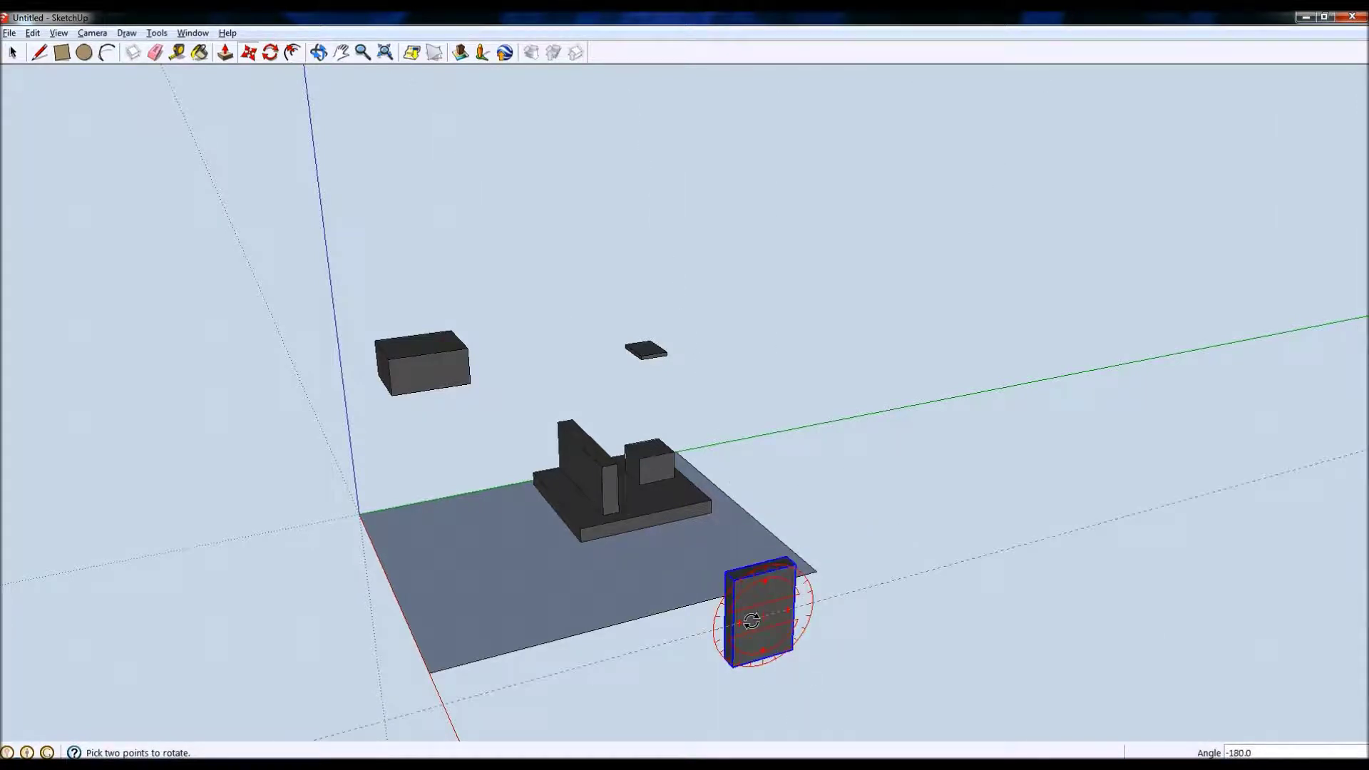
pyautogui.click(752, 621)
pyautogui.press('m')
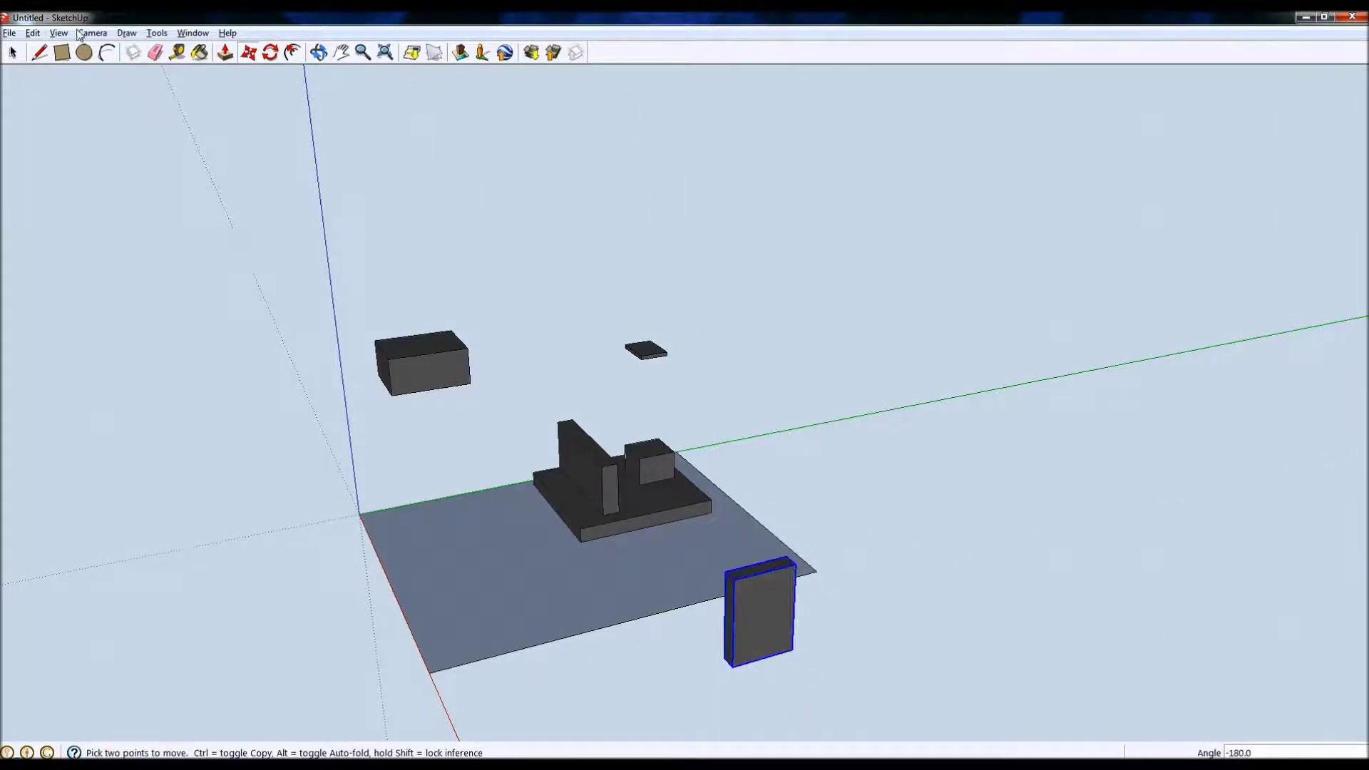
pyautogui.hotkey('ctrl', 'z')
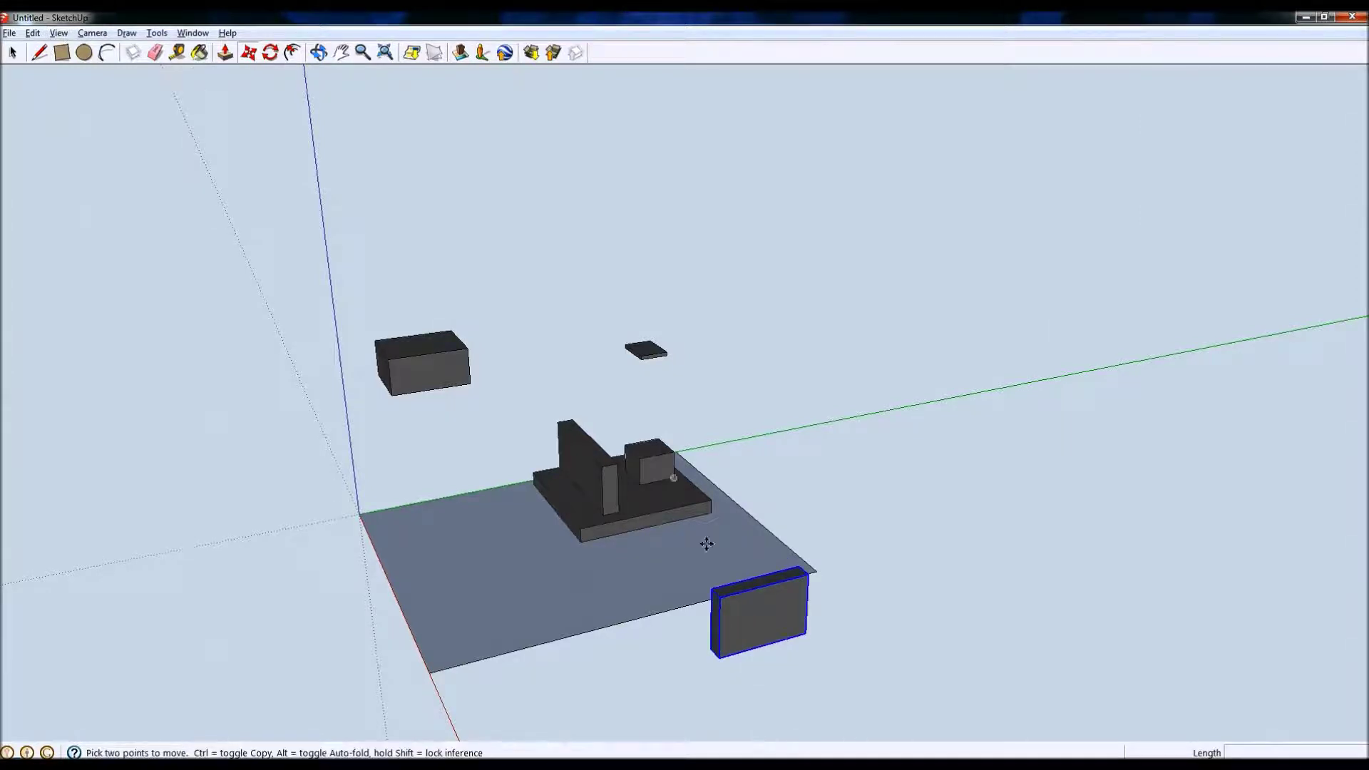
pyautogui.click(762, 629)
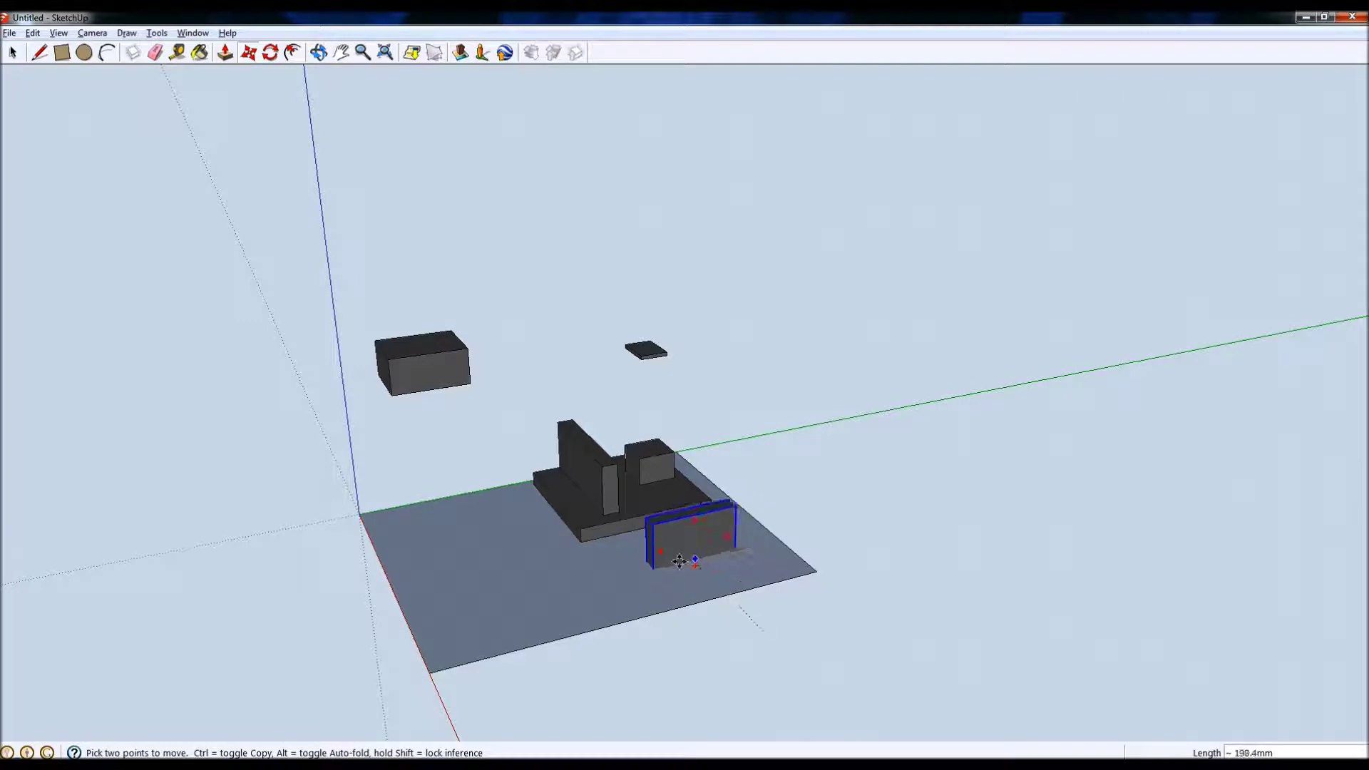
pyautogui.click(692, 592)
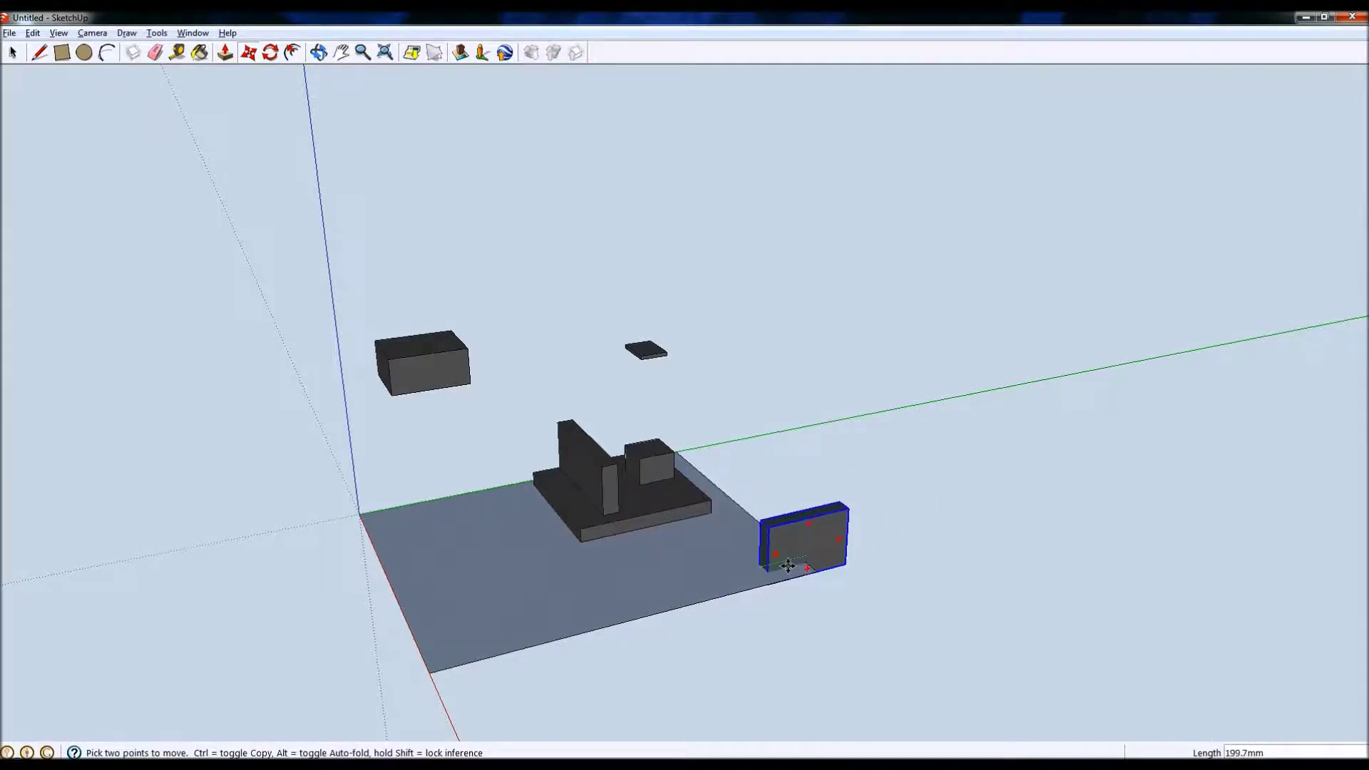
pyautogui.click(812, 569)
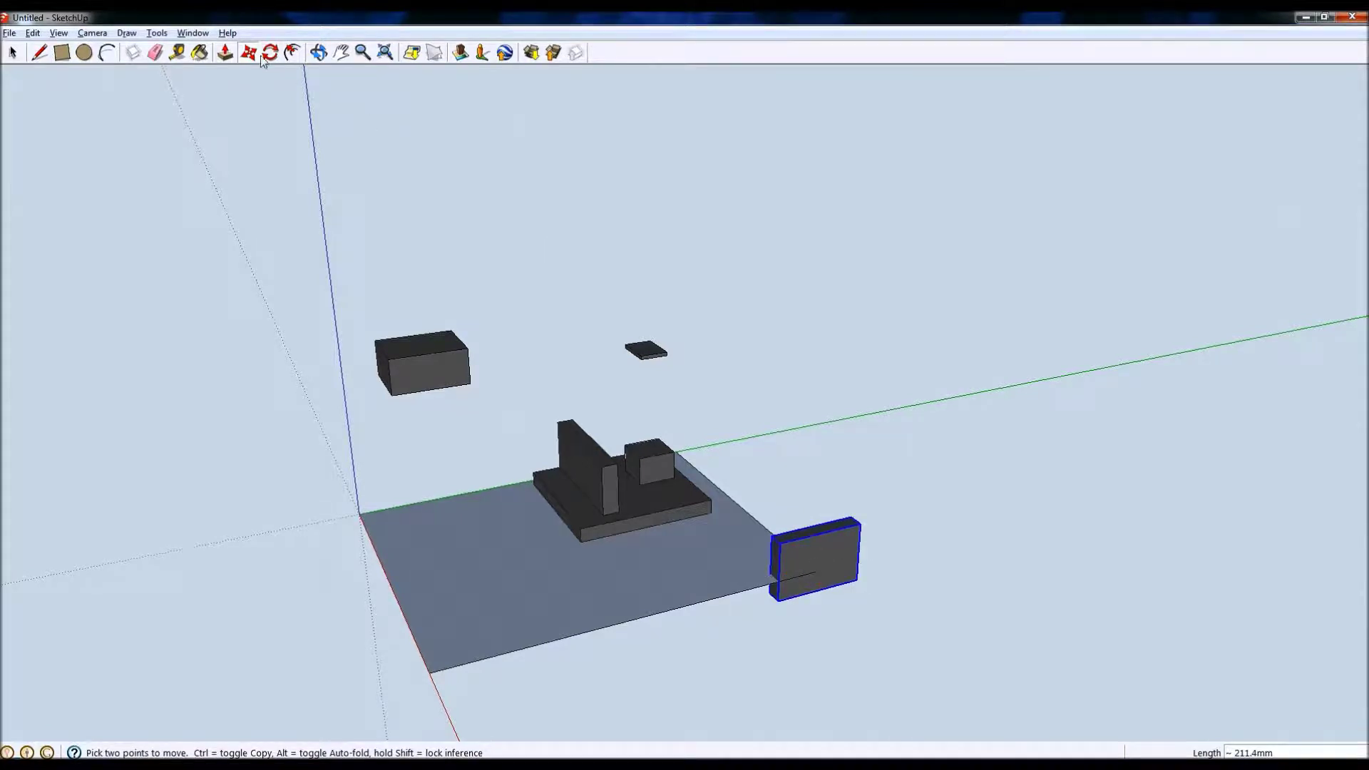
# - From a low side view, move the panel in front of the assembly
pyautogui.click(319, 52)
pyautogui.moveTo(877, 669); pyautogui.dragTo(749, 571)
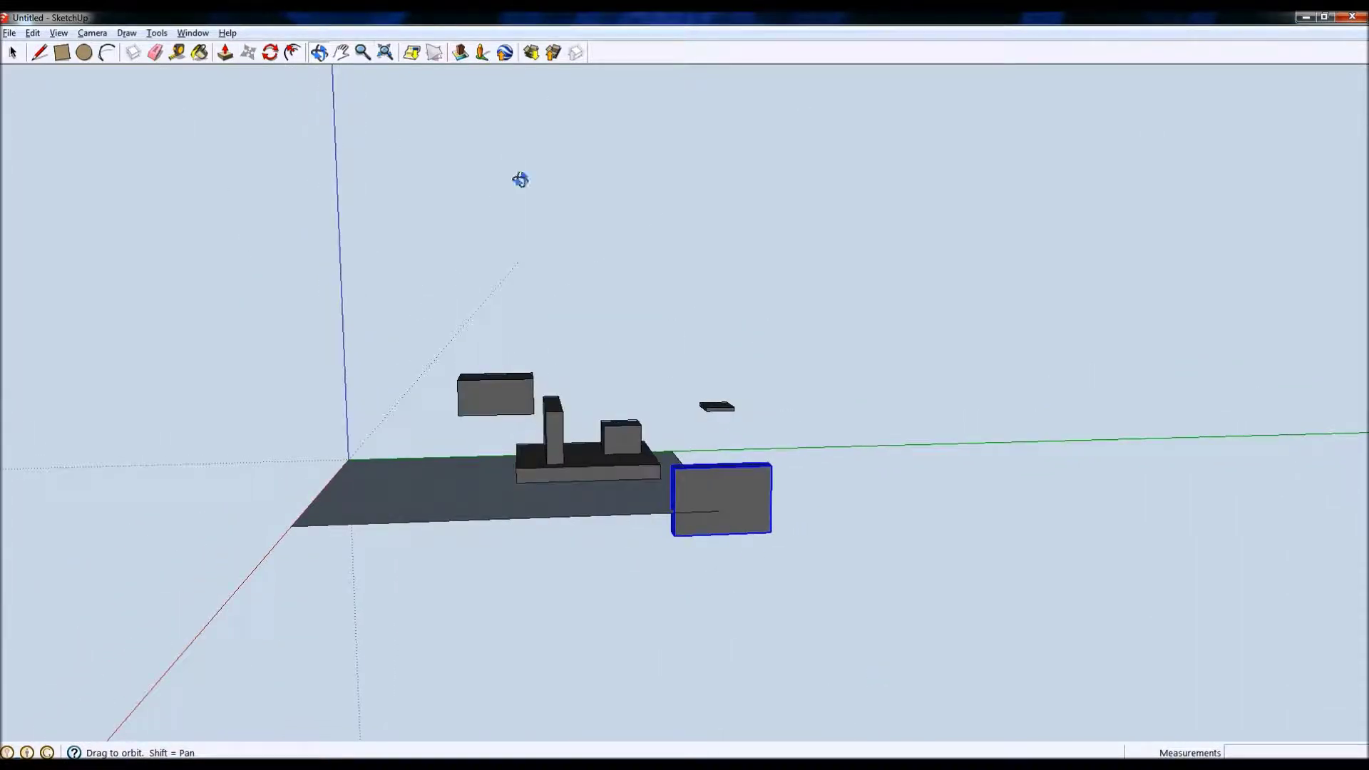
pyautogui.click(250, 54)
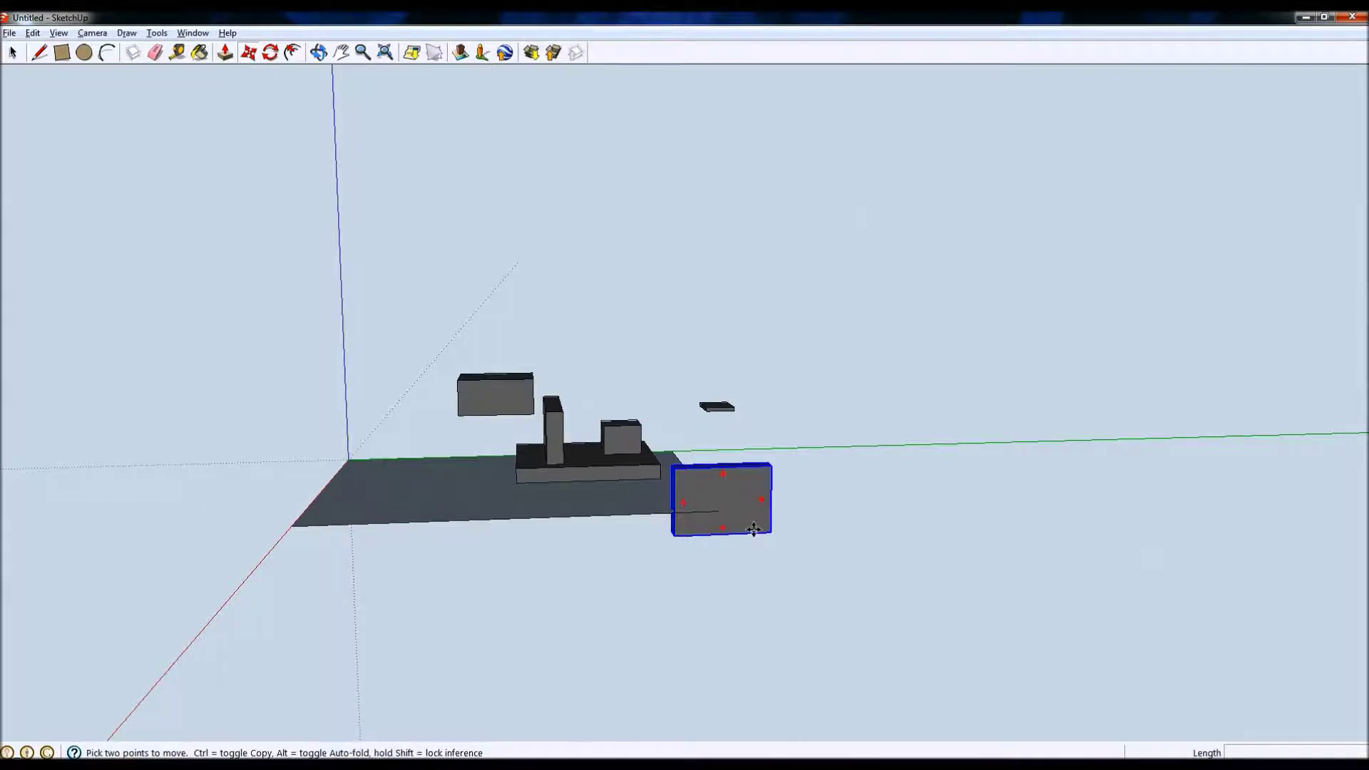
pyautogui.click(754, 529)
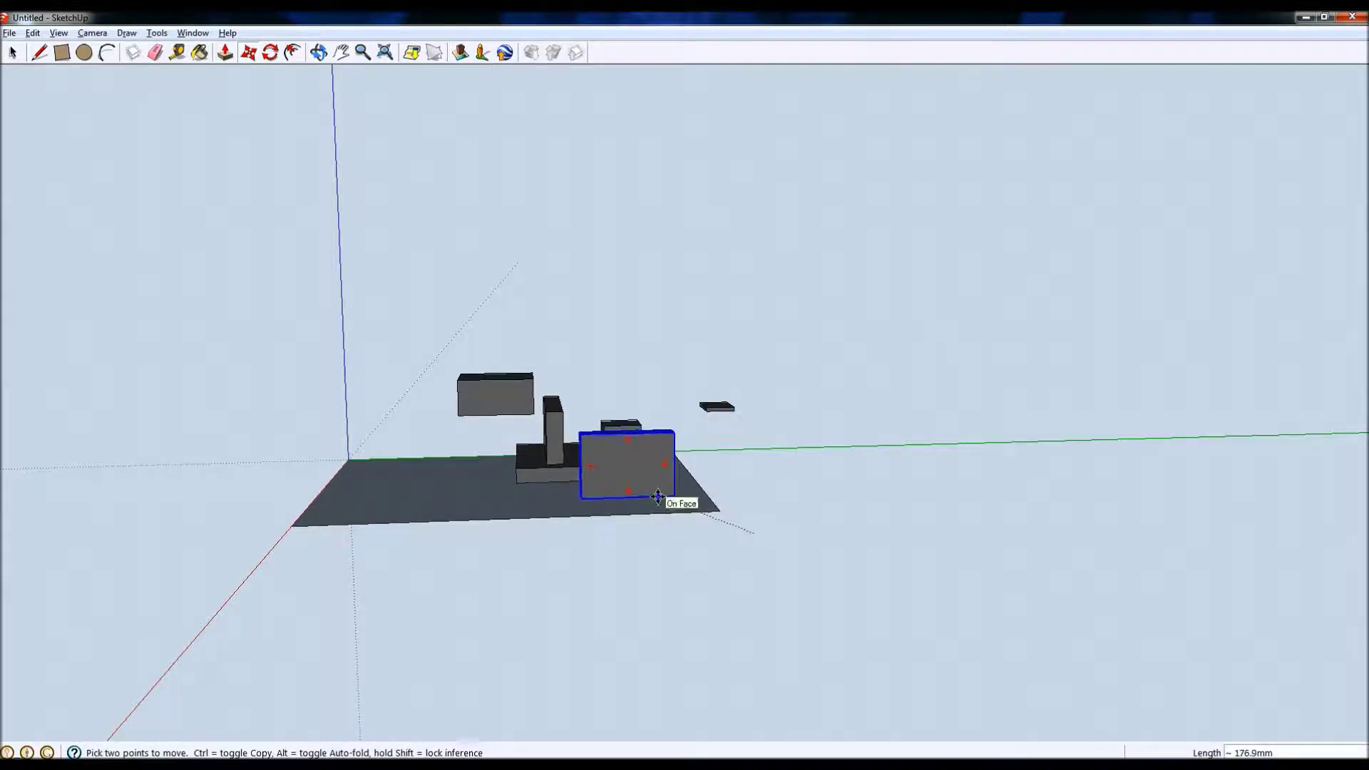
pyautogui.click(658, 497)
pyautogui.click(318, 53)
pyautogui.moveTo(278, 388); pyautogui.dragTo(384, 489)
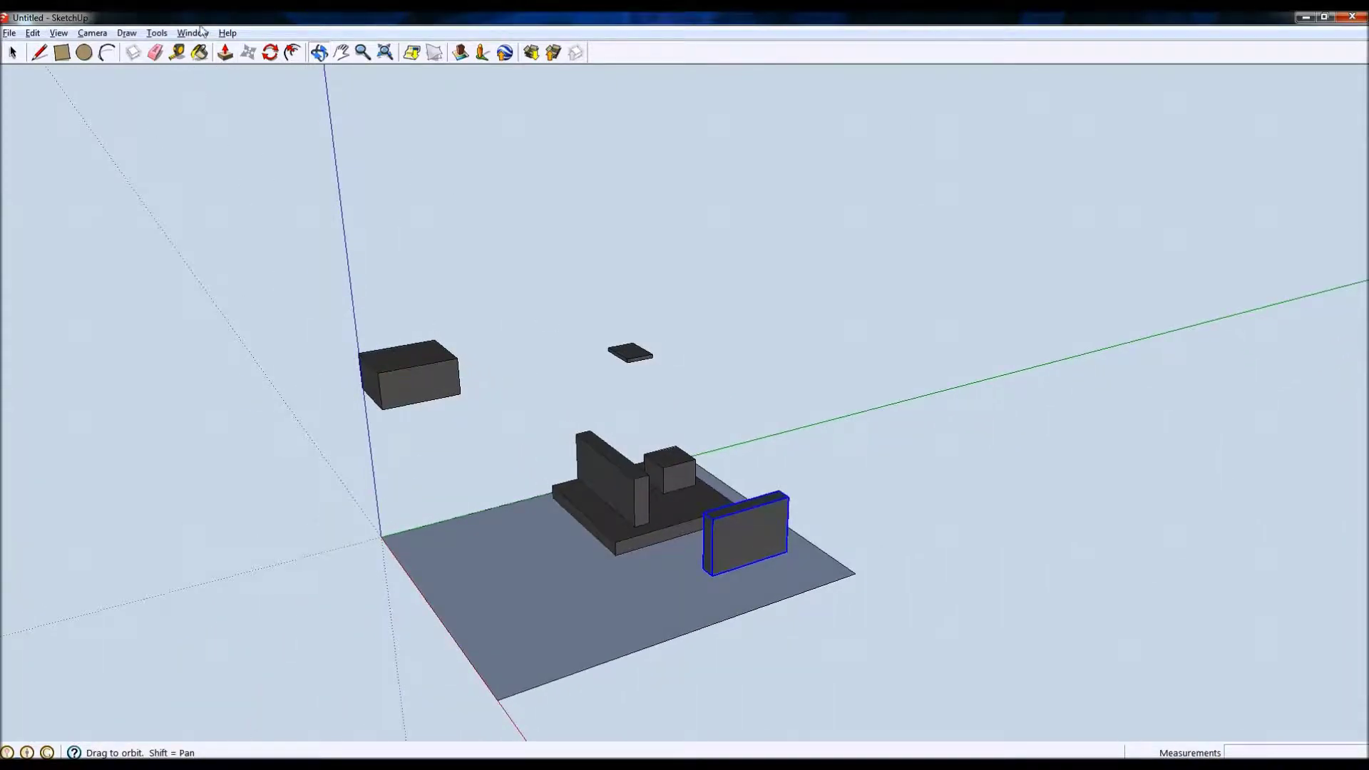
# - Move the floating box on the left down onto the base plane
pyautogui.click(13, 52)
pyautogui.click(411, 391)
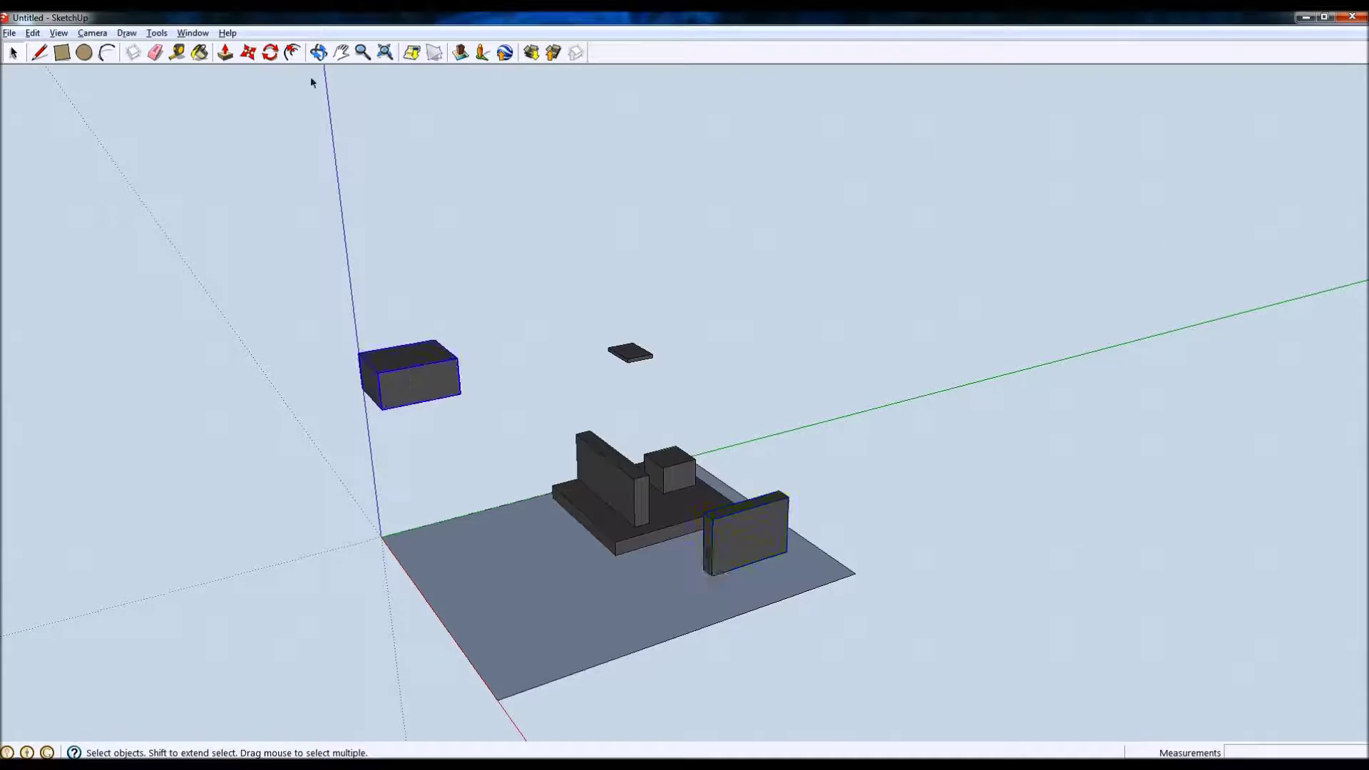
pyautogui.click(249, 53)
pyautogui.click(408, 358)
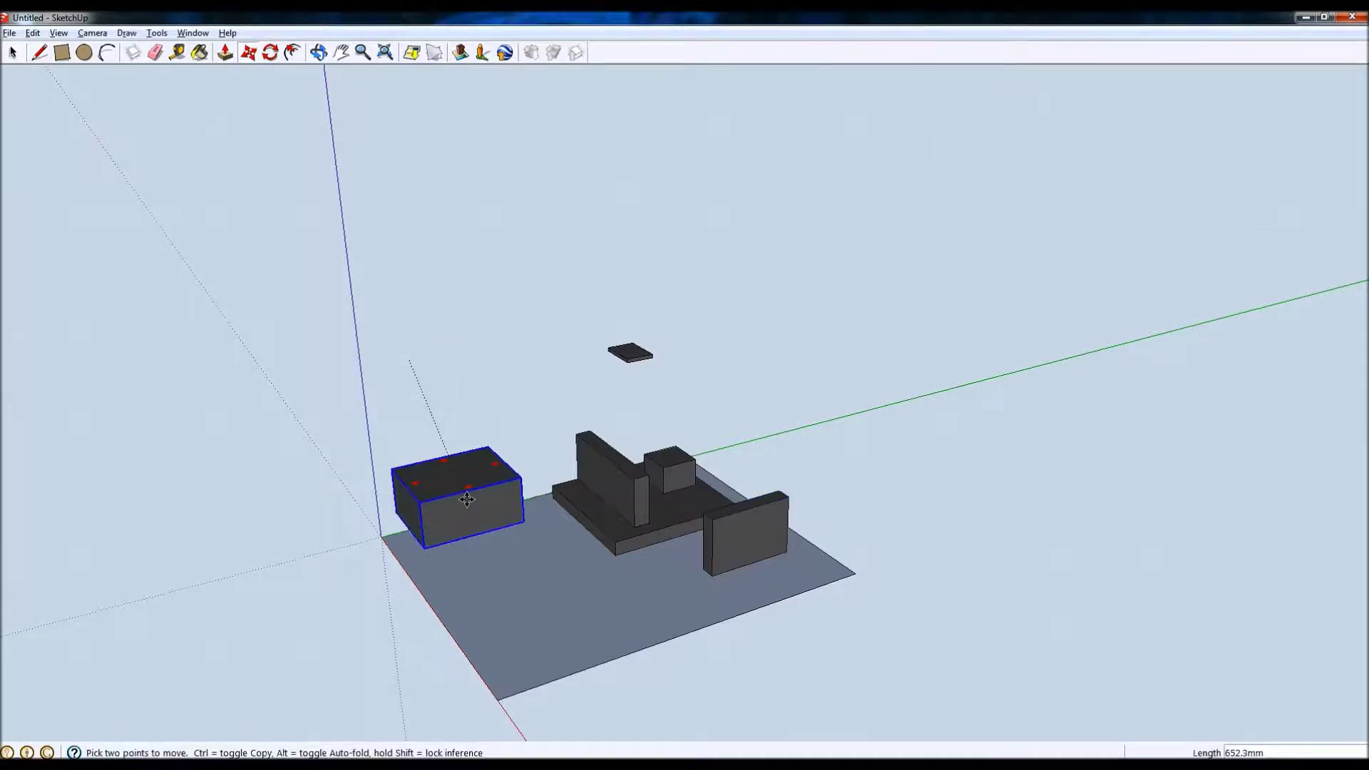
pyautogui.click(476, 524)
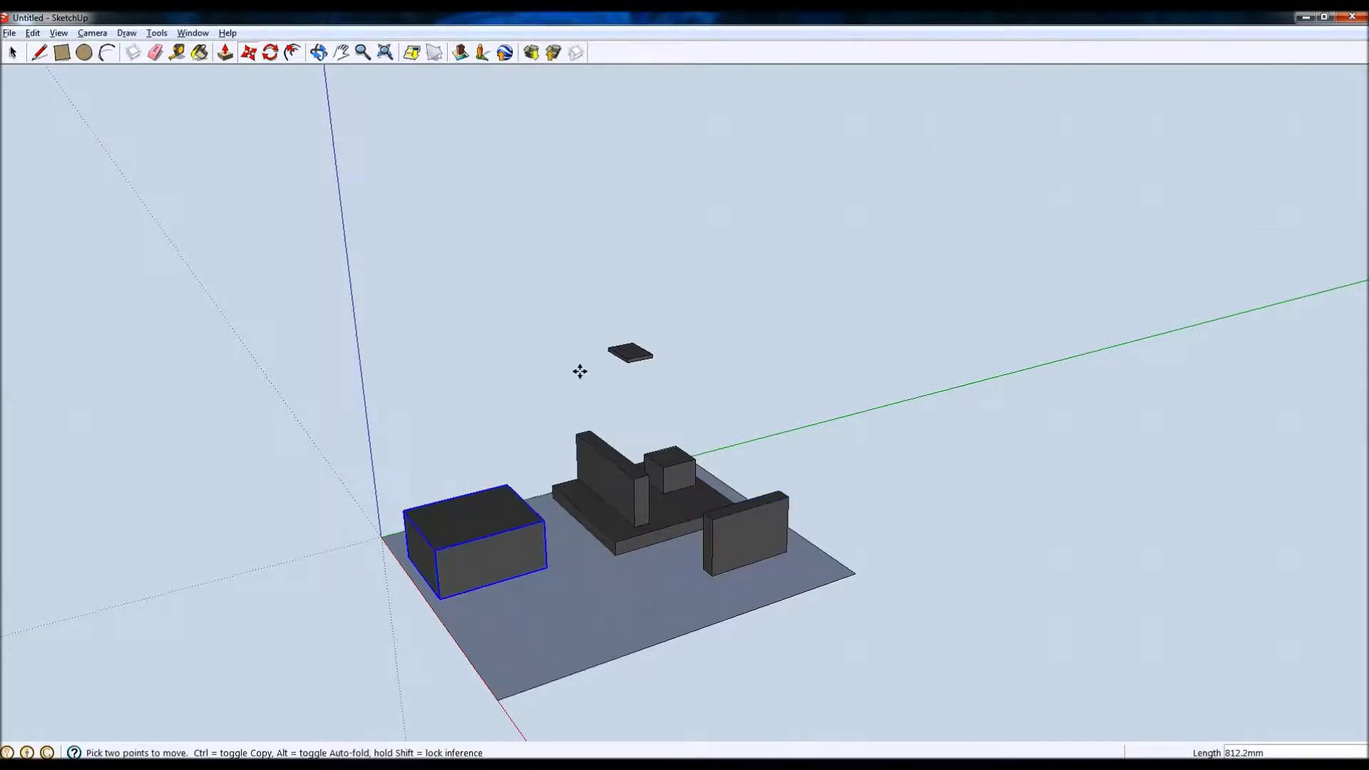
# - Move the small floating plate down onto the floor base
pyautogui.click(12, 55)
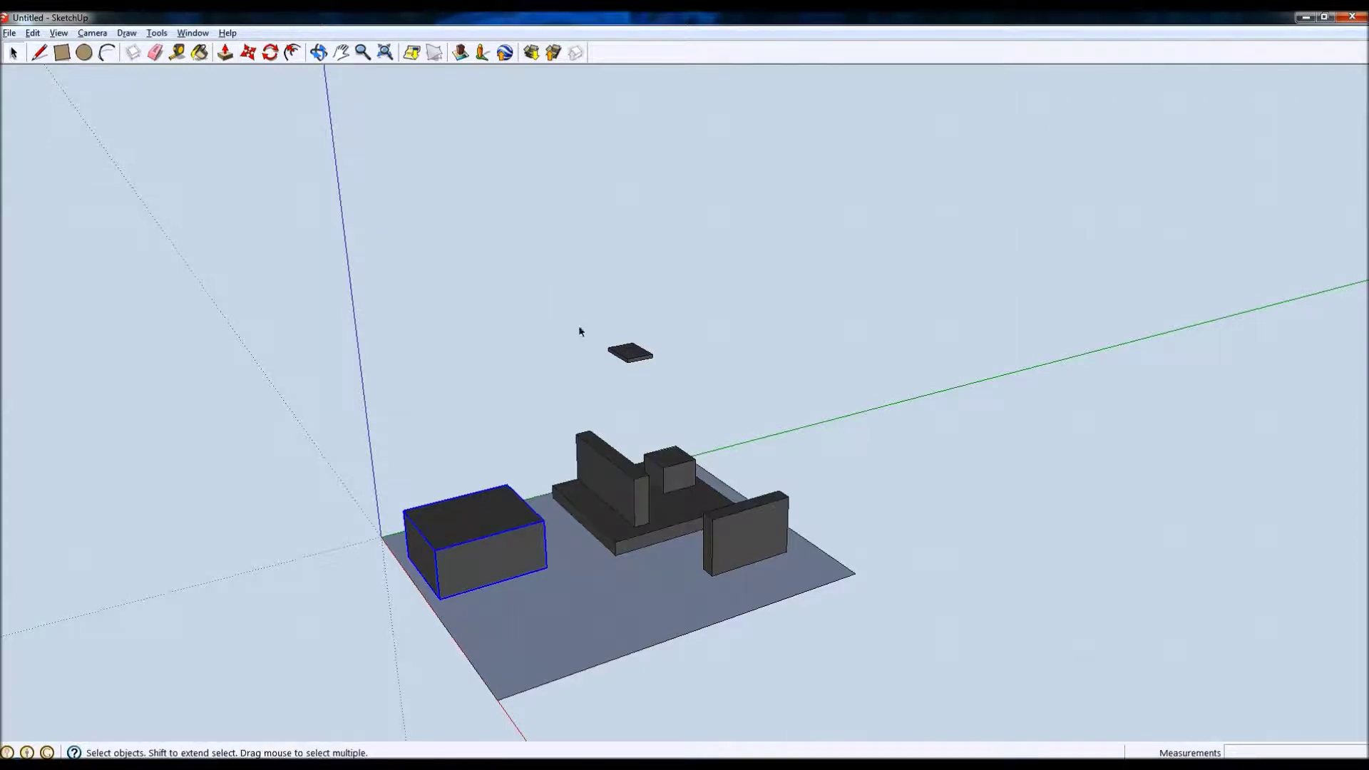
pyautogui.click(630, 355)
pyautogui.click(249, 52)
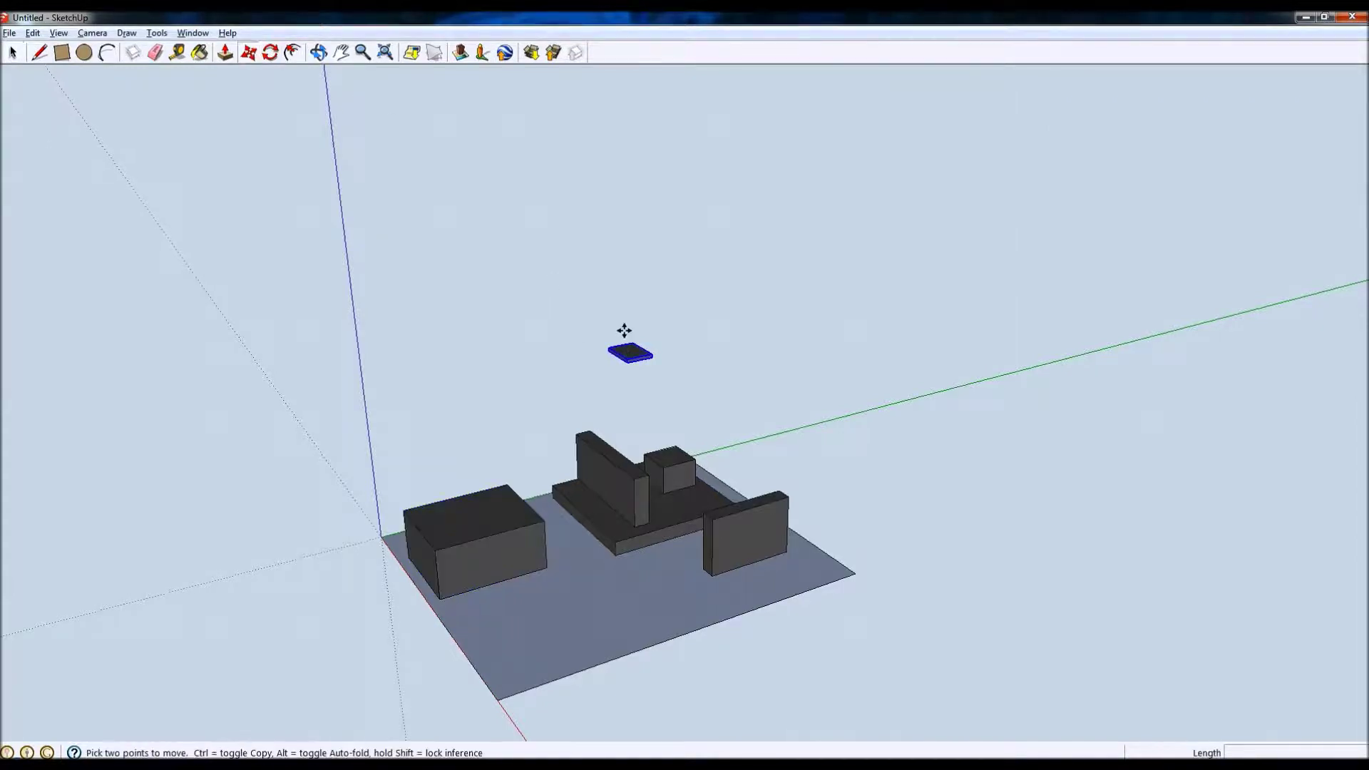
pyautogui.click(632, 349)
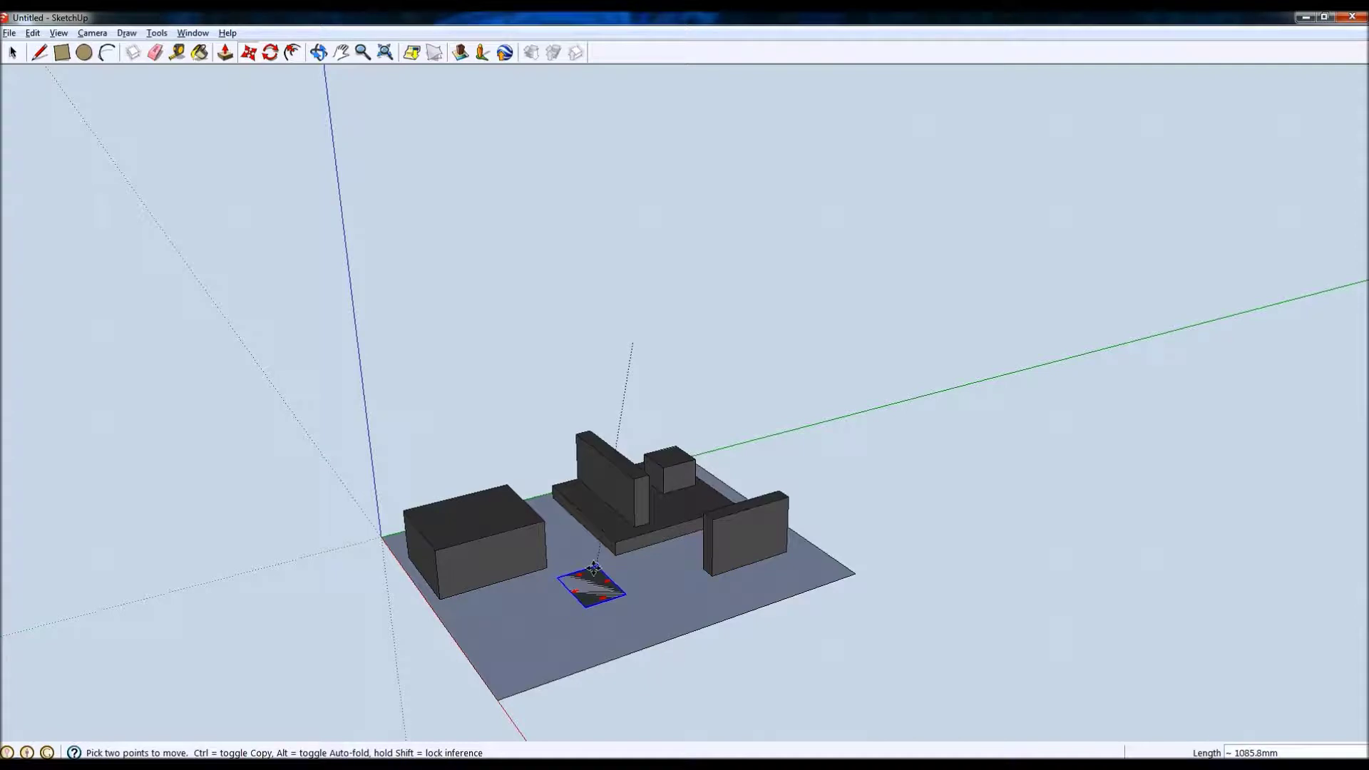
pyautogui.click(581, 582)
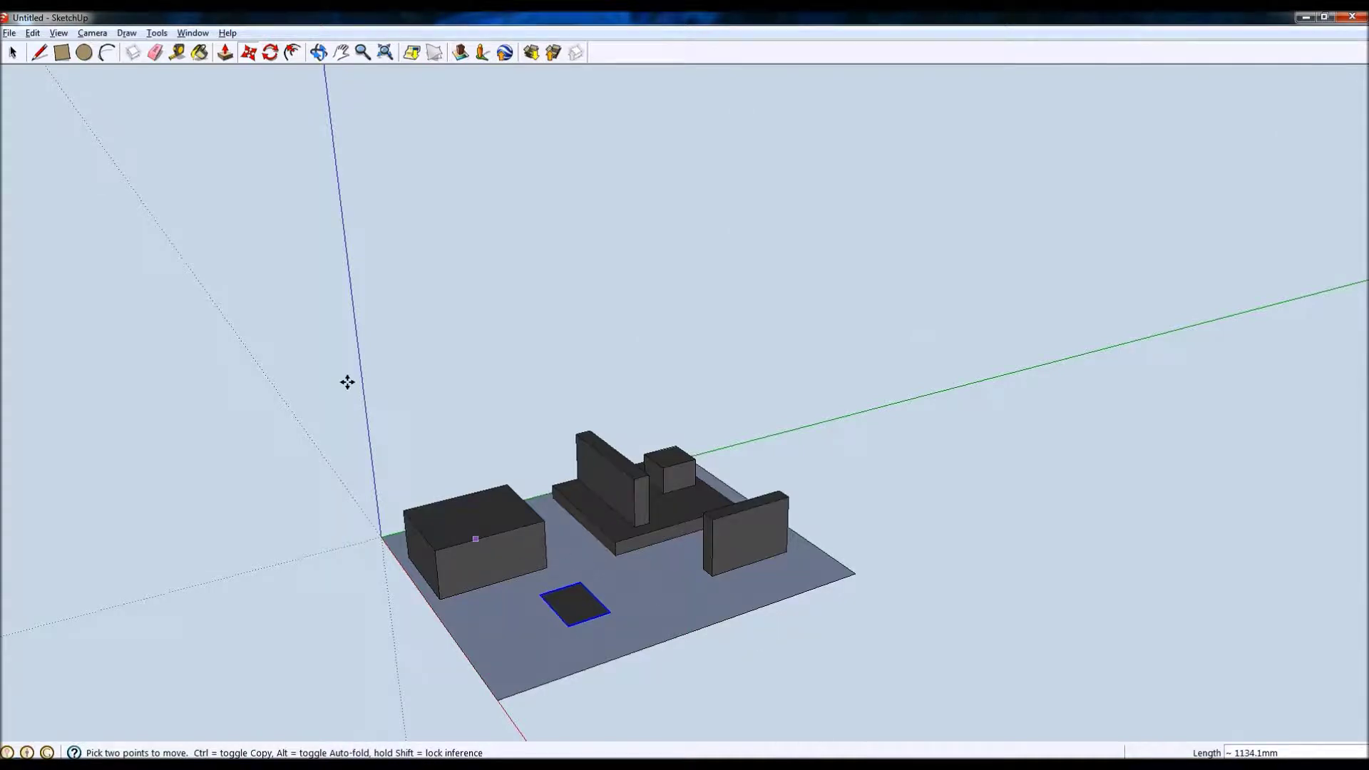
pyautogui.press('space')
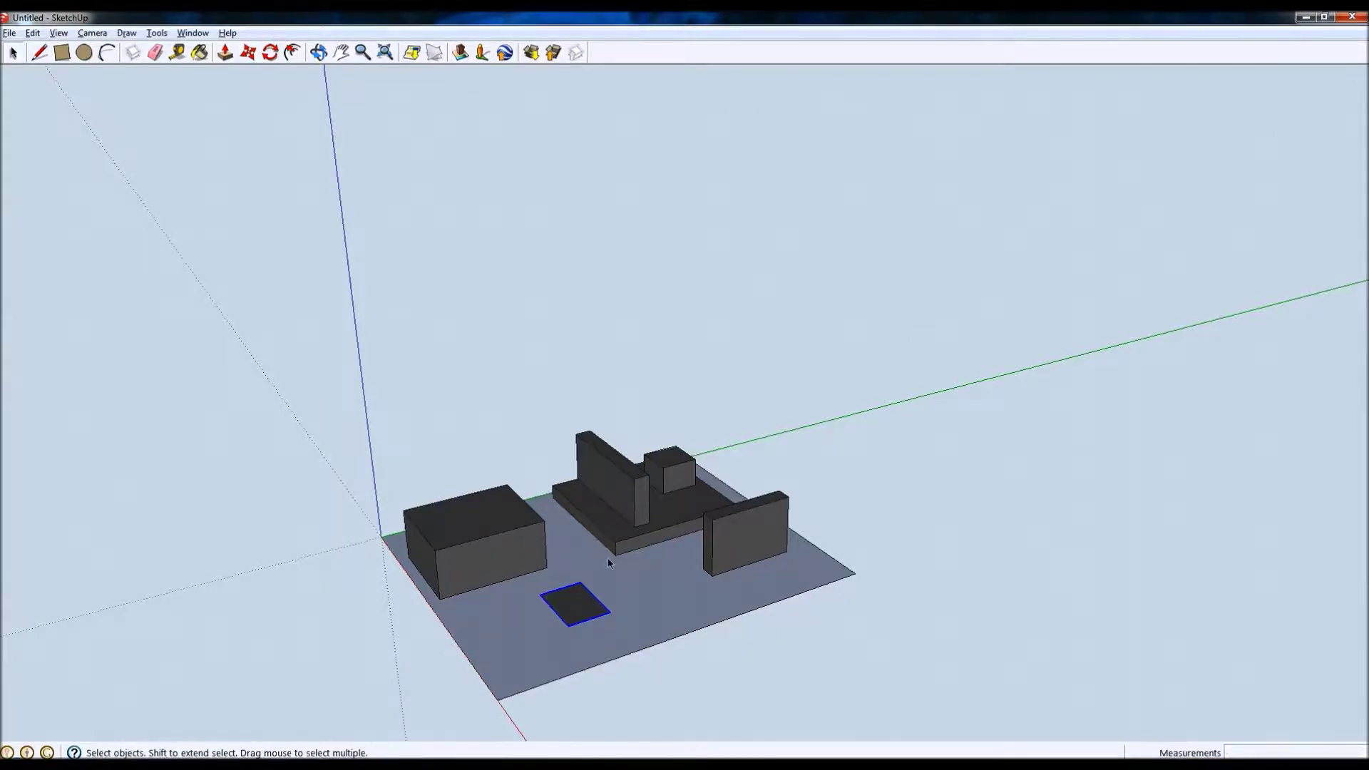
# - Push/Pull the floor rectangle up 134.7mm into a block enclosing the components
pyautogui.click(663, 594)
pyautogui.click(225, 53)
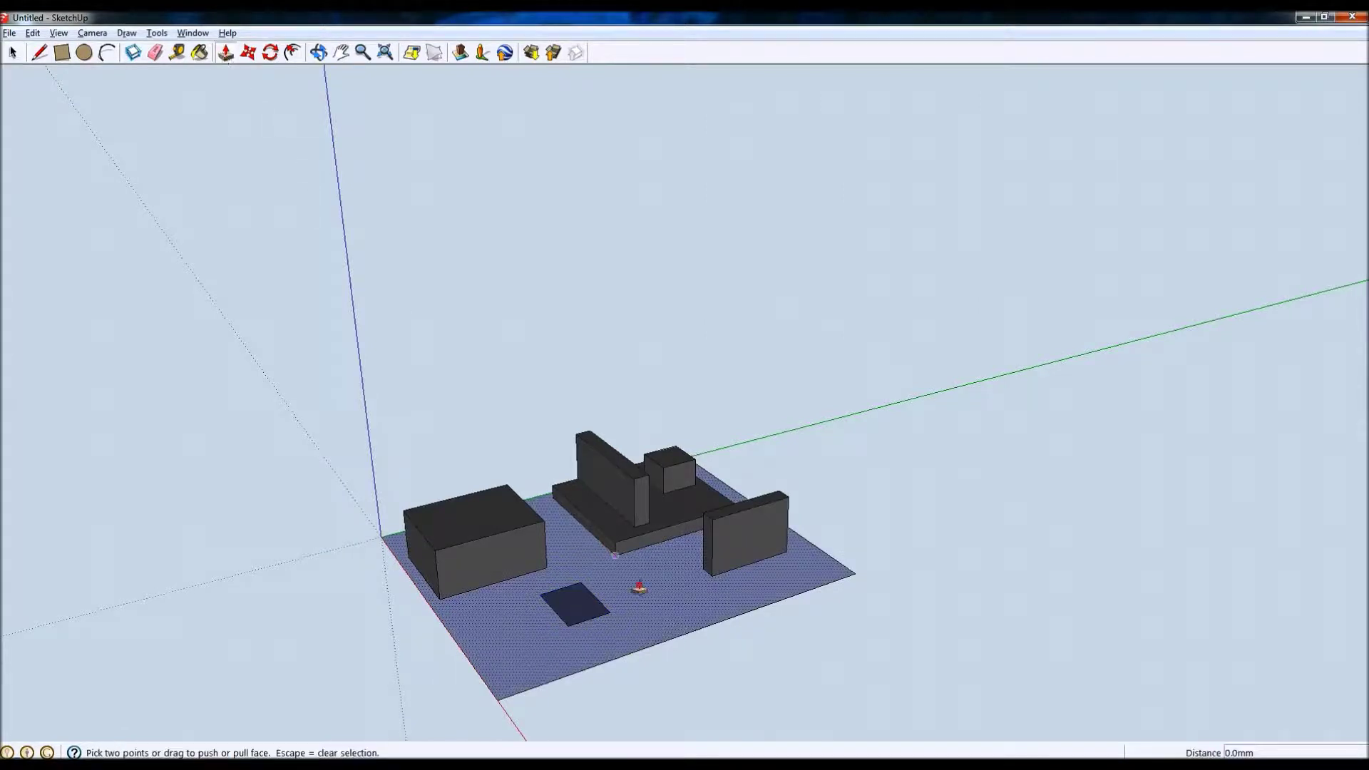
pyautogui.moveTo(652, 597); pyautogui.dragTo(642, 526)
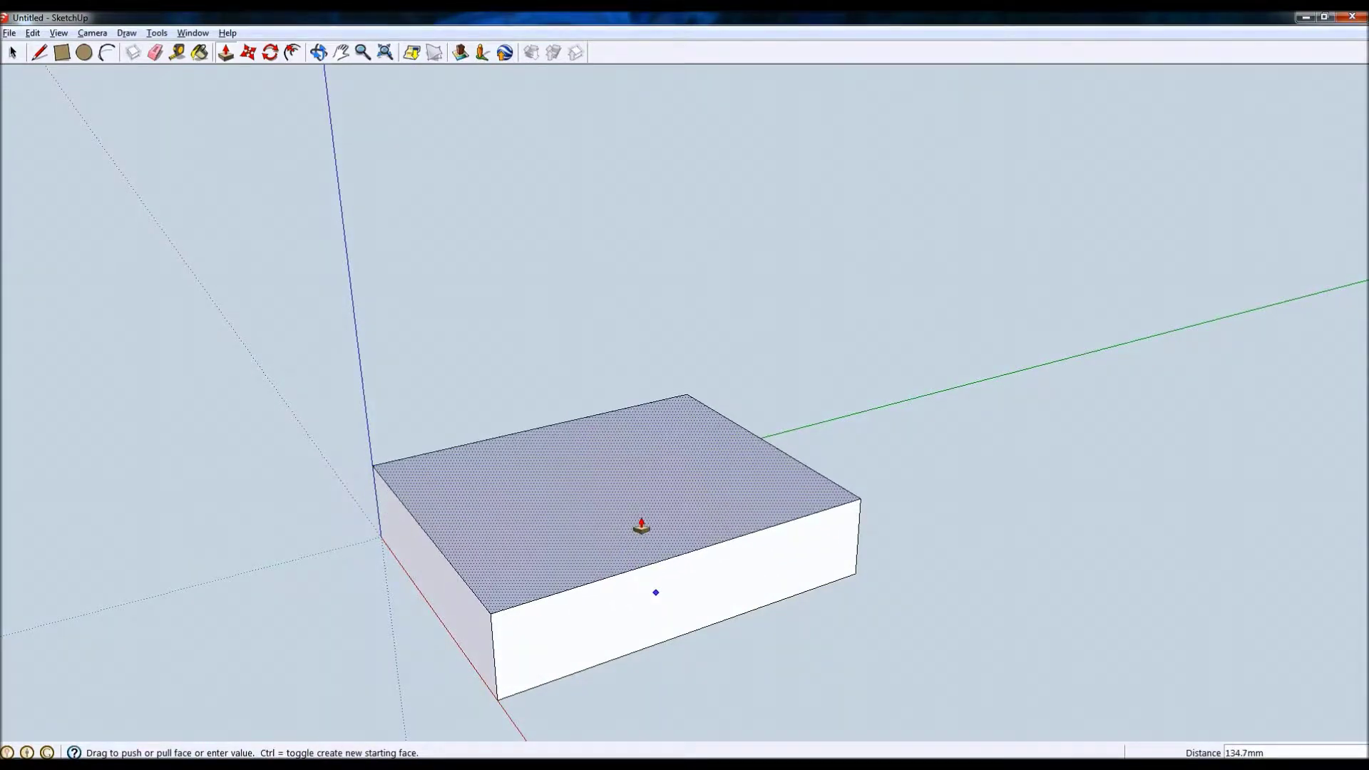
pyautogui.moveTo(642, 526); pyautogui.dragTo(642, 527)
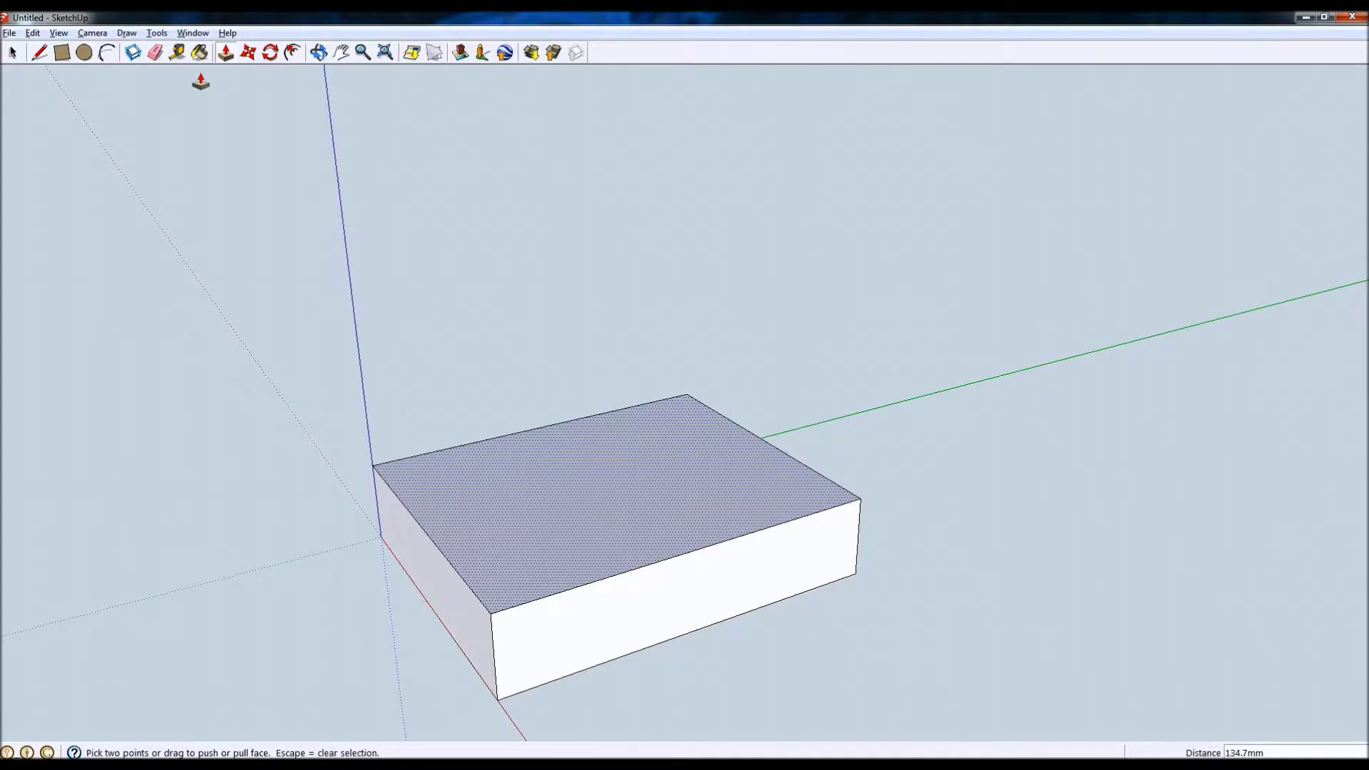
pyautogui.click(199, 53)
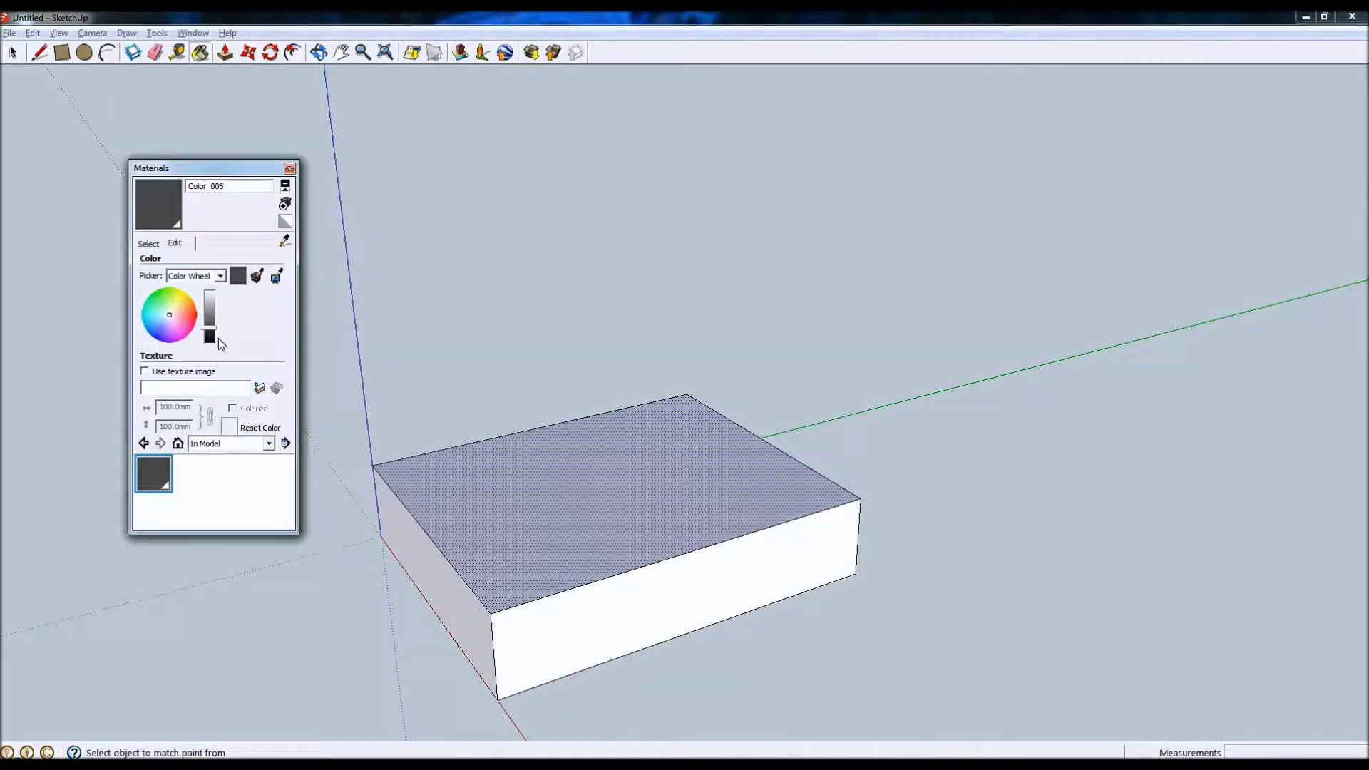
# - Paint the block's top, front and left faces with Metal diamond-plate steel
pyautogui.click(146, 244)
pyautogui.click(269, 262)
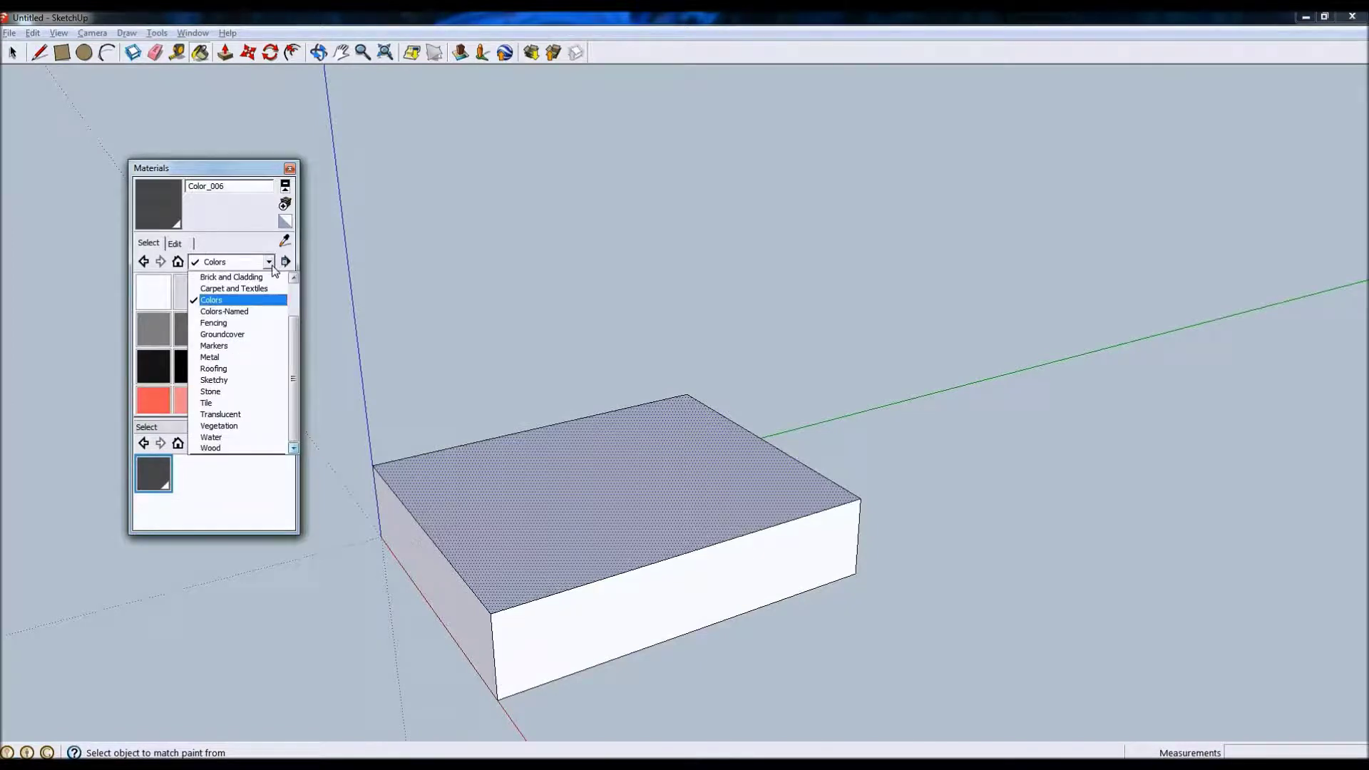
pyautogui.scroll(1, 296, 315)
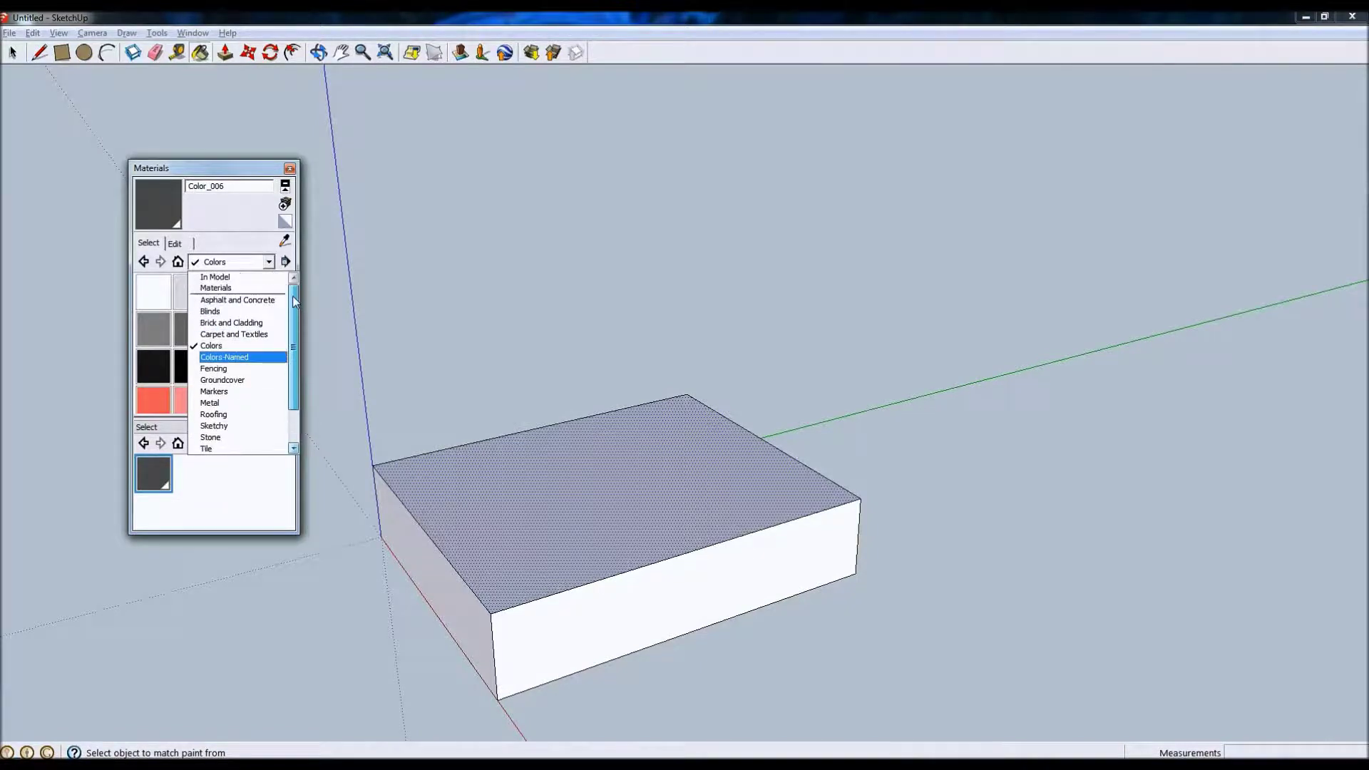
pyautogui.click(247, 304)
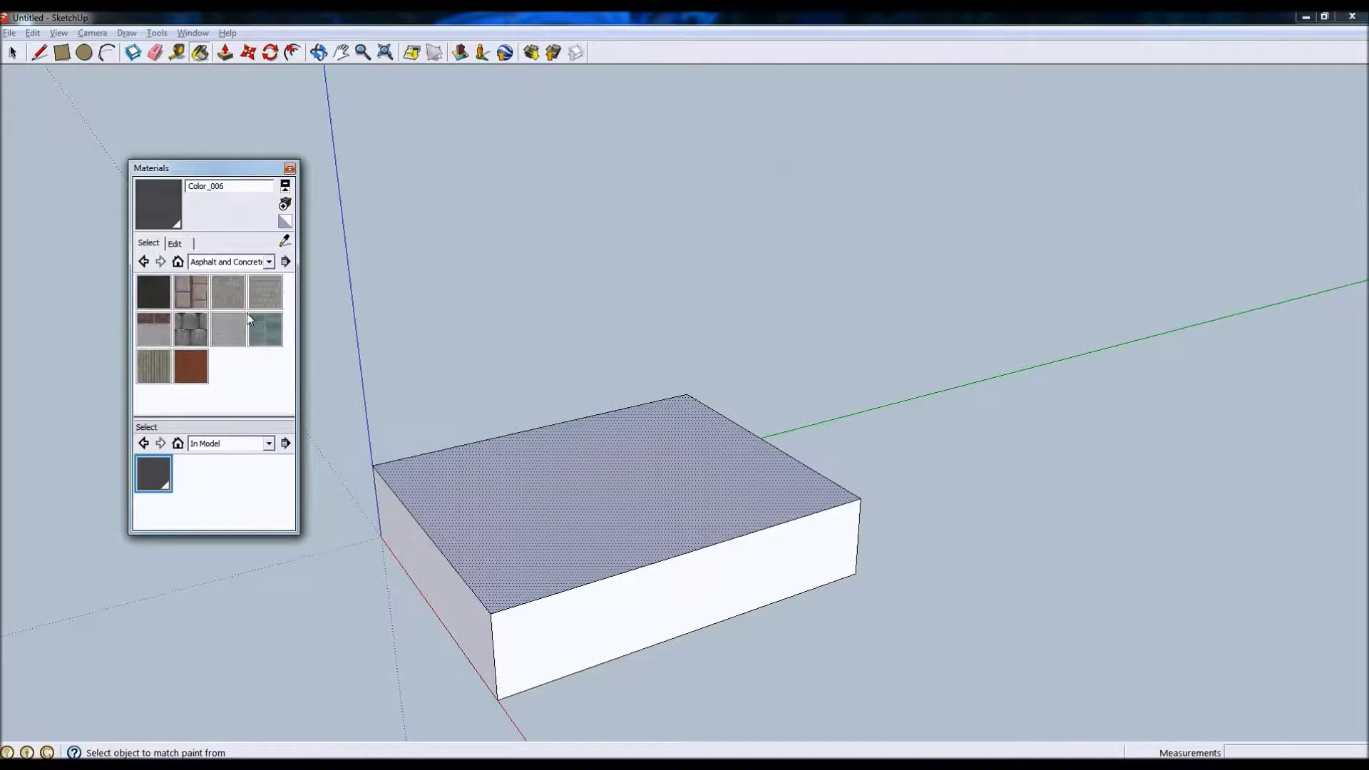
pyautogui.click(269, 262)
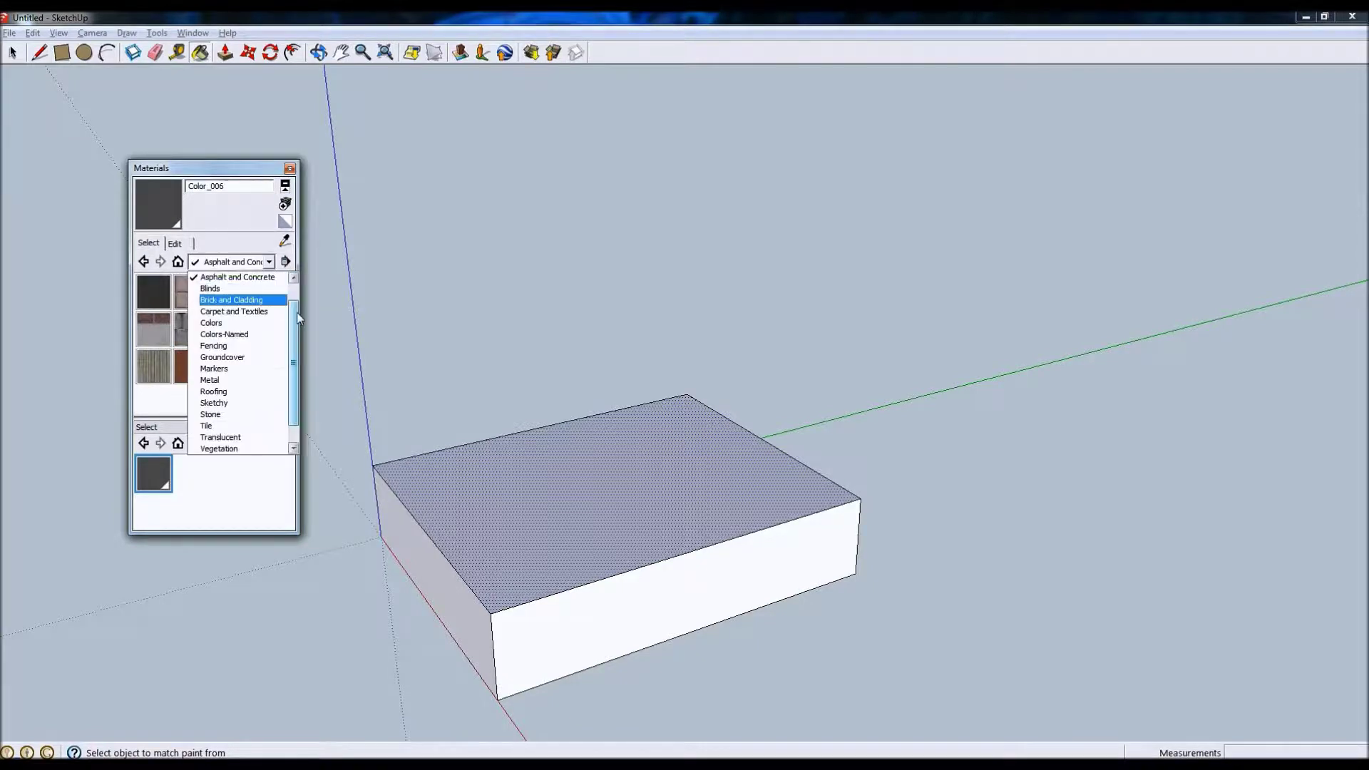
pyautogui.scroll(-1, 297, 314)
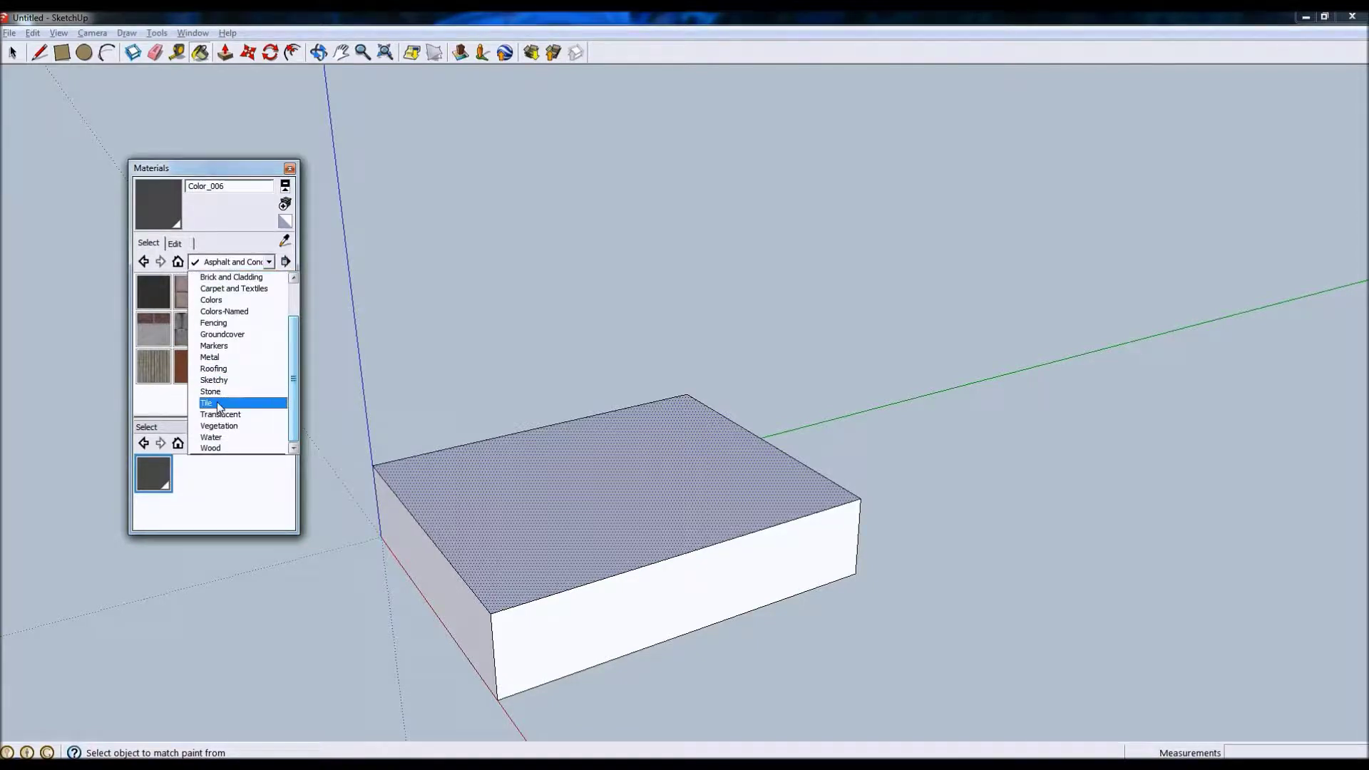
pyautogui.click(218, 358)
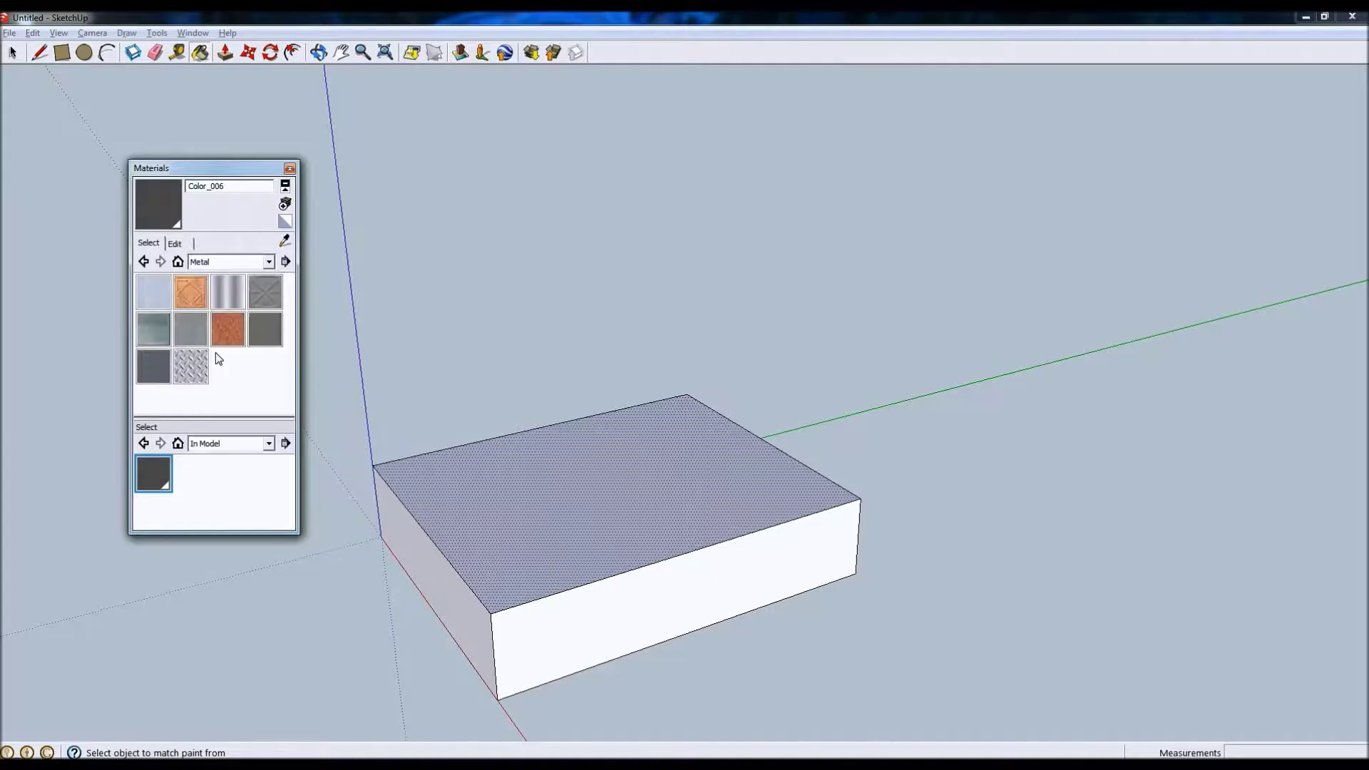
pyautogui.click(200, 365)
pyautogui.click(599, 503)
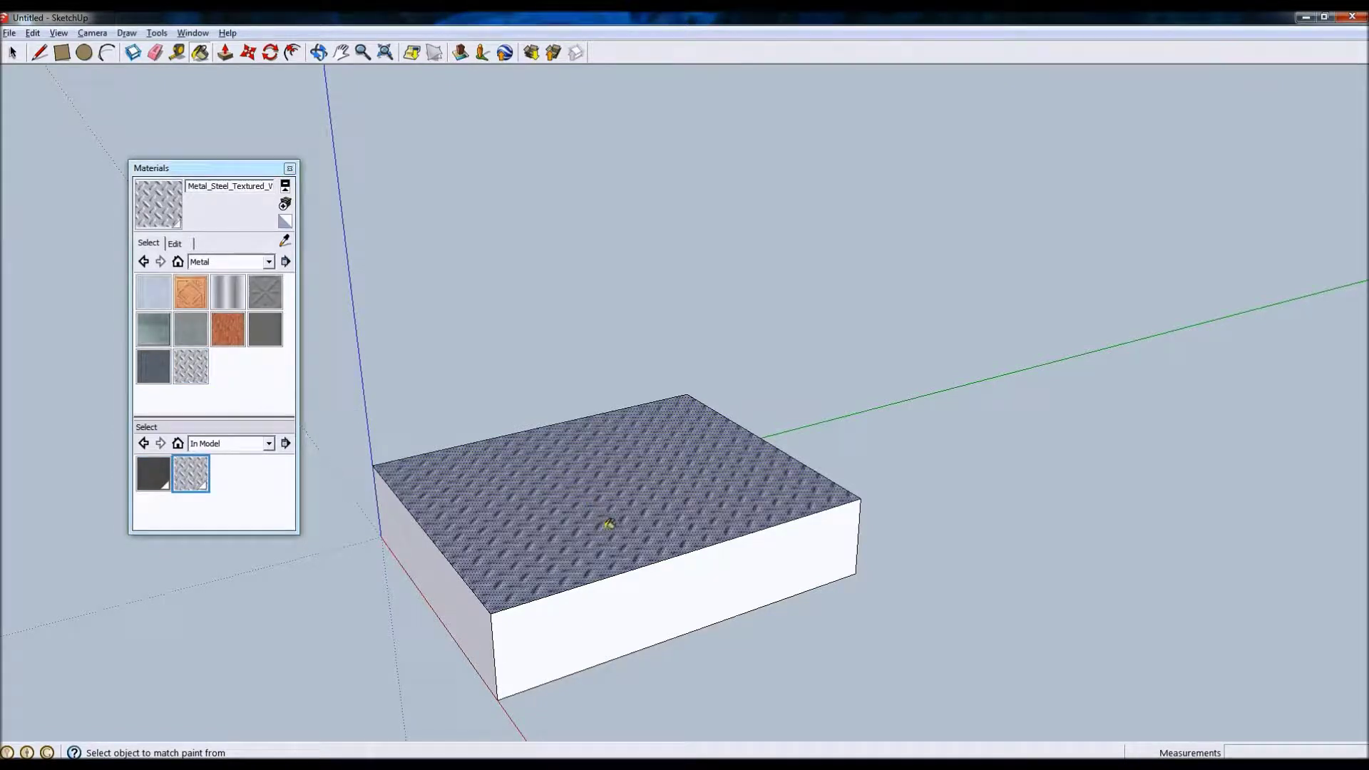
pyautogui.click(657, 614)
pyautogui.click(456, 595)
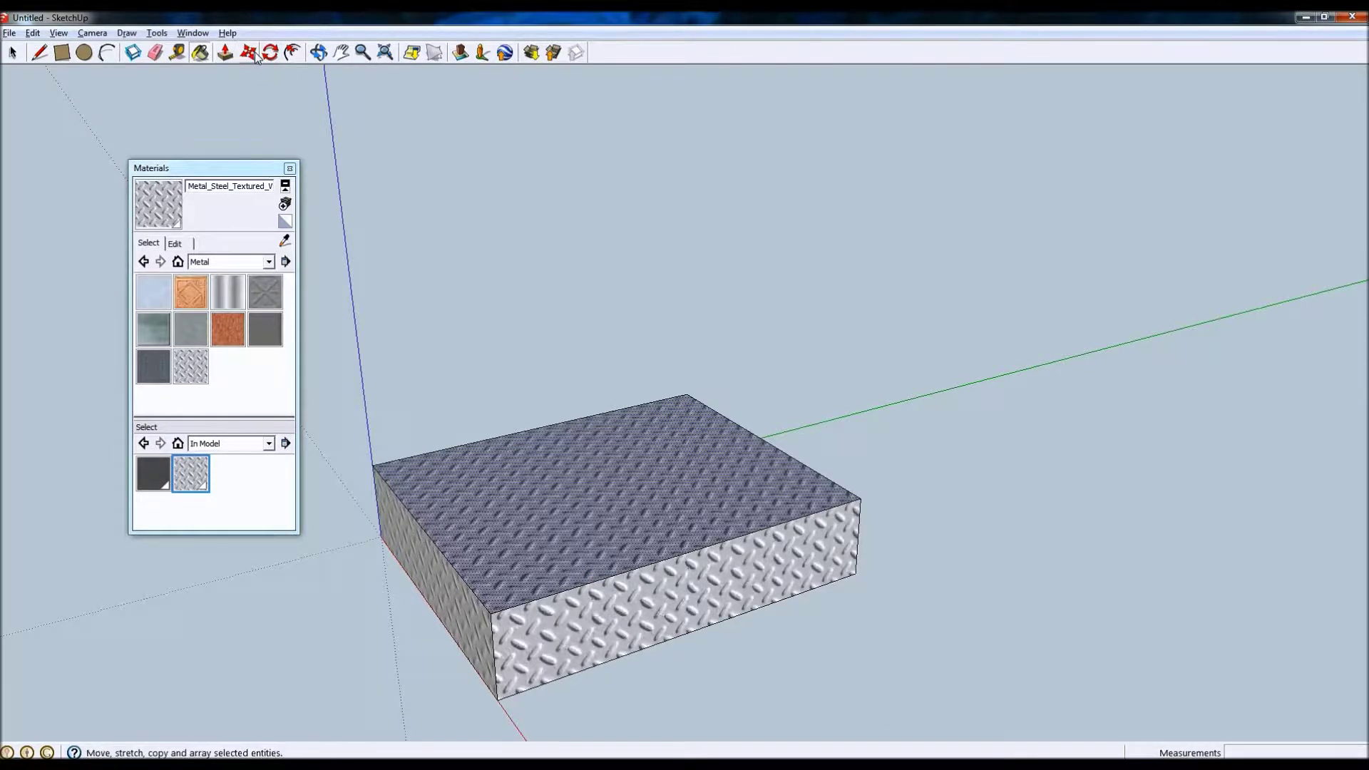
# - Paint the block's right face and remaining white face with the diamond-plate steel
pyautogui.click(319, 52)
pyautogui.moveTo(965, 526); pyautogui.dragTo(379, 468)
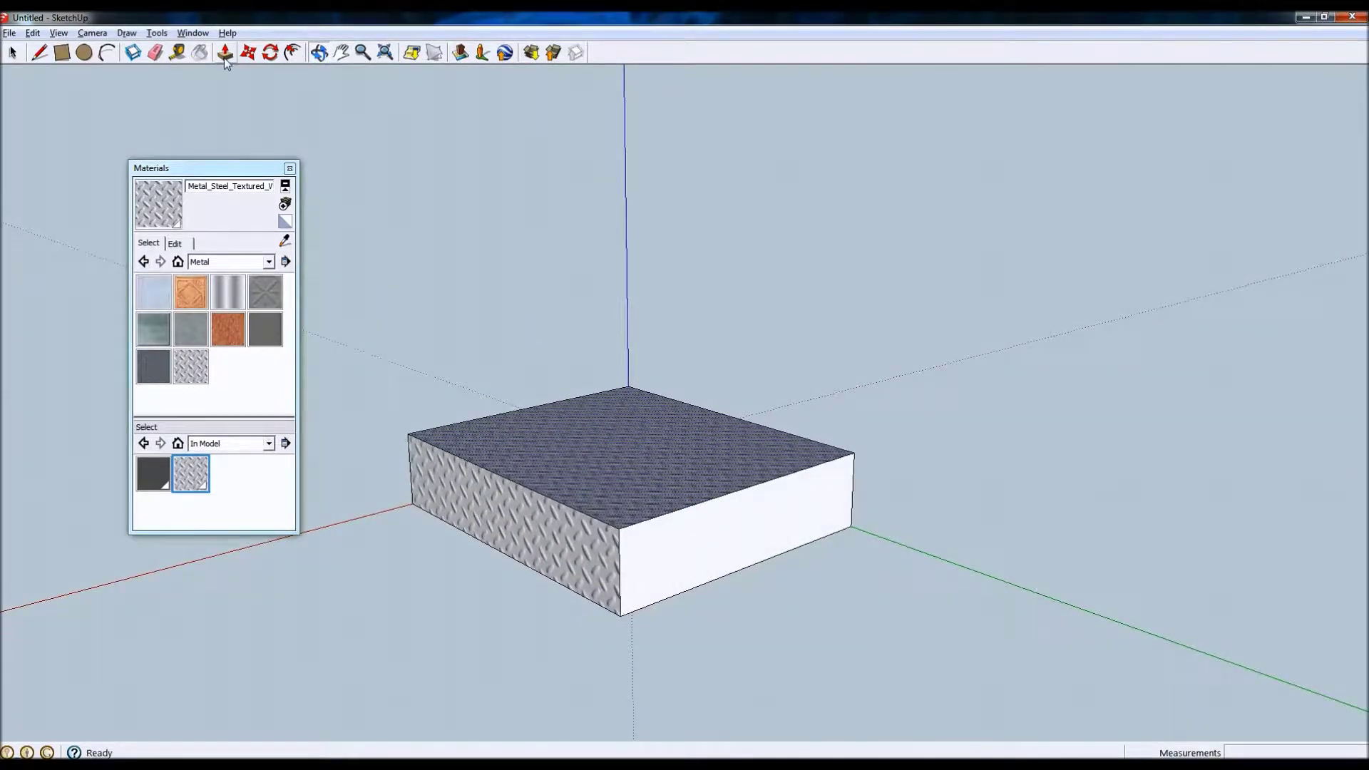
pyautogui.click(201, 53)
pyautogui.click(718, 525)
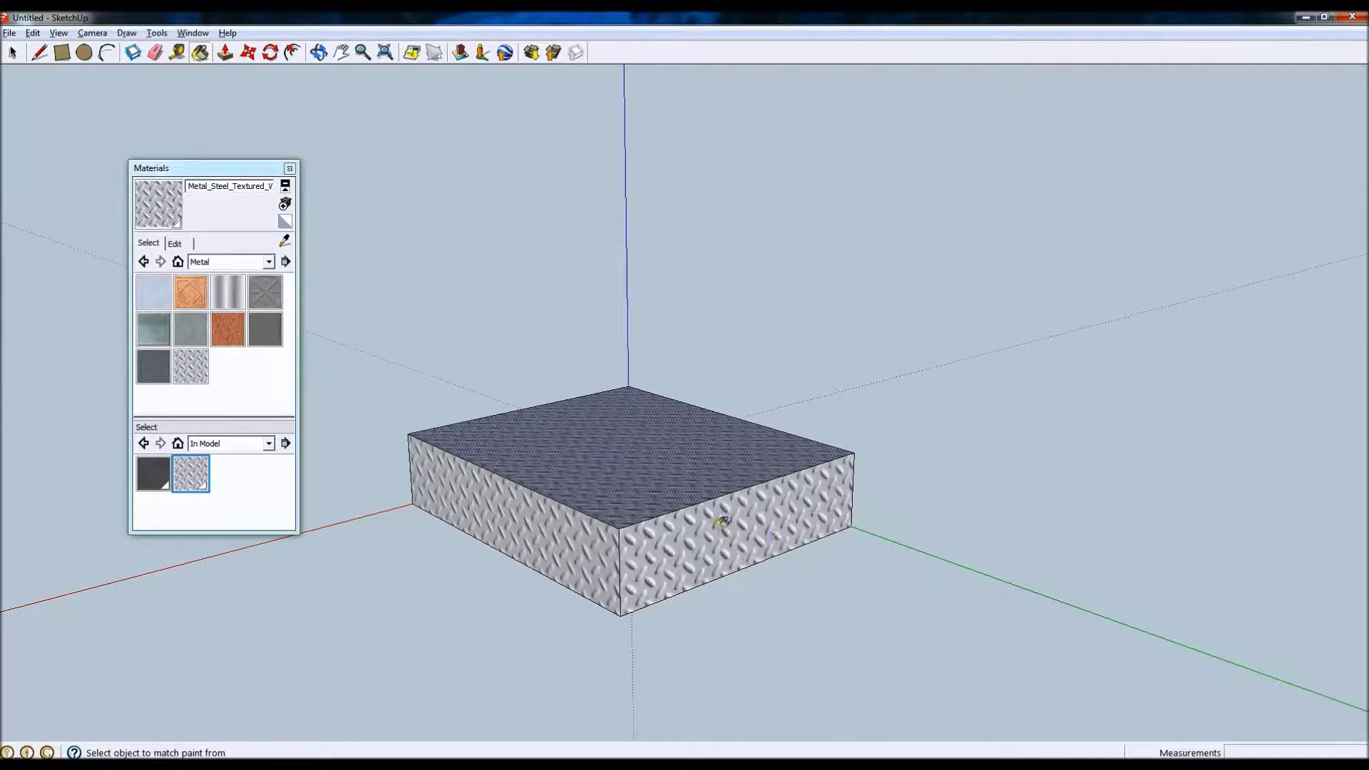
pyautogui.click(319, 53)
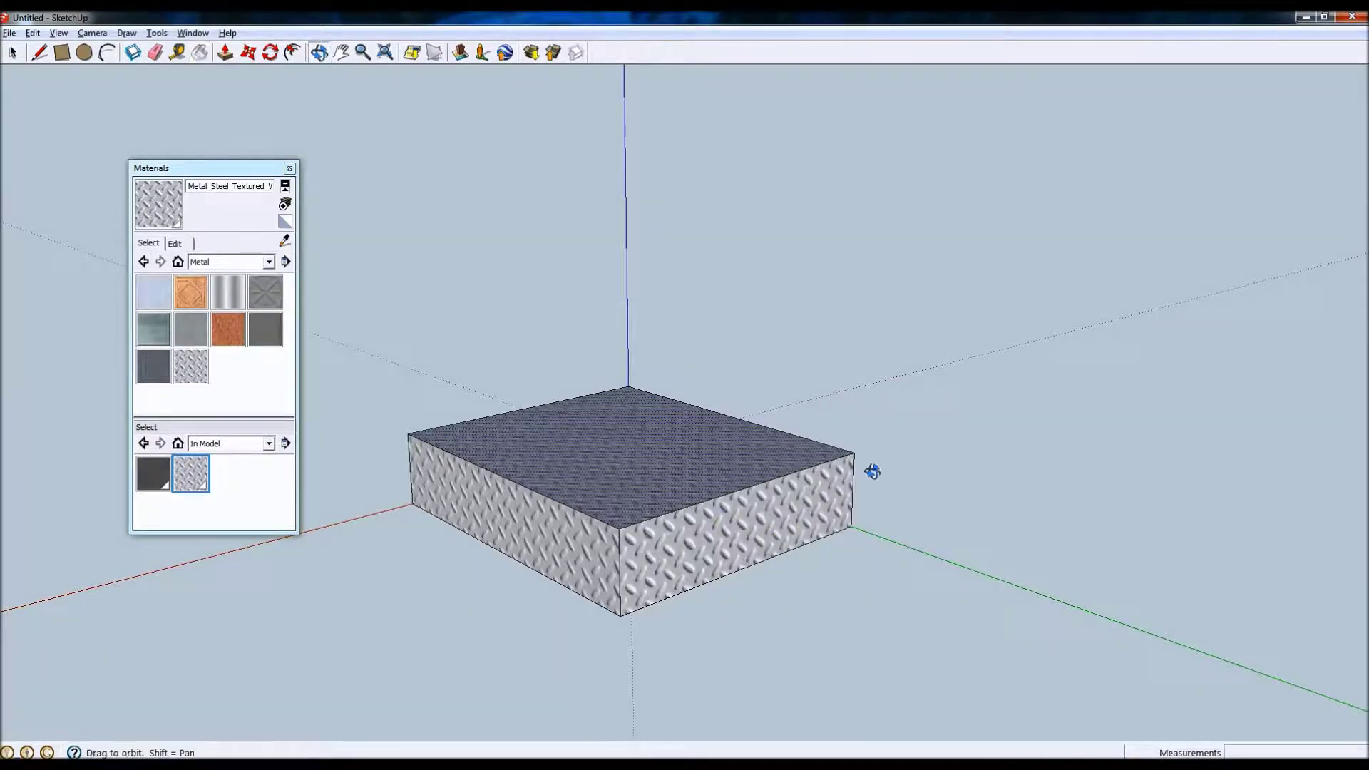
pyautogui.moveTo(870, 470); pyautogui.dragTo(222, 237)
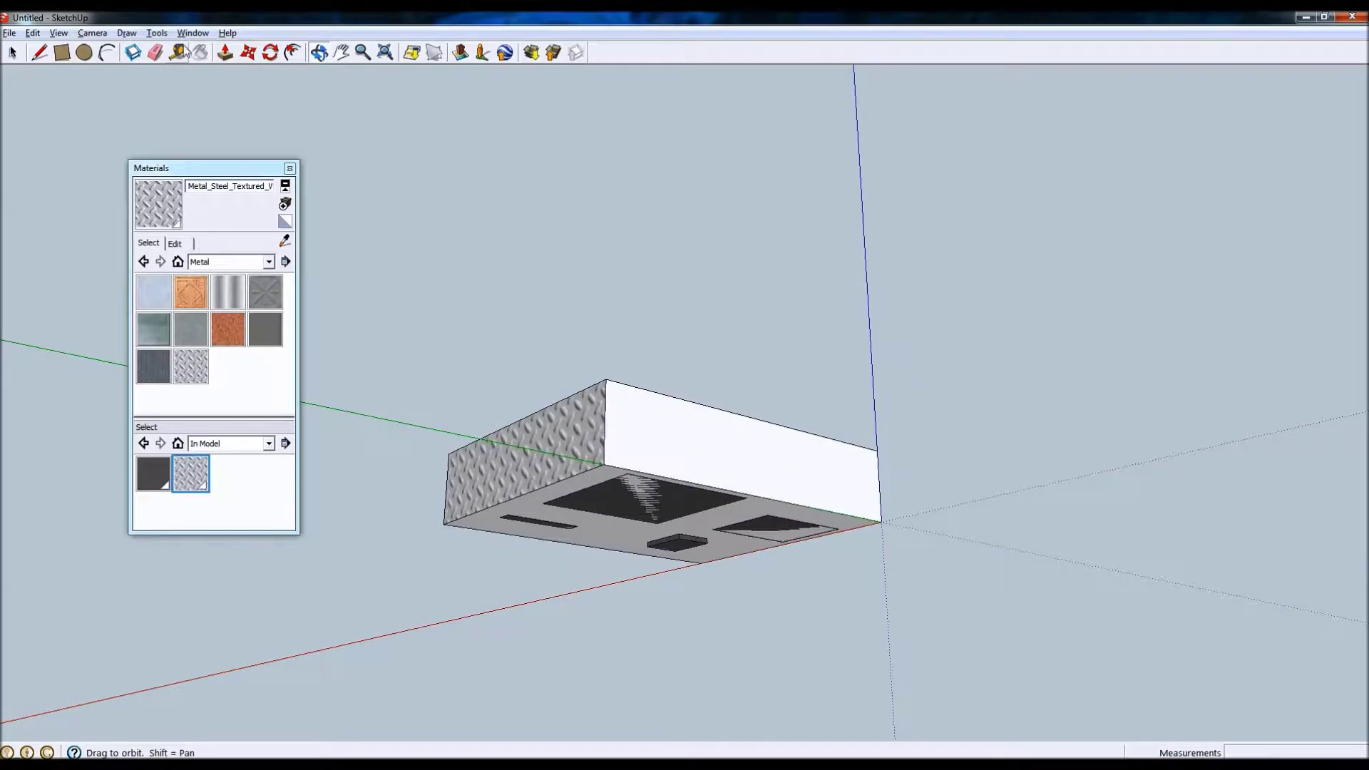
pyautogui.click(200, 52)
pyautogui.press('alt')
pyautogui.click(652, 444)
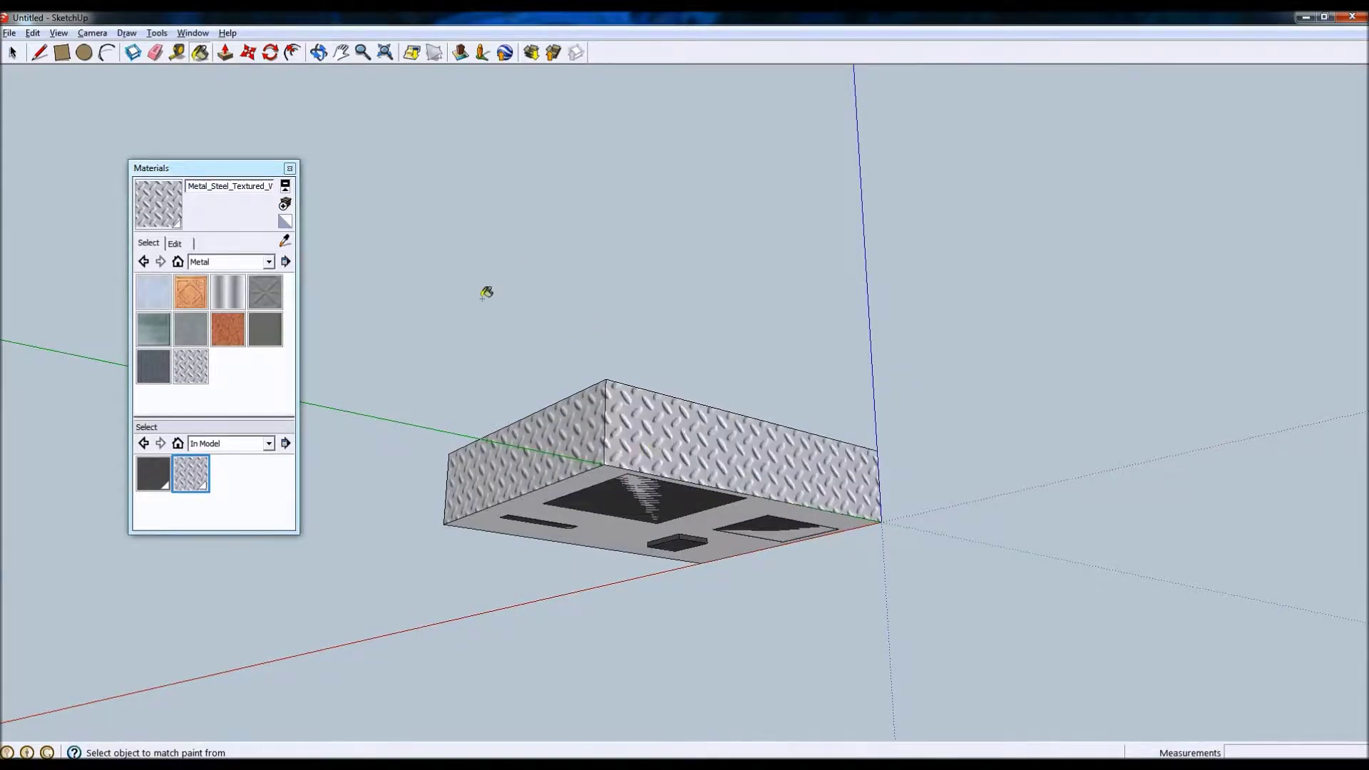
# - Orbit back to a top-front view of the block and close Materials
pyautogui.click(318, 52)
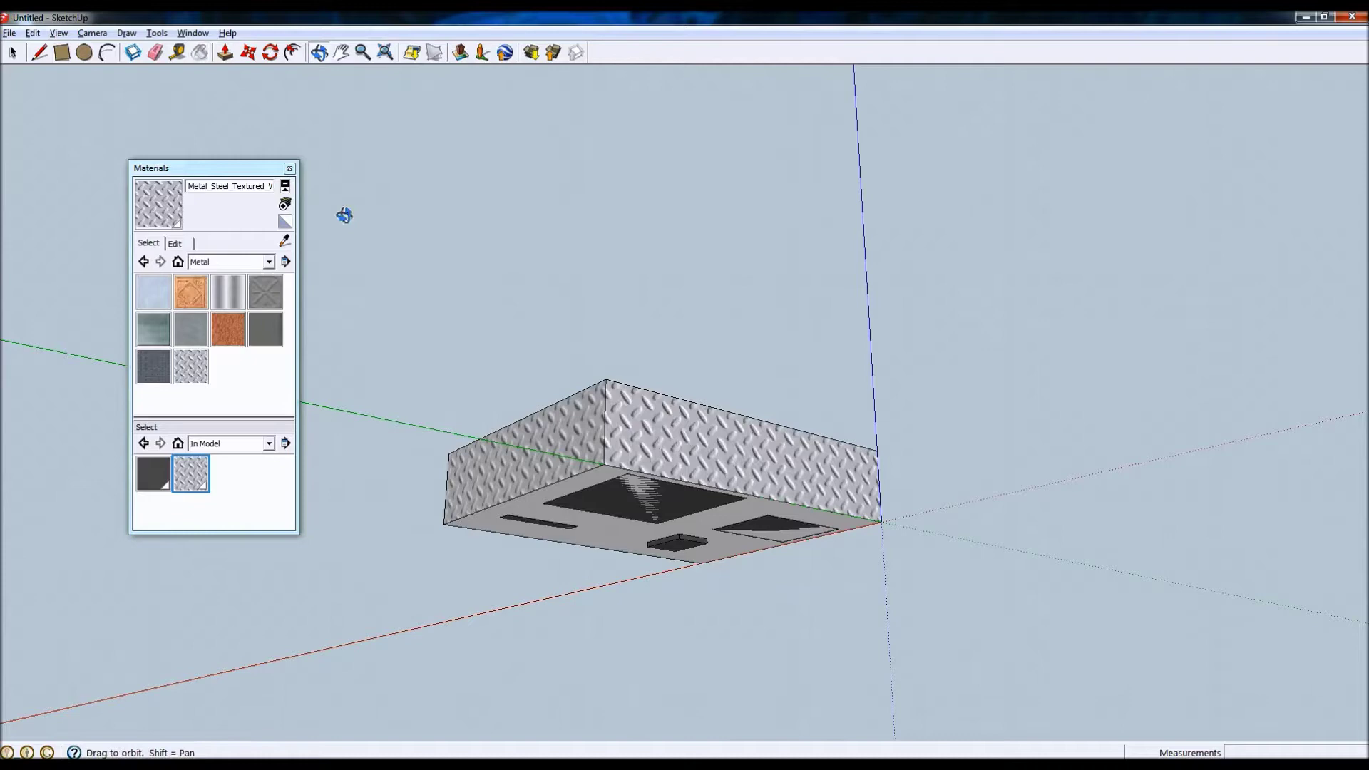
pyautogui.moveTo(343, 214); pyautogui.dragTo(493, 443)
pyautogui.moveTo(430, 403); pyautogui.dragTo(993, 475)
pyautogui.moveTo(440, 454); pyautogui.dragTo(526, 454)
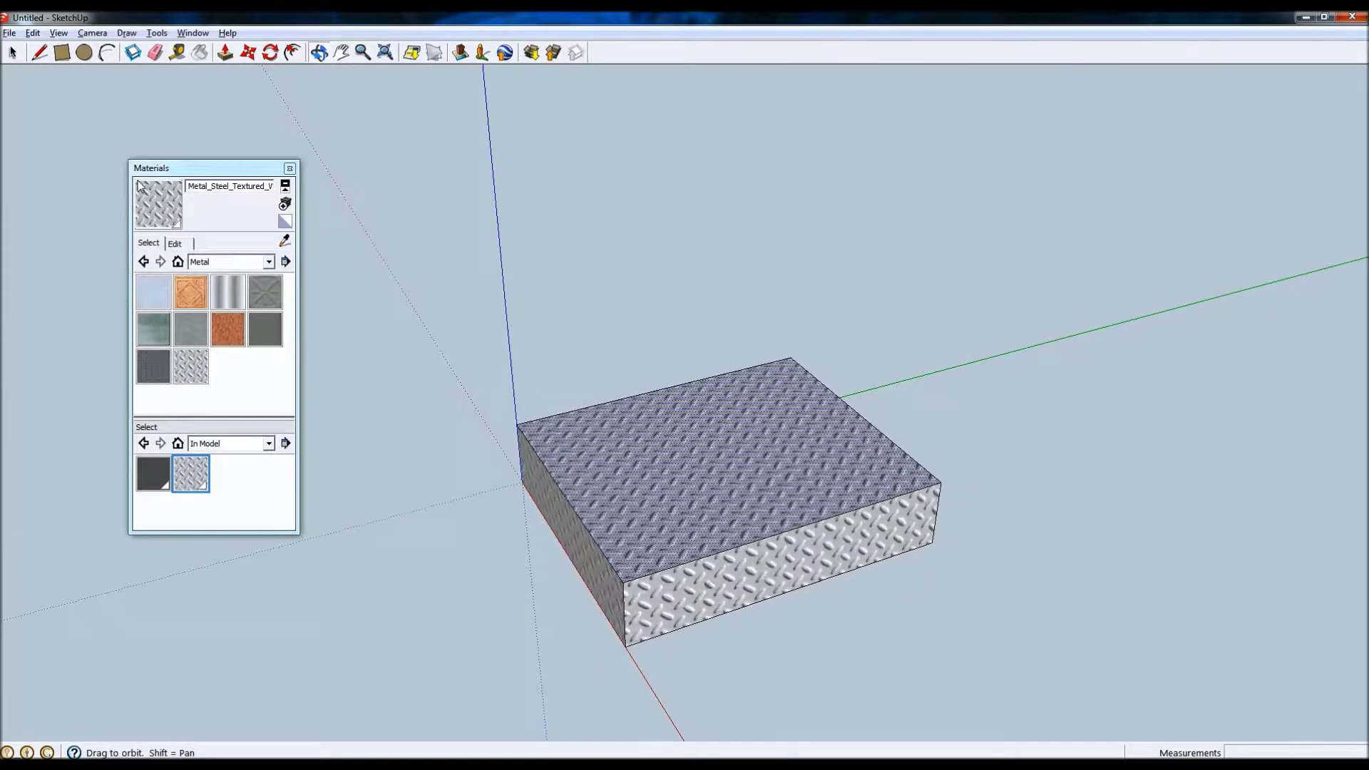
pyautogui.click(289, 168)
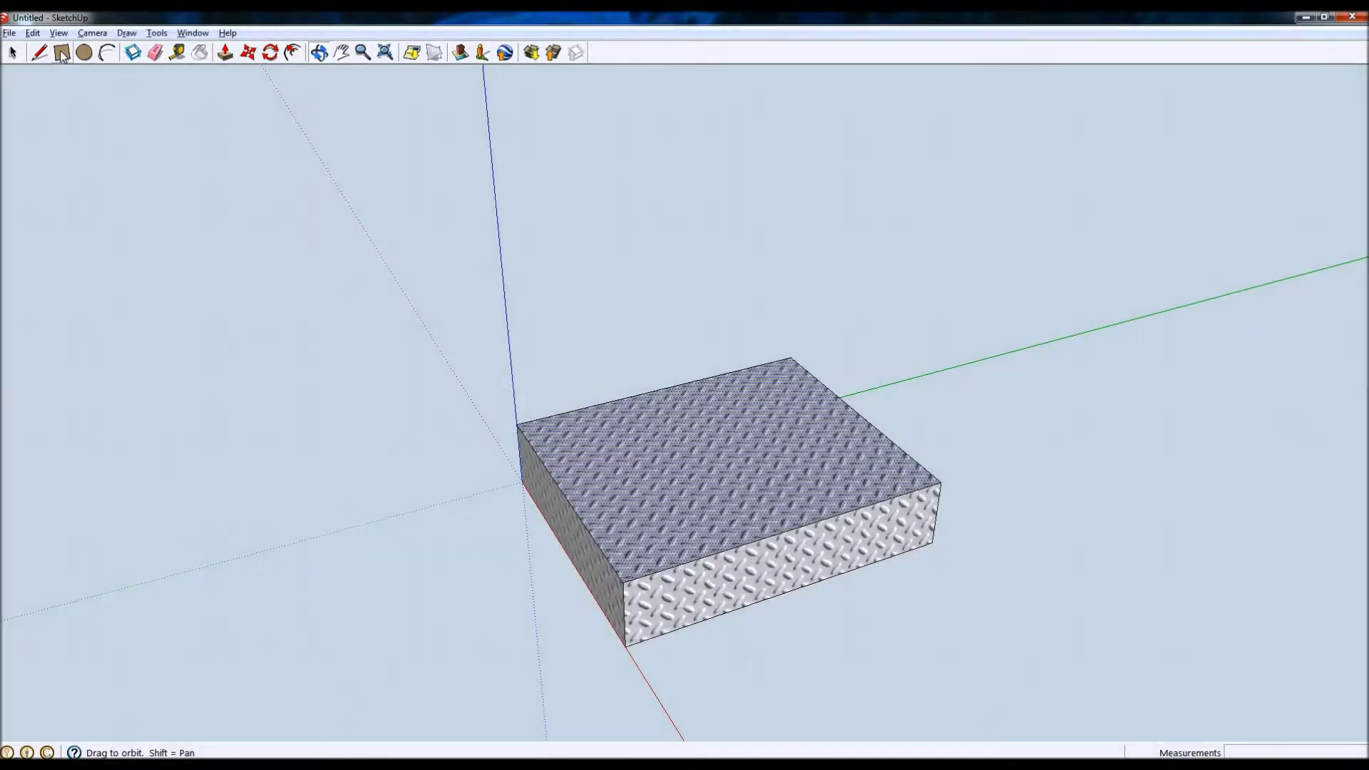
# - Draw an inset 524.4mm by 429.6mm rectangle on the top and edit the steel material
pyautogui.click(61, 54)
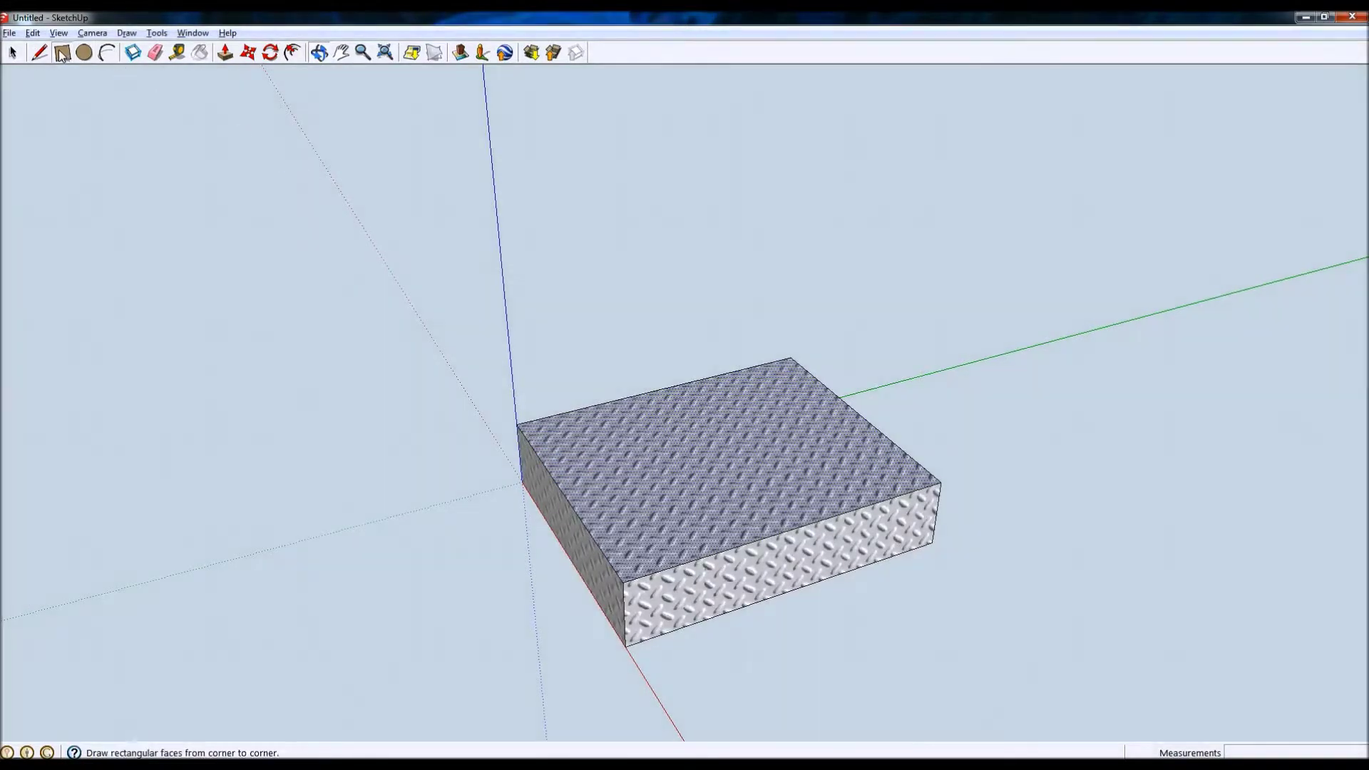
pyautogui.click(545, 429)
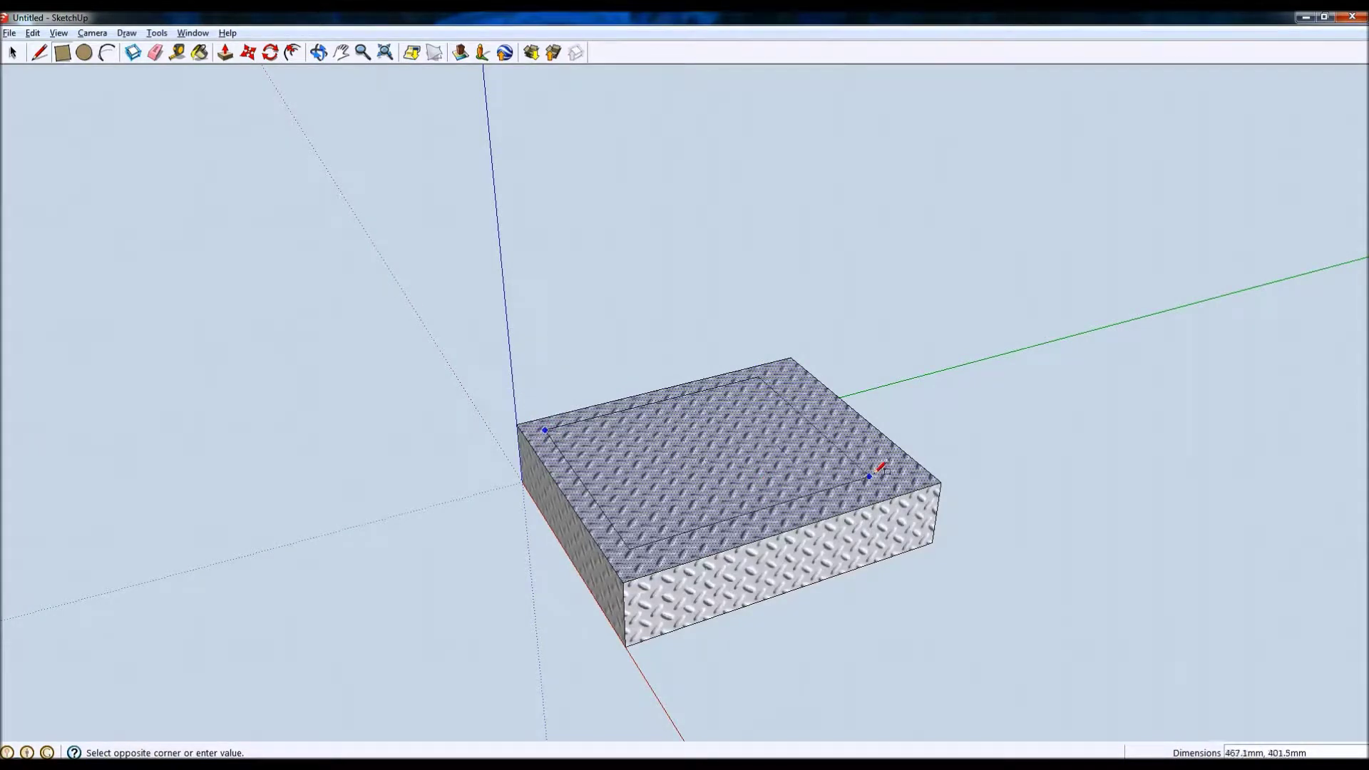
pyautogui.click(910, 472)
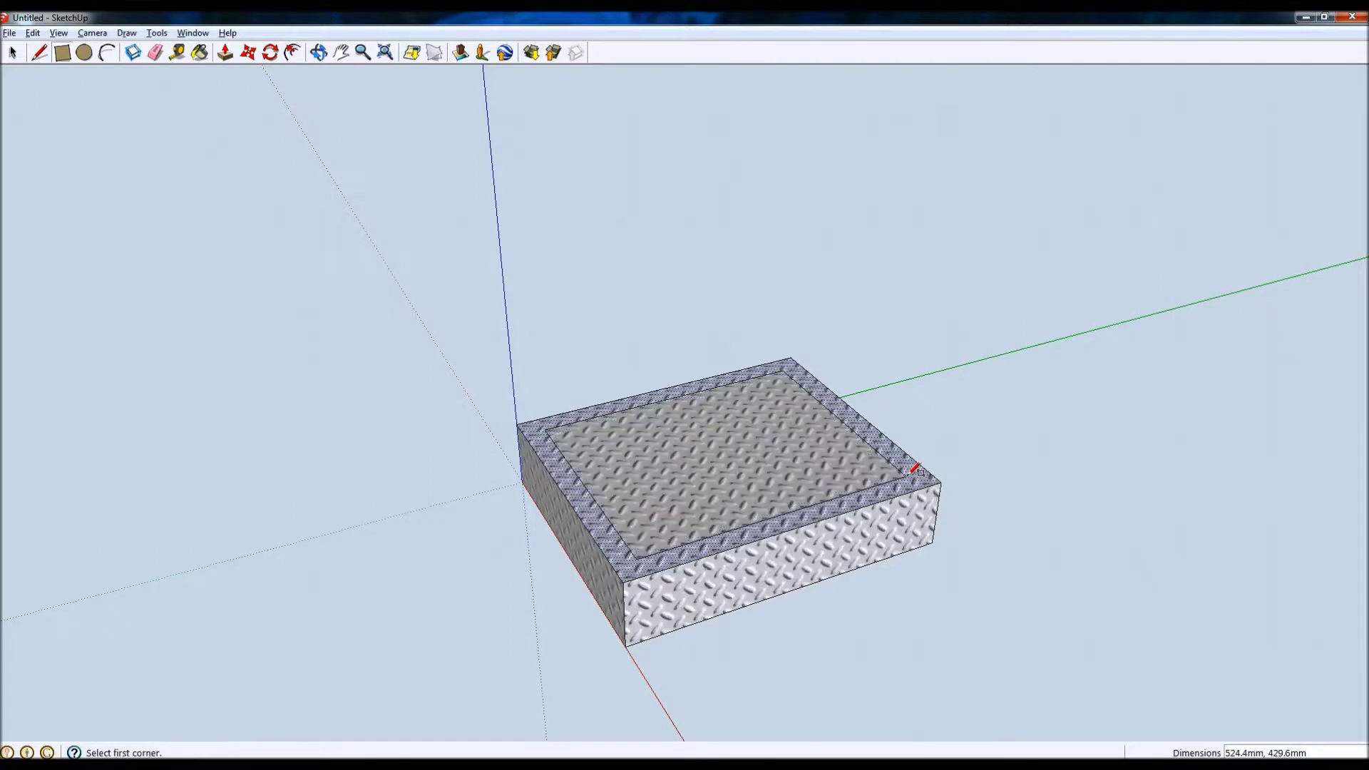
pyautogui.click(199, 52)
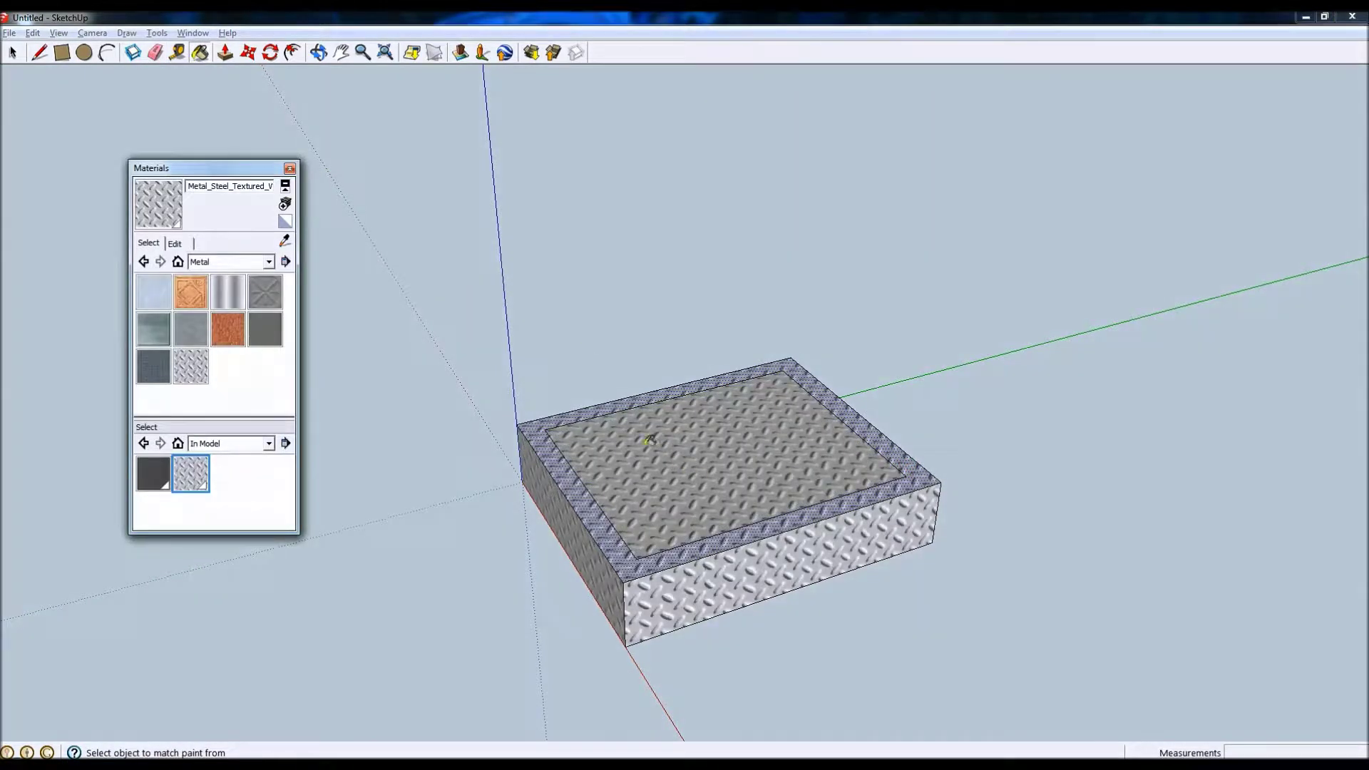
pyautogui.click(175, 243)
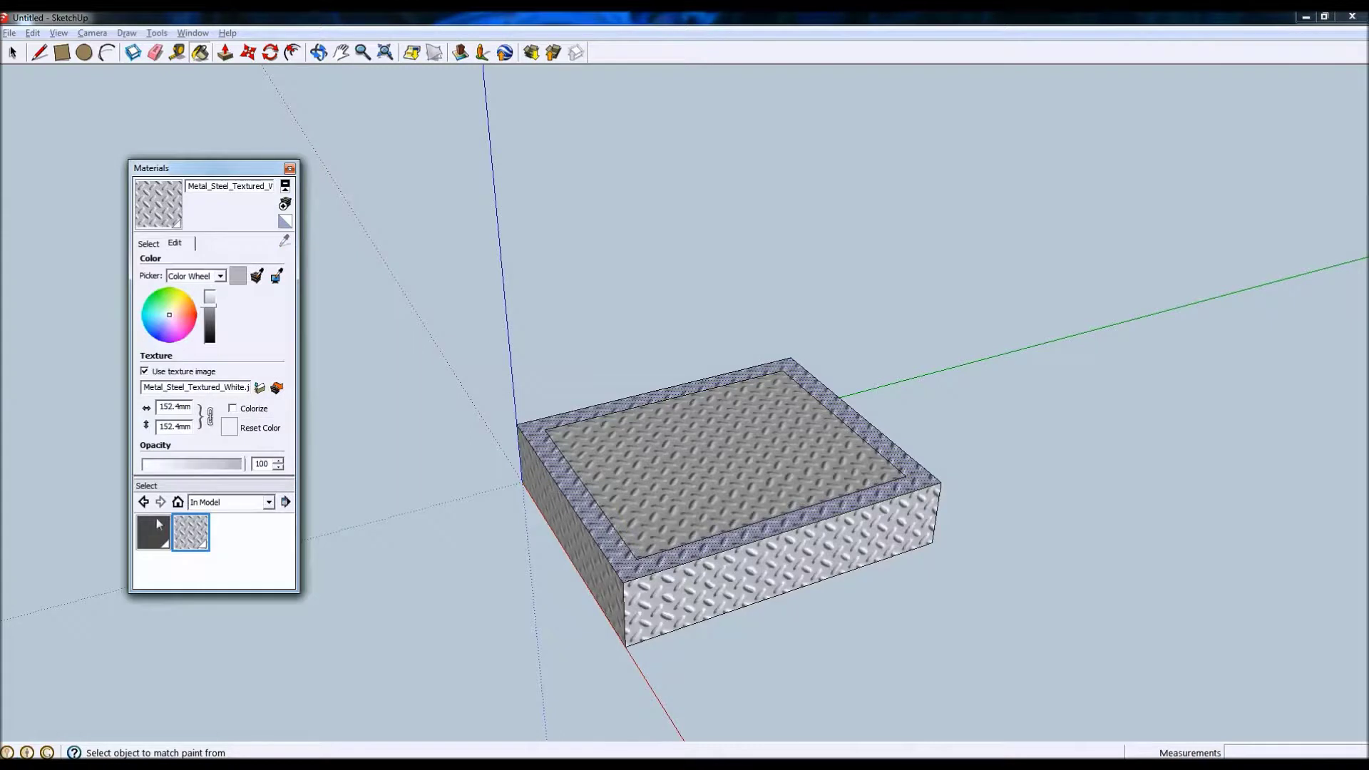
# - Test the steel material's opacity at 0, then restore it to fully opaque
pyautogui.moveTo(241, 467); pyautogui.dragTo(145, 468)
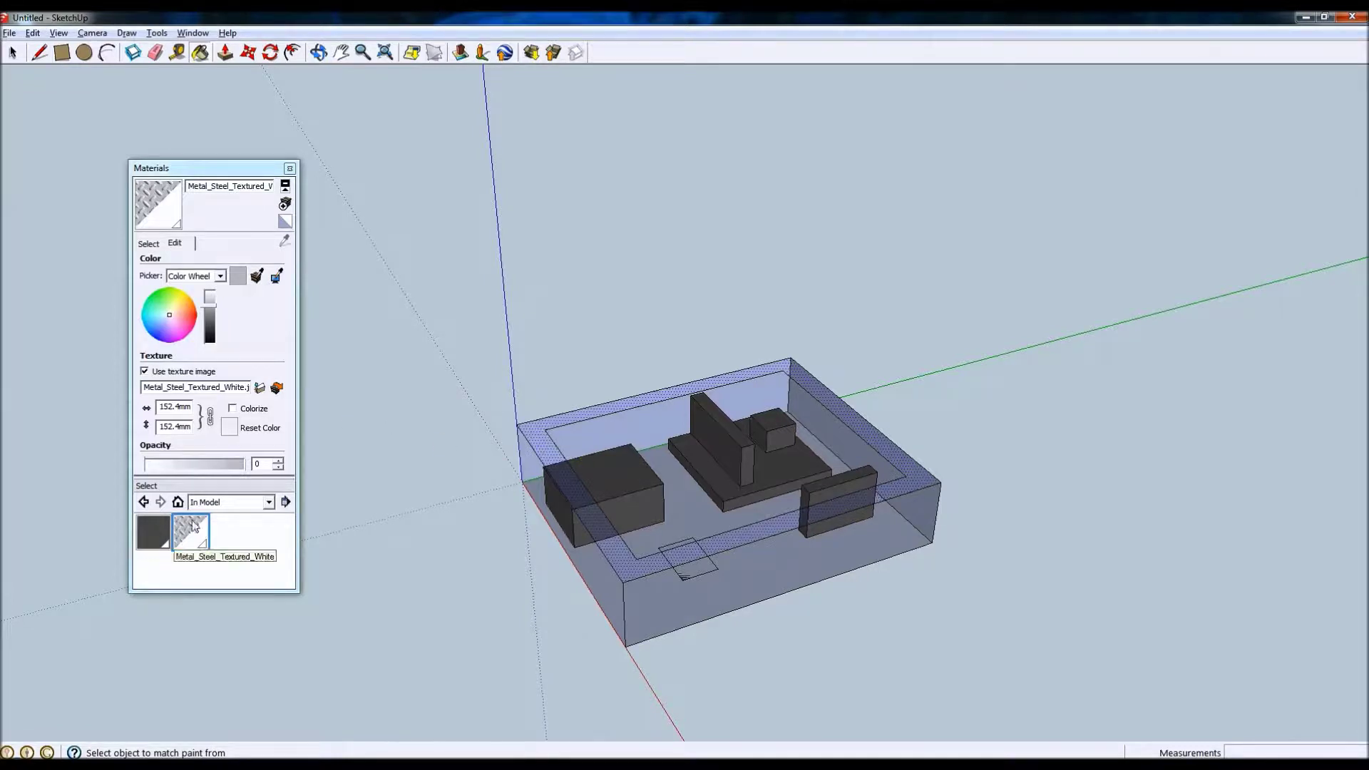
pyautogui.moveTo(151, 468); pyautogui.dragTo(266, 479)
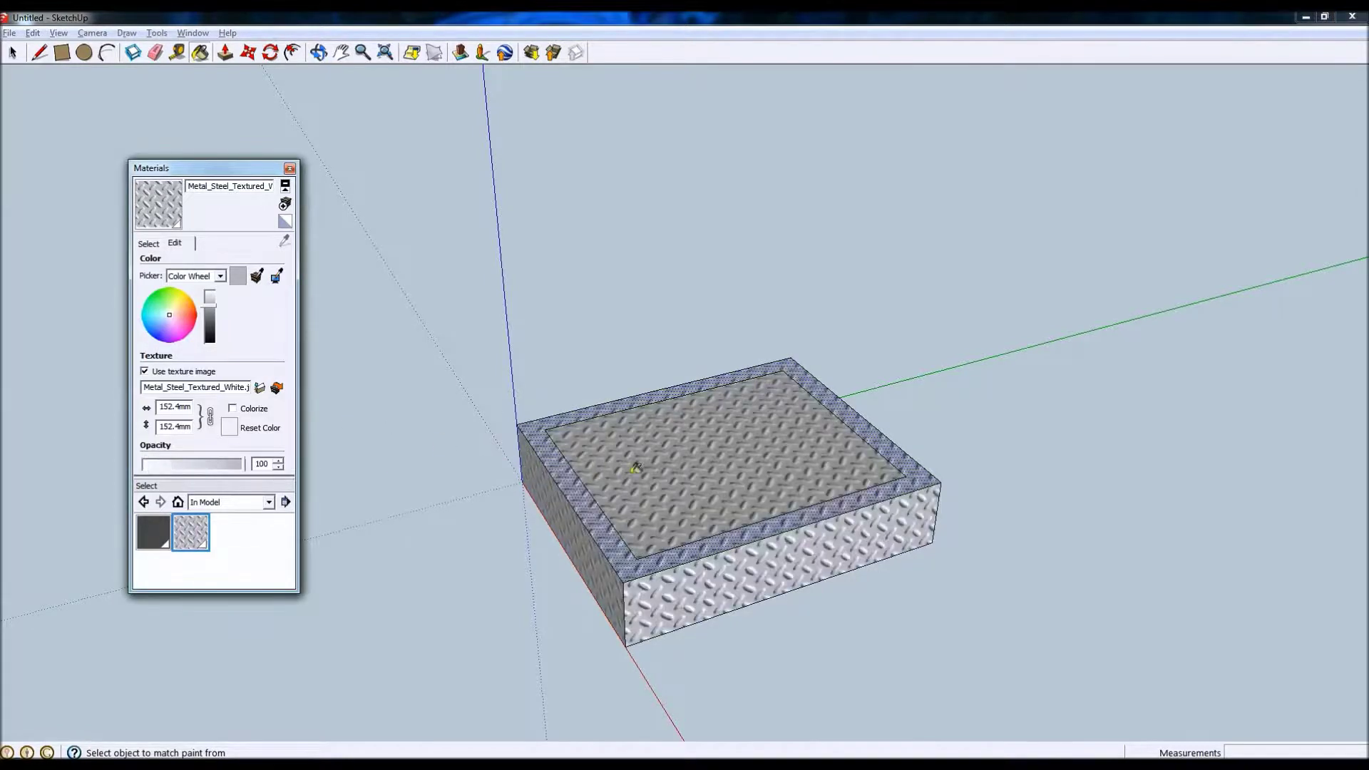
pyautogui.click(12, 52)
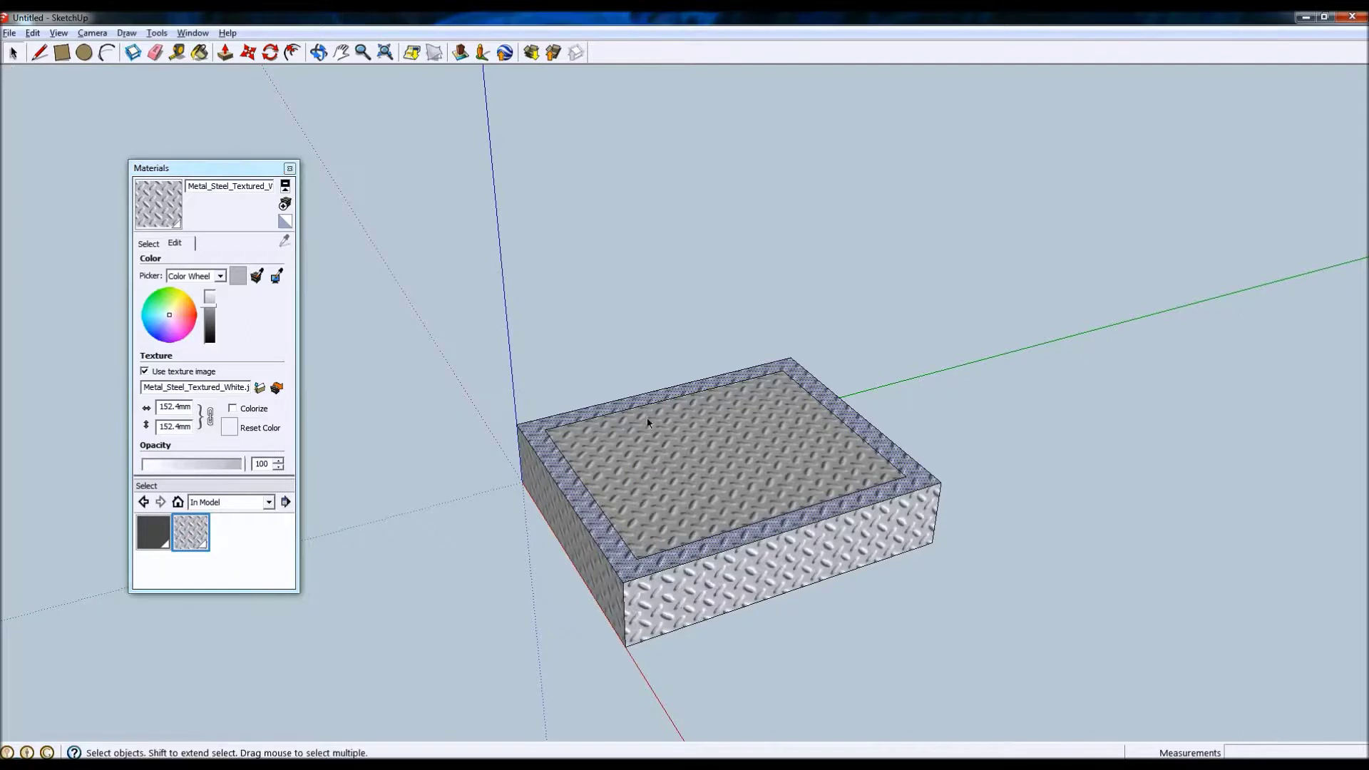
# - Paint the box's top face with Color_006 and drop its opacity to 0
pyautogui.click(622, 452)
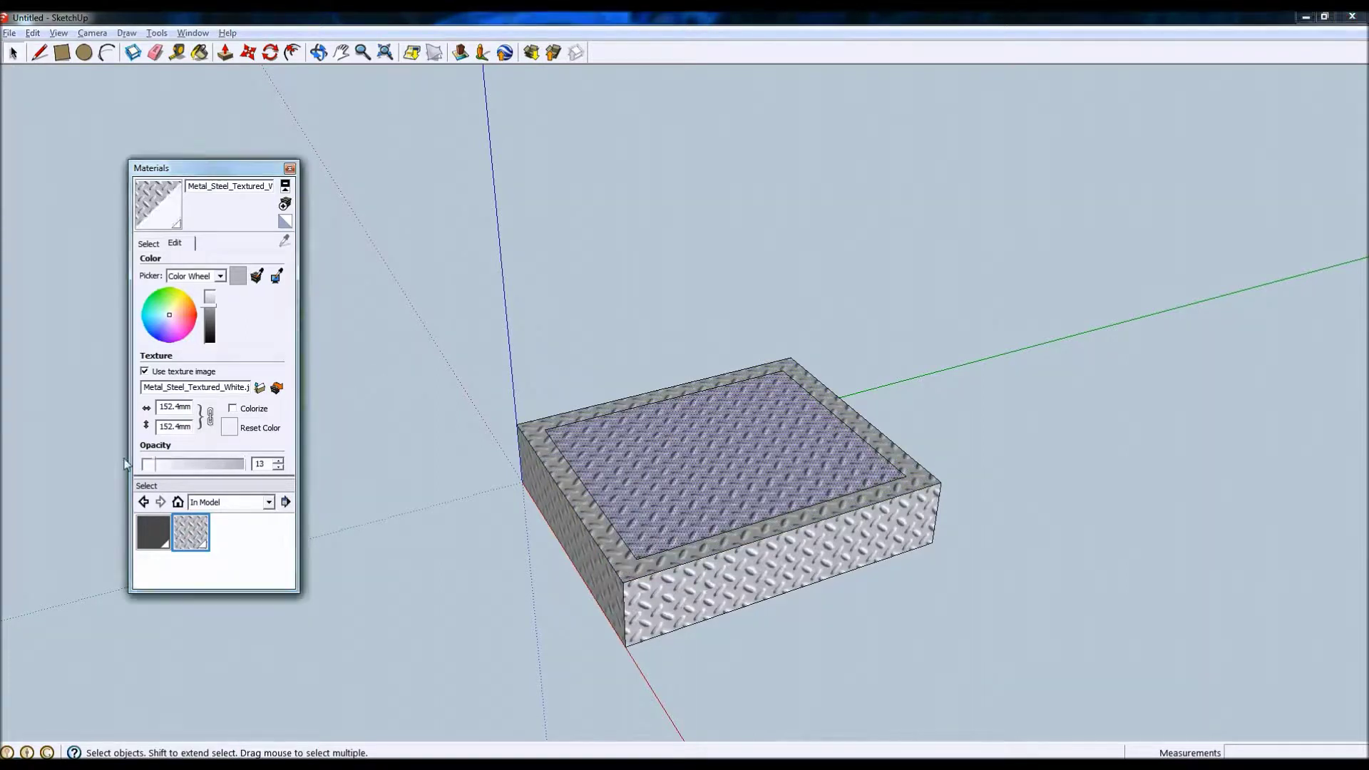
pyautogui.moveTo(241, 464); pyautogui.dragTo(323, 476)
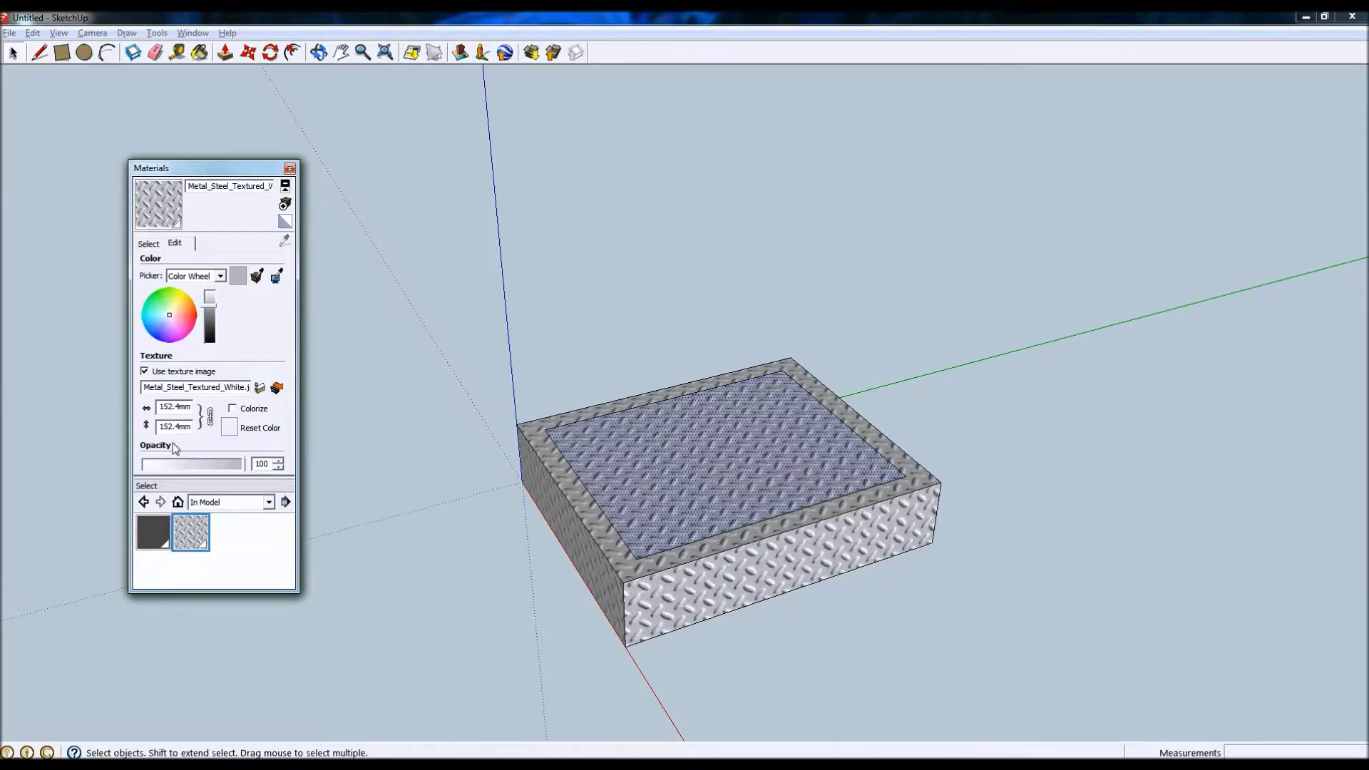
pyautogui.click(153, 531)
pyautogui.click(742, 472)
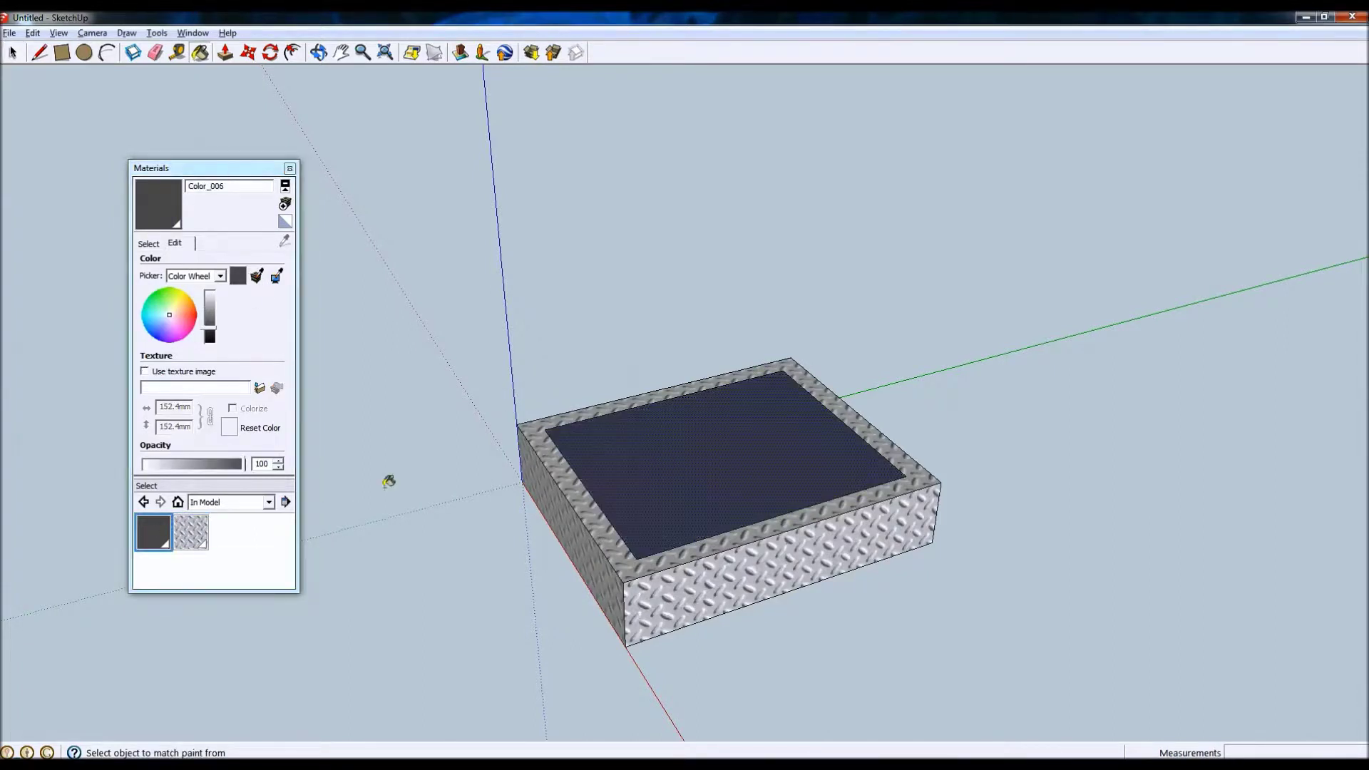
pyautogui.moveTo(243, 464); pyautogui.dragTo(131, 482)
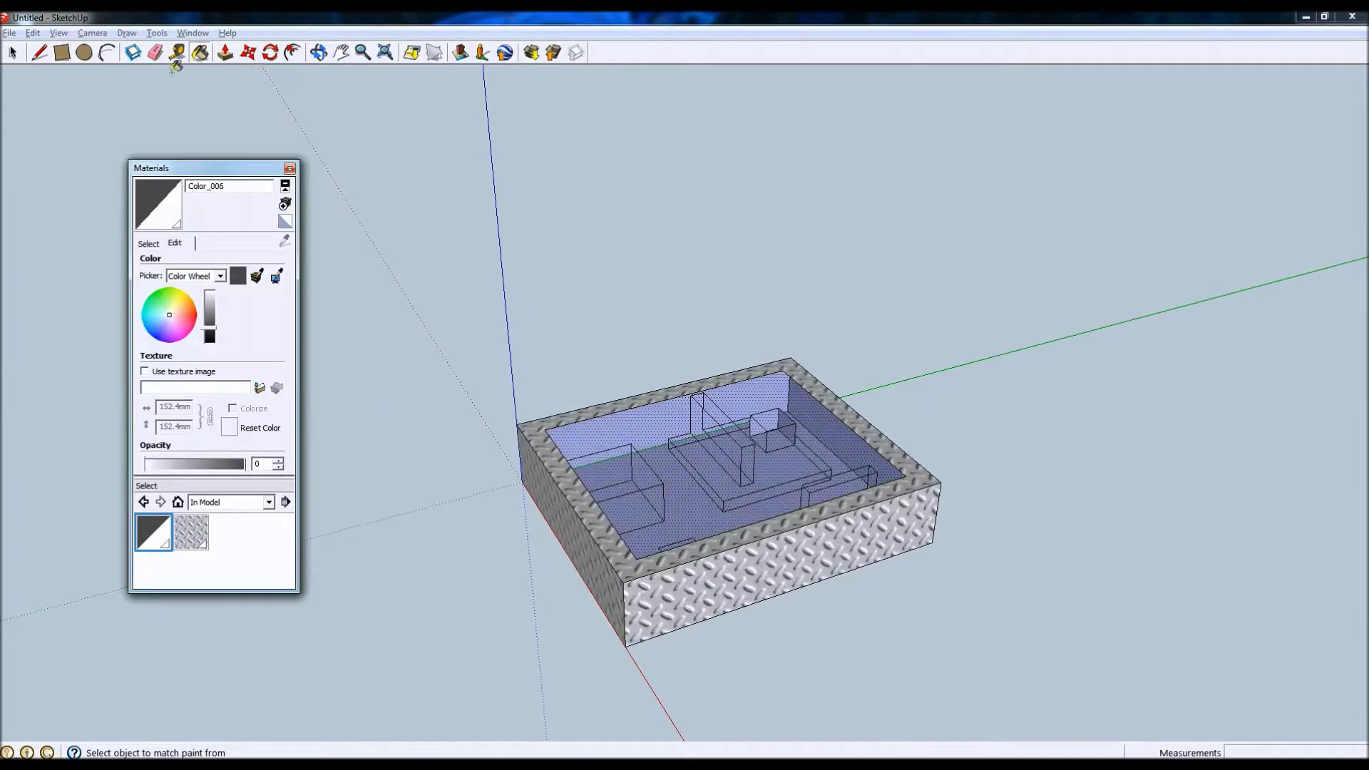
pyautogui.click(319, 52)
# - Orbit to the back wall, draw the first opening and fill it with the sampled transparent material
pyautogui.moveTo(454, 501); pyautogui.dragTo(1063, 541)
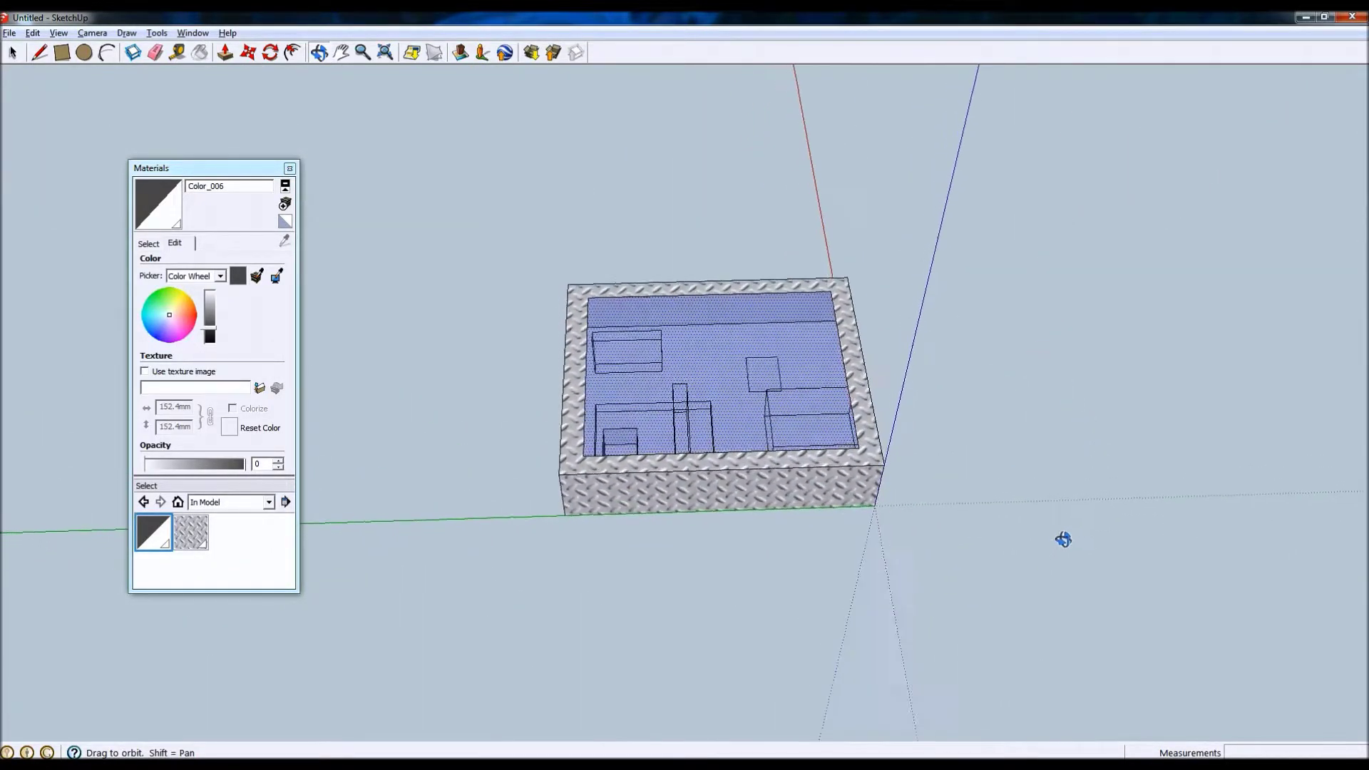
pyautogui.moveTo(704, 556); pyautogui.dragTo(692, 645)
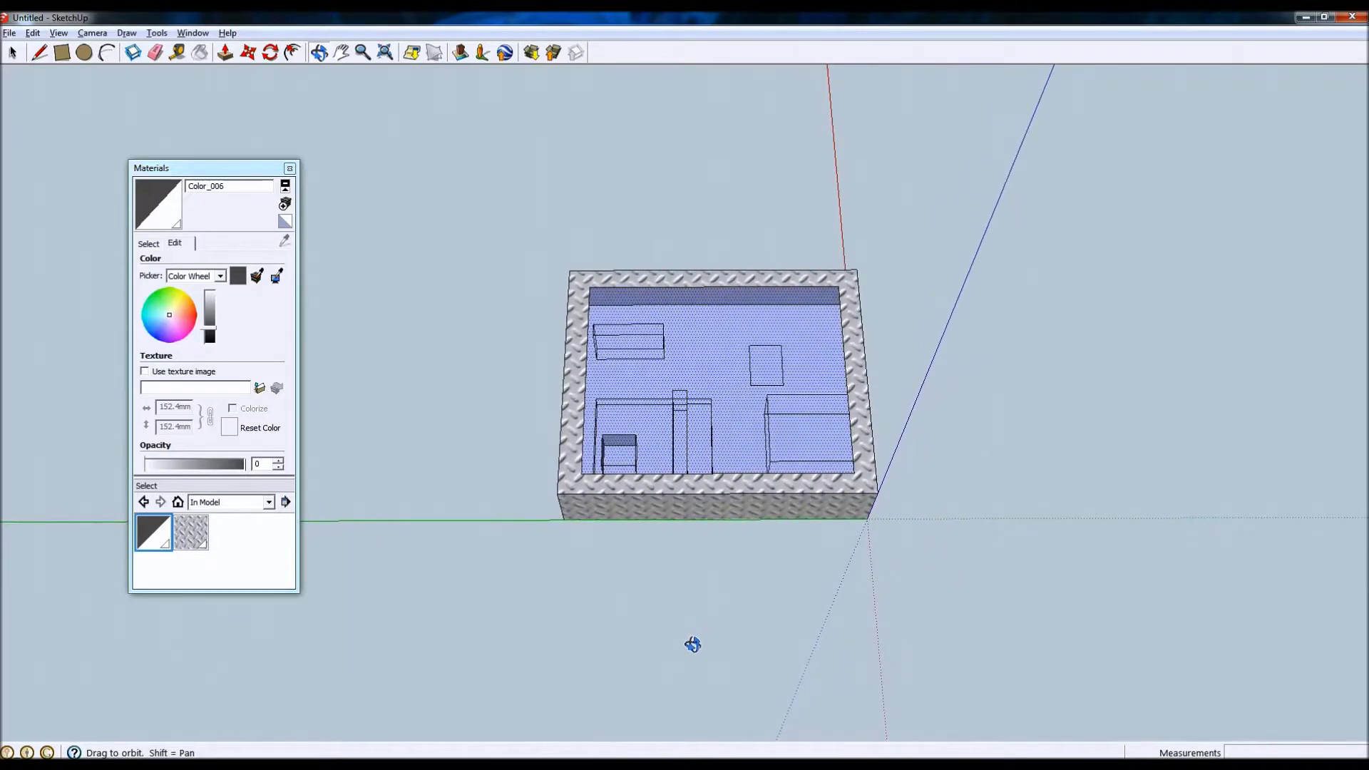
pyautogui.click(62, 52)
pyautogui.click(590, 501)
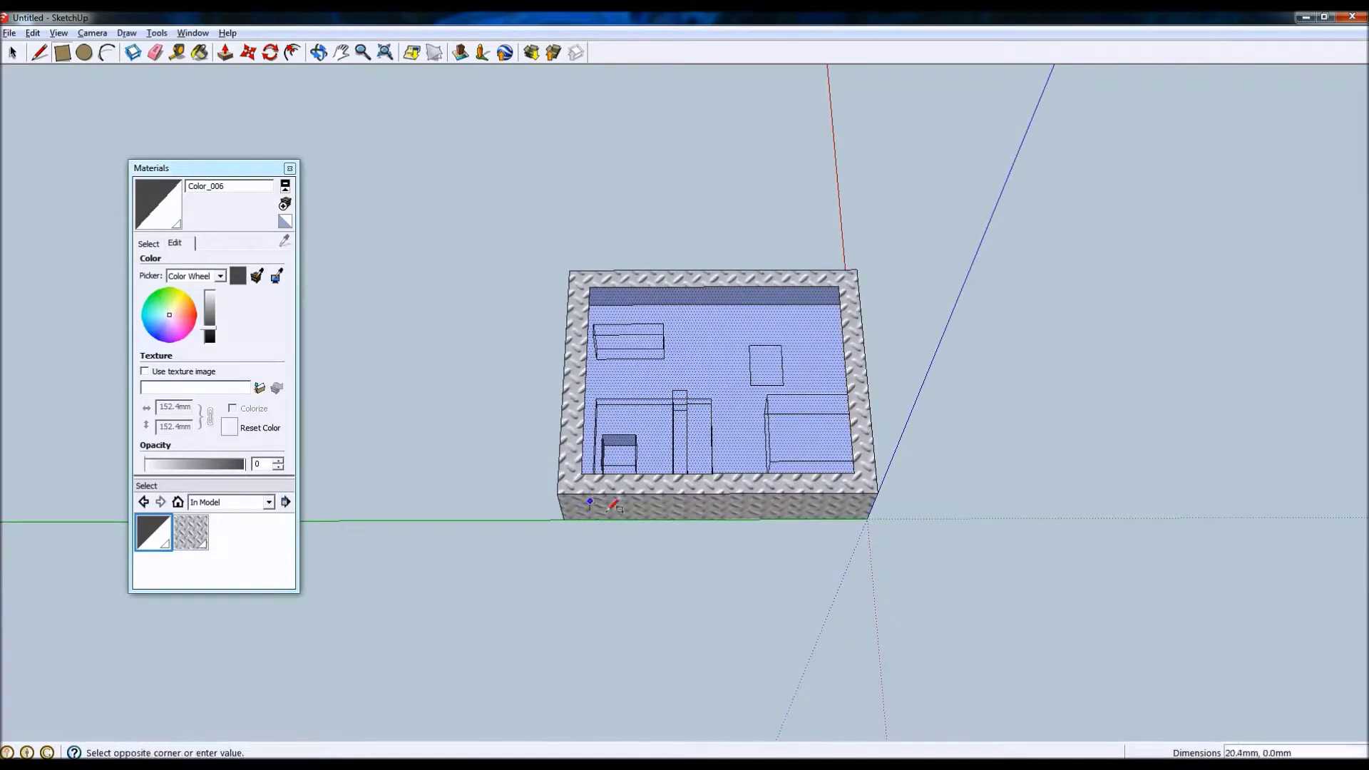
pyautogui.click(665, 512)
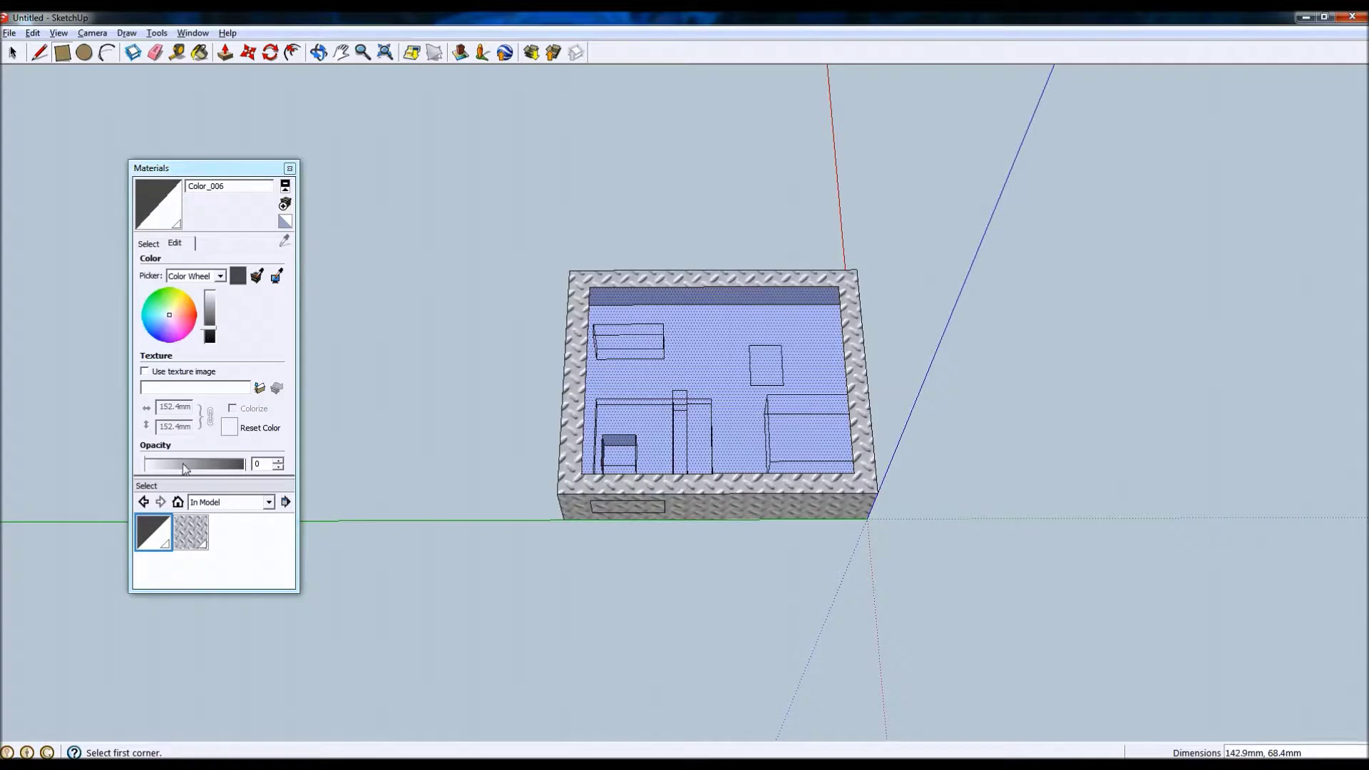
pyautogui.click(200, 52)
pyautogui.press('alt')
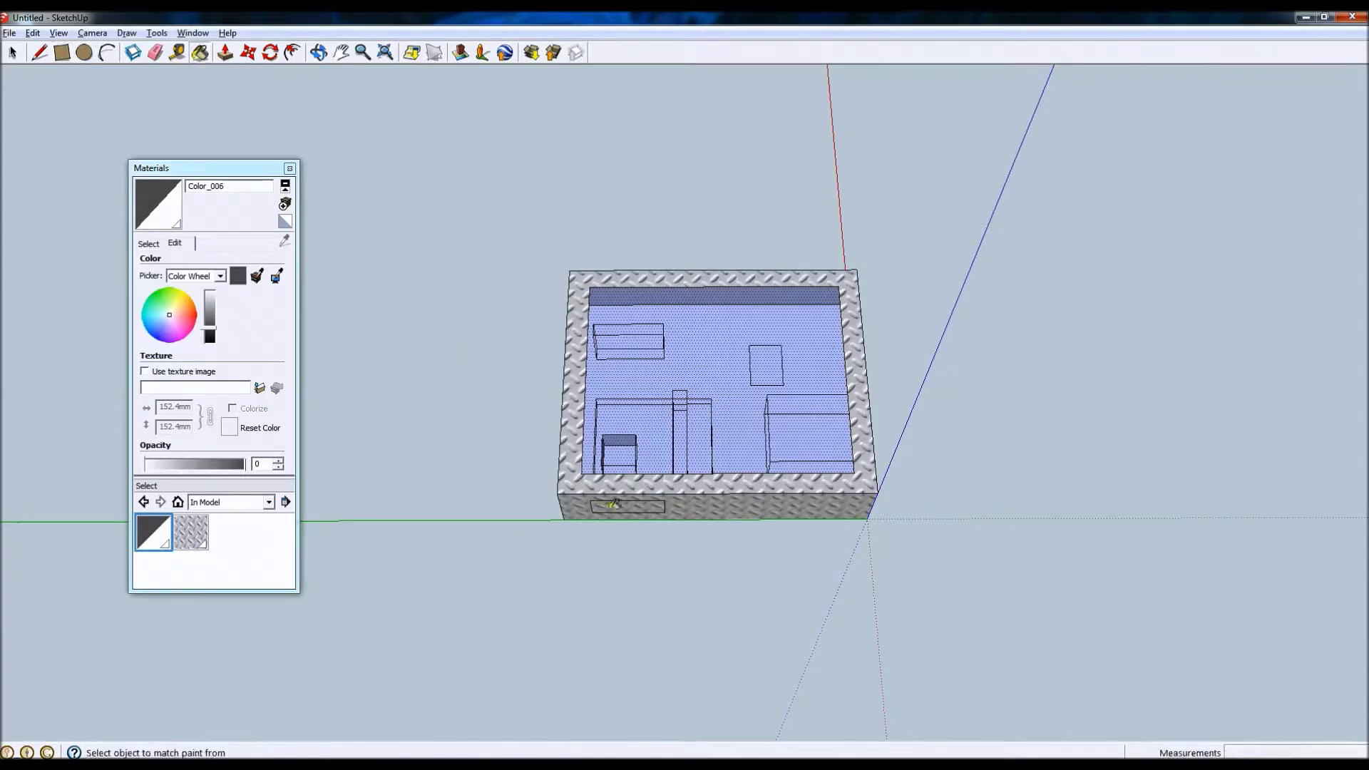
pyautogui.click(618, 504)
# - Add a narrow second opening and a wider third one, painting them transparent
pyautogui.click(62, 52)
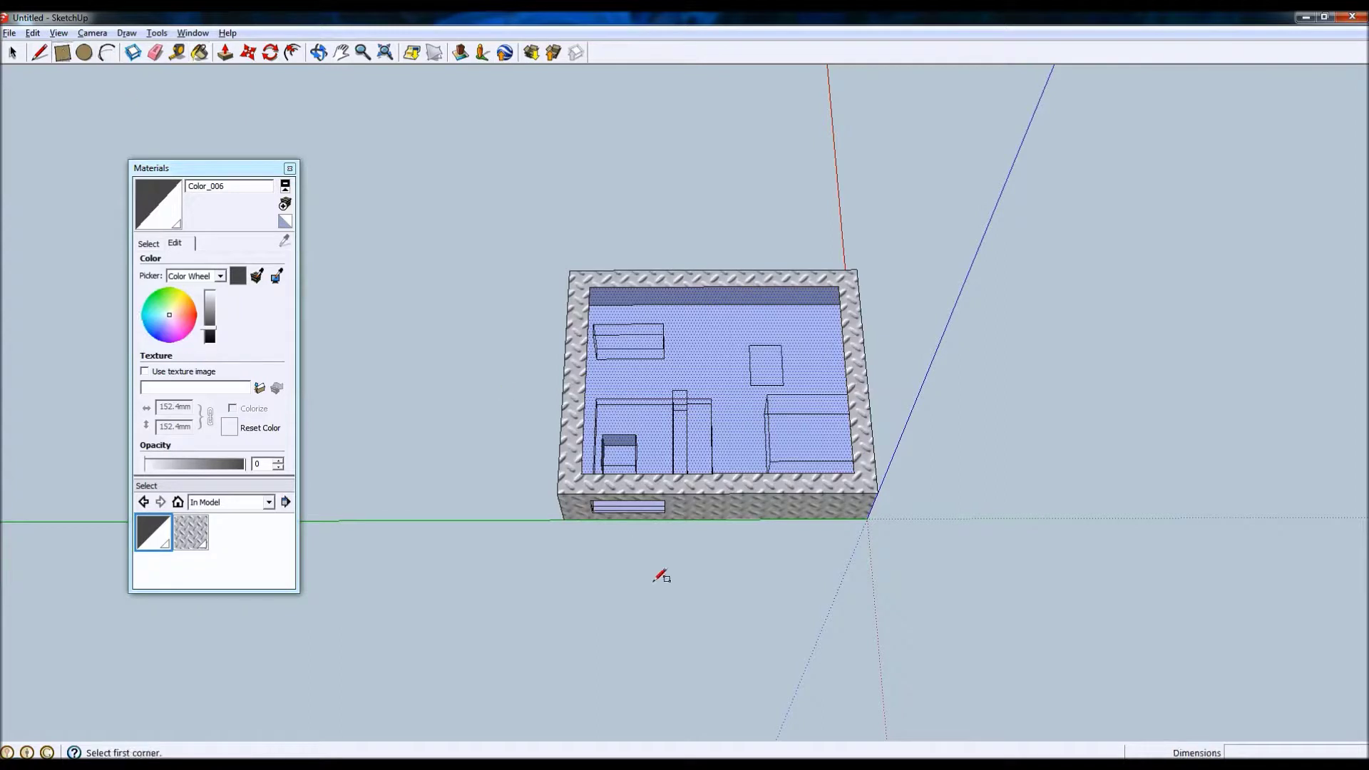
pyautogui.click(674, 512)
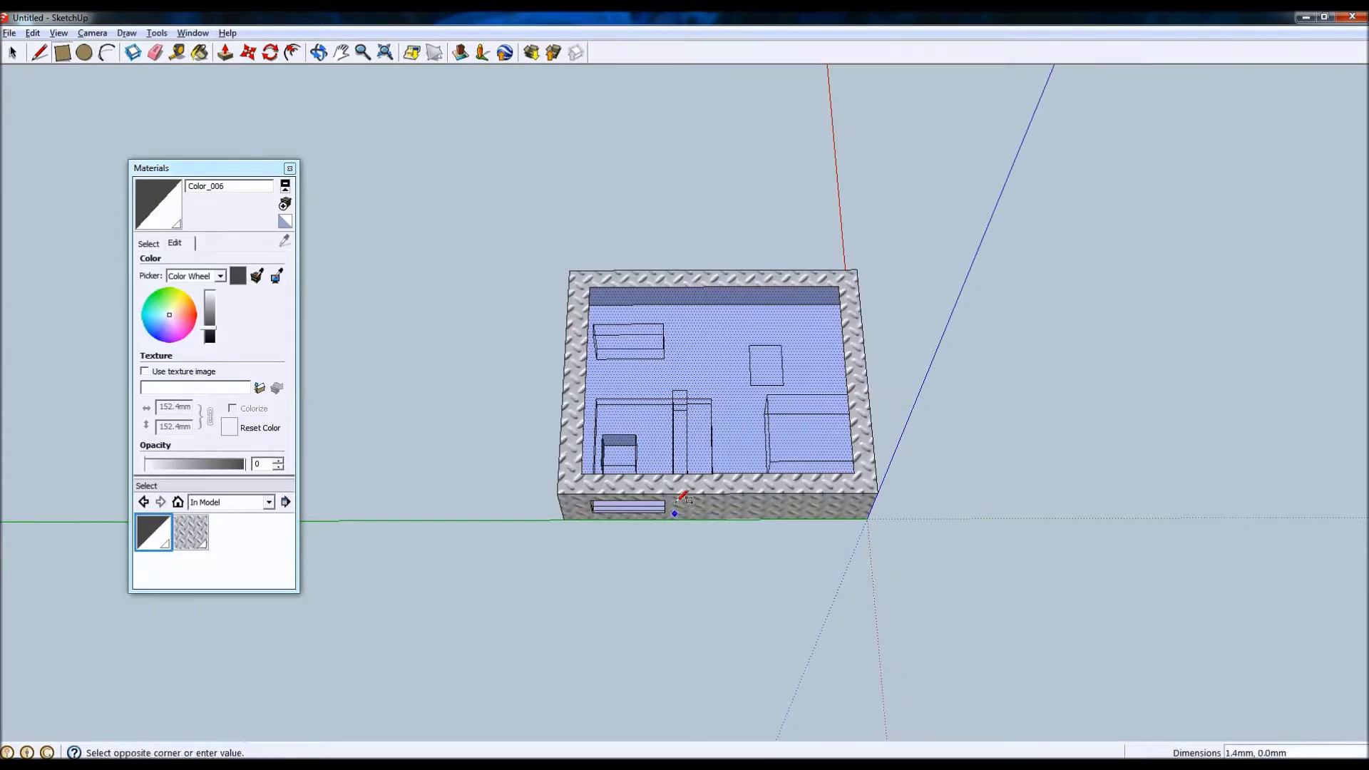
pyautogui.click(685, 493)
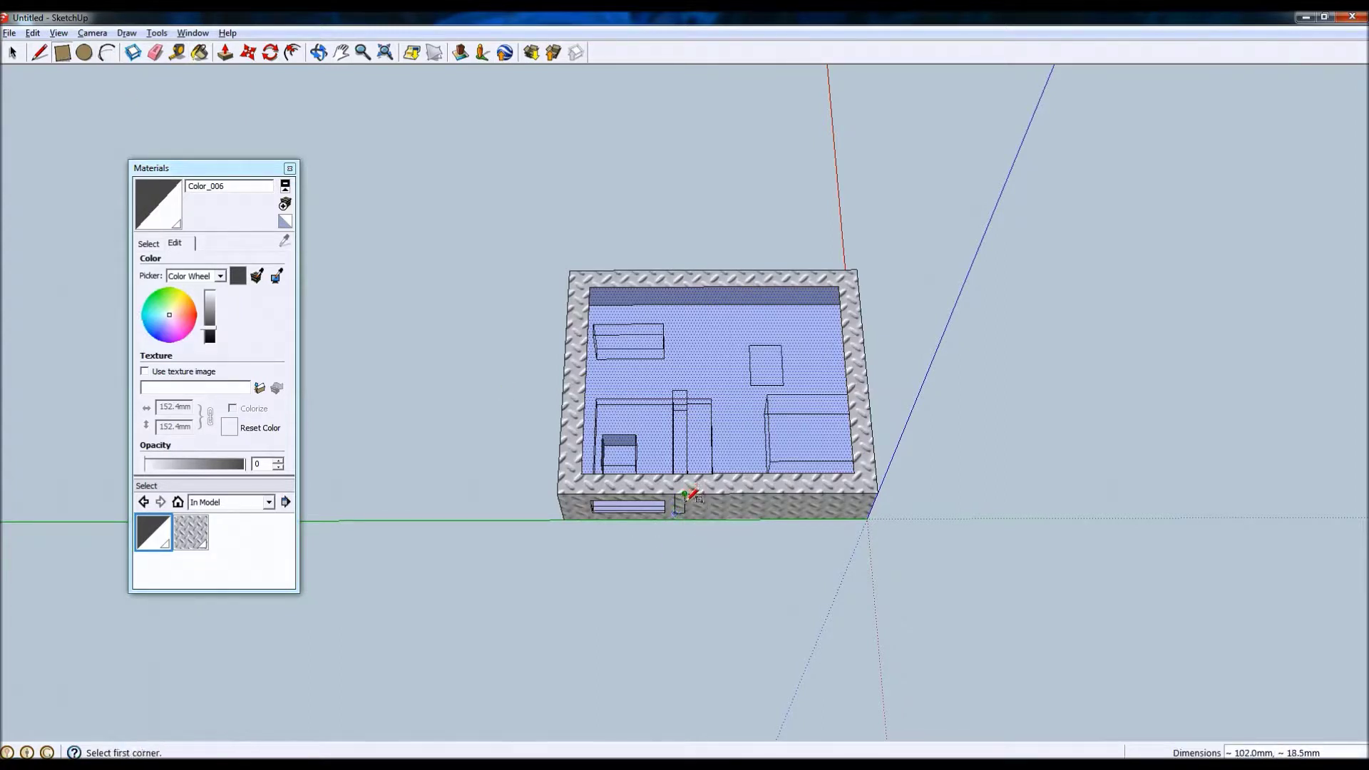
pyautogui.click(200, 52)
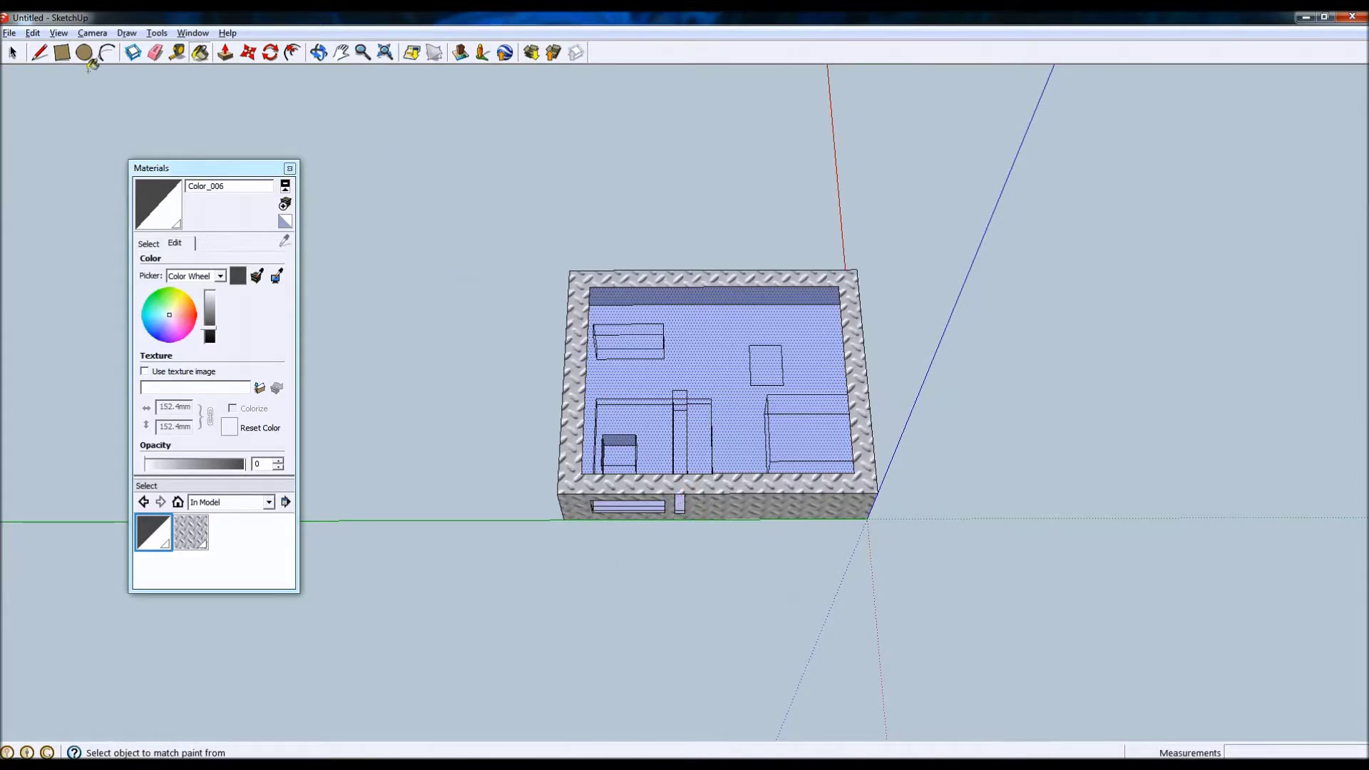
pyautogui.click(770, 497)
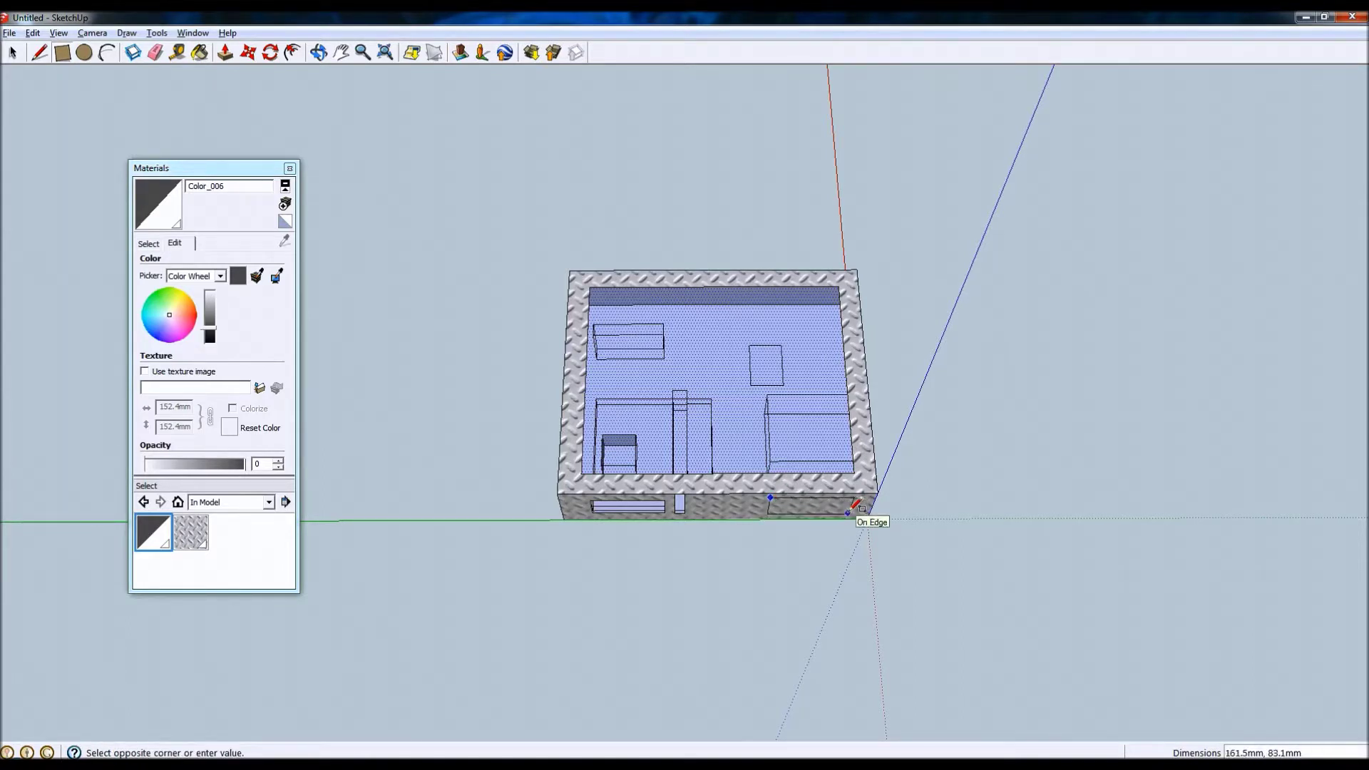
pyautogui.click(849, 511)
pyautogui.click(199, 53)
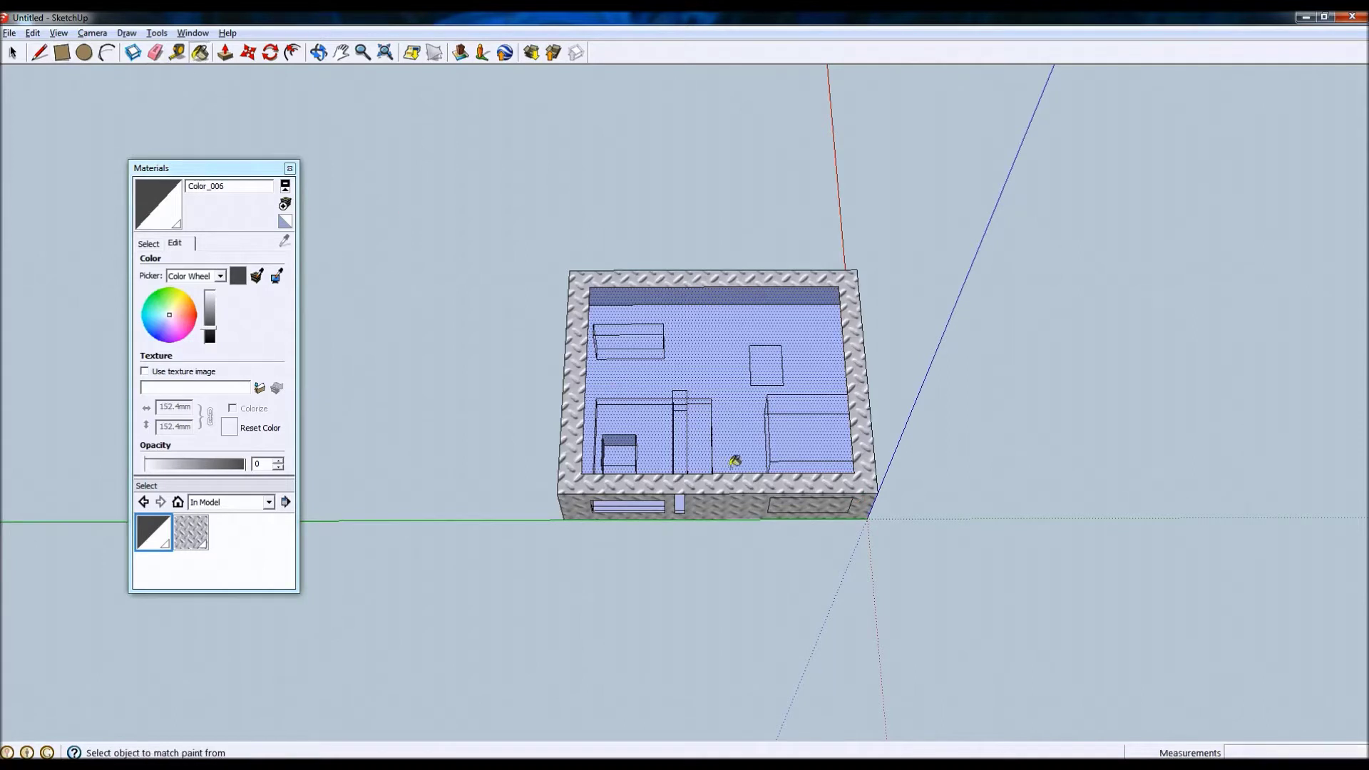
pyautogui.click(831, 507)
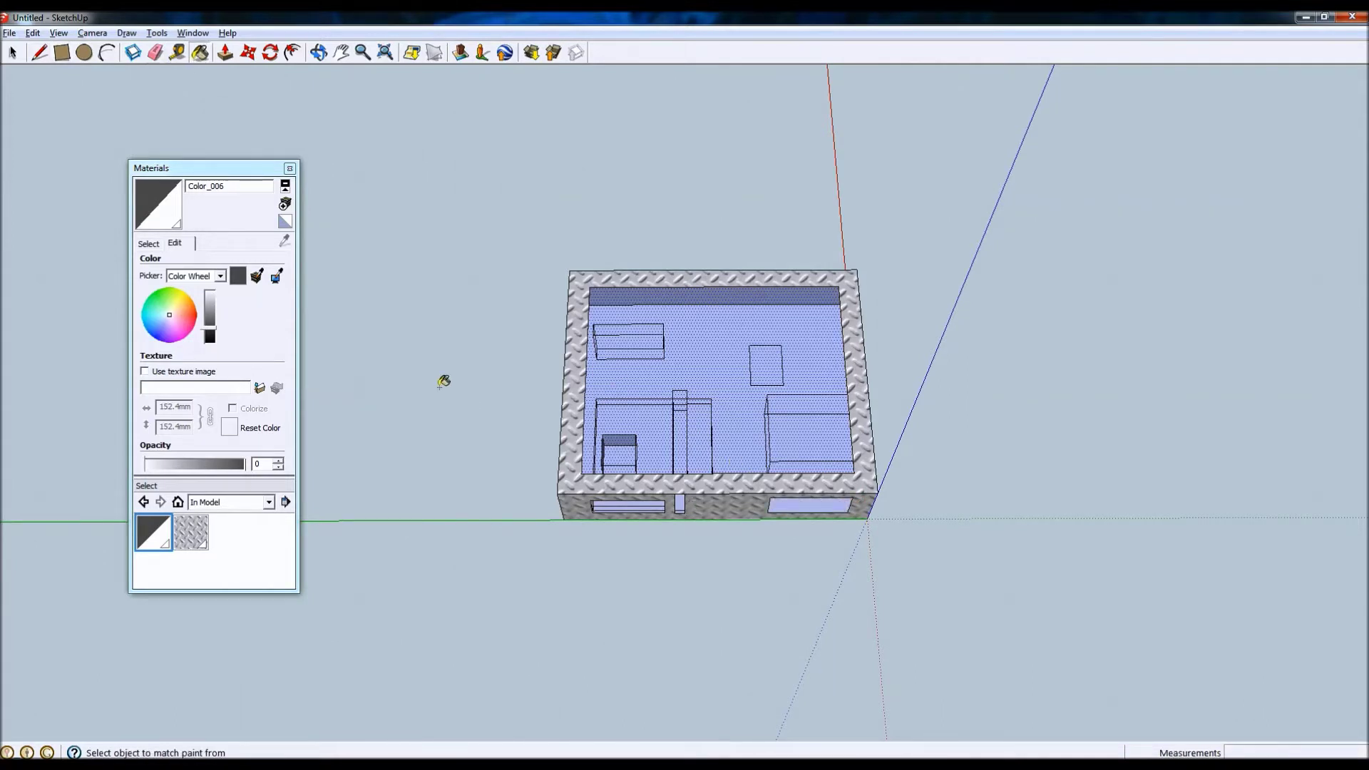
pyautogui.click(318, 52)
# - Orbit to an elevated perspective showing the components through the transparent top
pyautogui.moveTo(430, 437); pyautogui.dragTo(463, 214)
pyautogui.moveTo(505, 476); pyautogui.dragTo(841, 565)
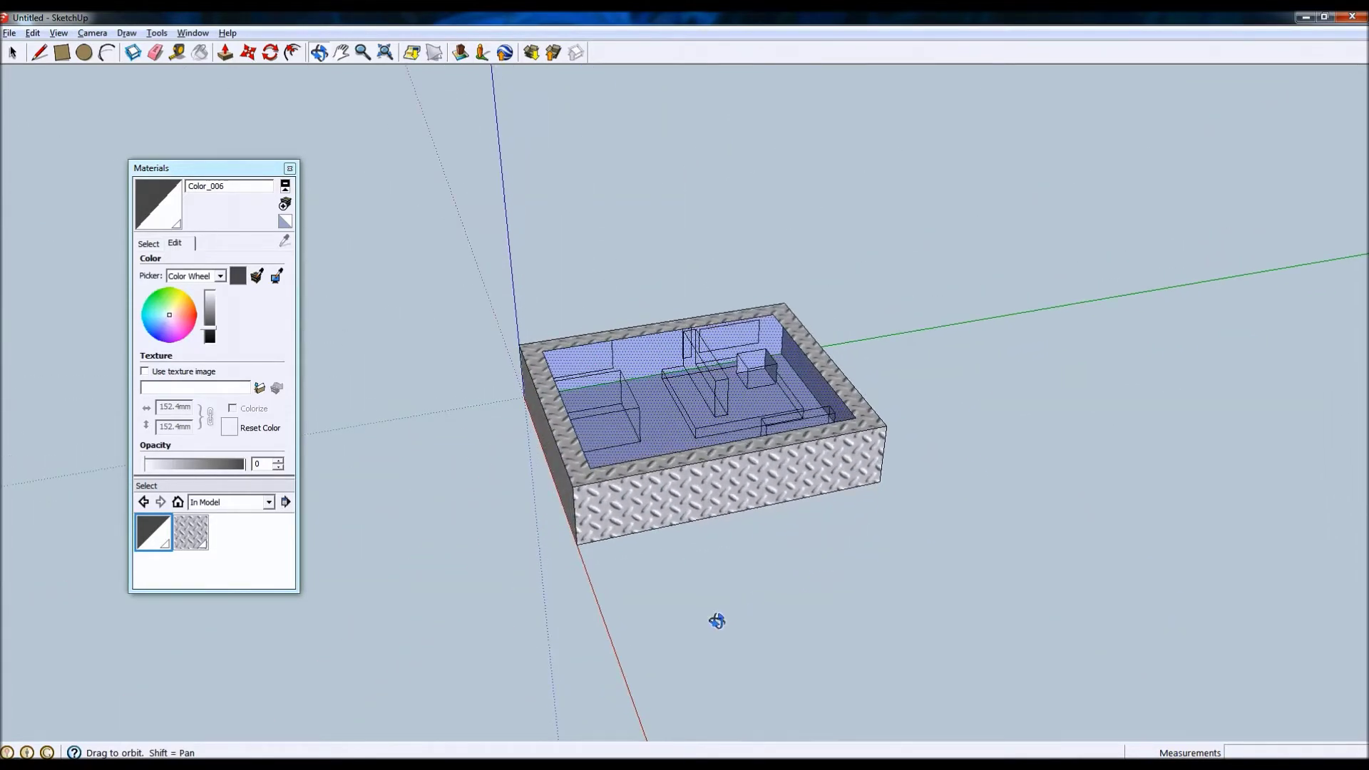
pyautogui.moveTo(542, 564); pyautogui.dragTo(664, 610)
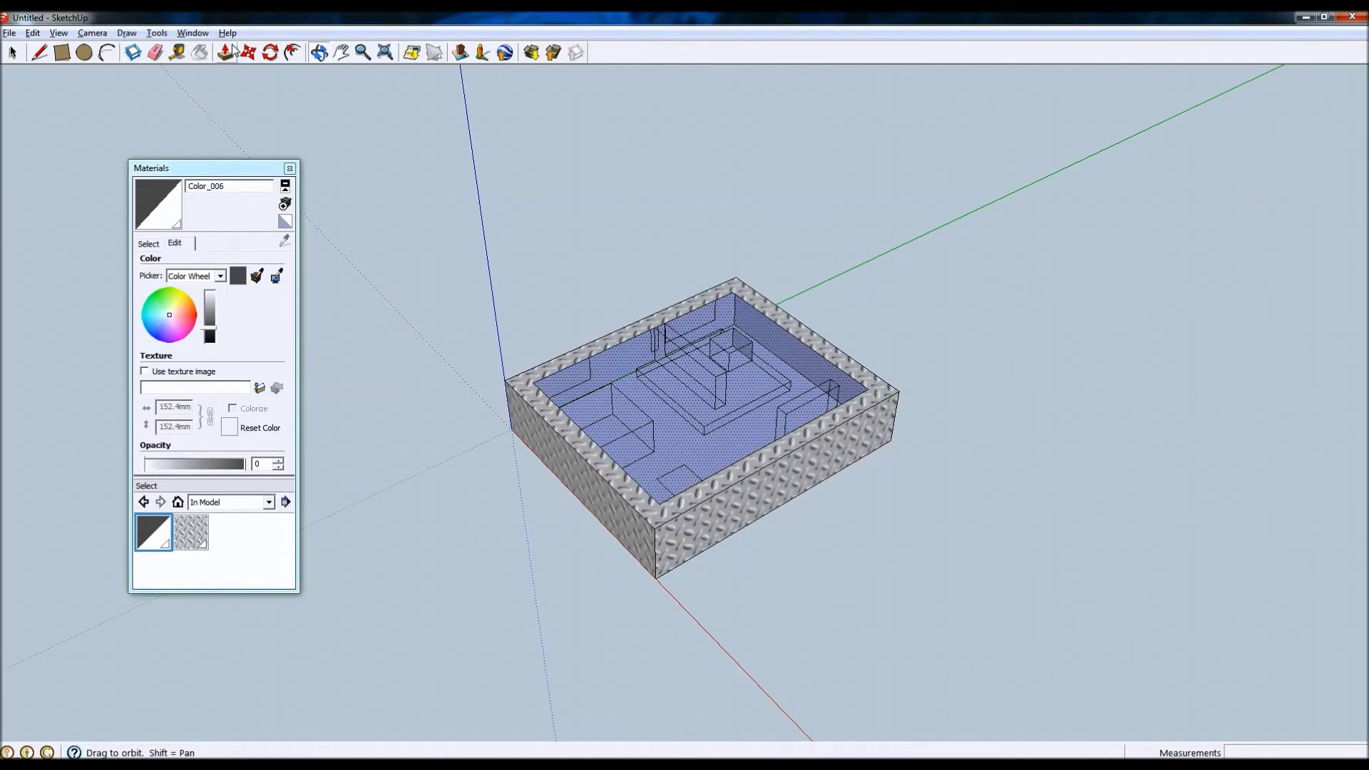
pyautogui.moveTo(543, 534); pyautogui.dragTo(483, 579)
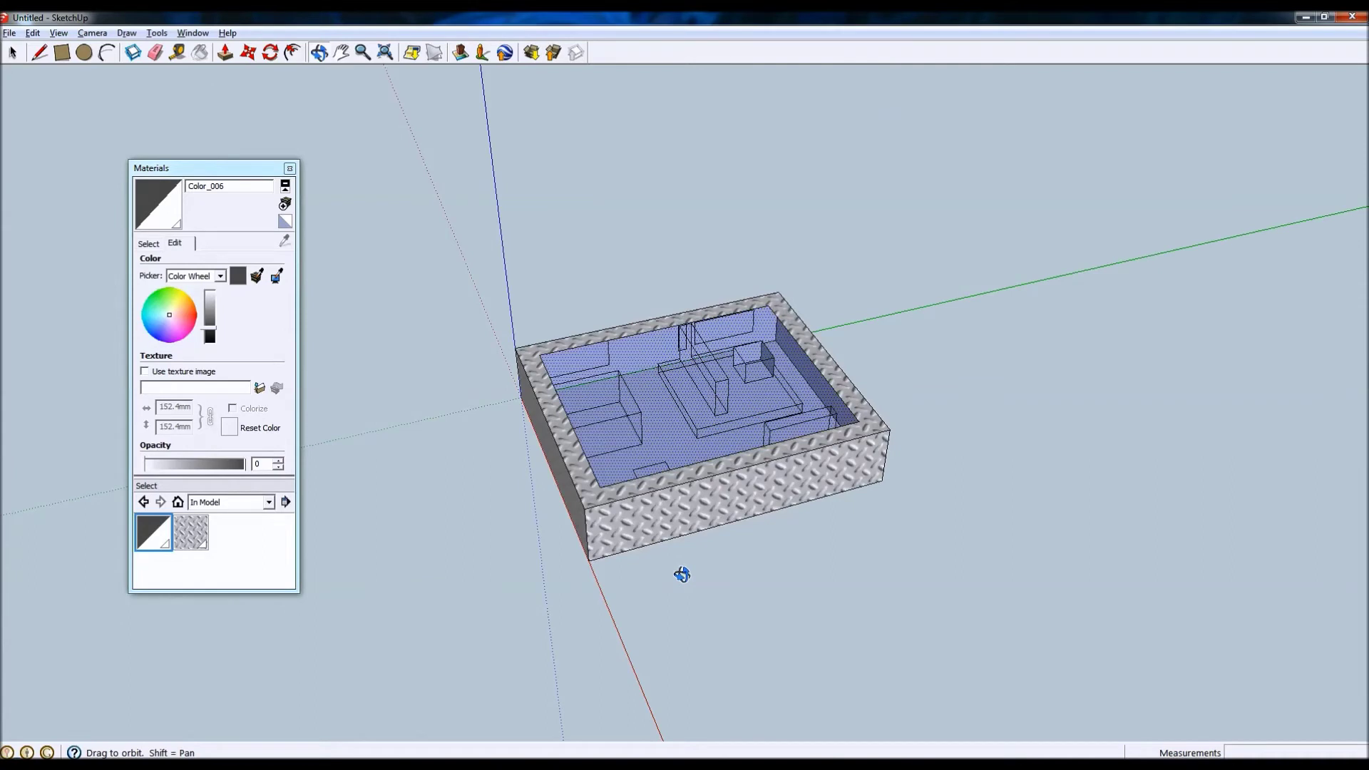